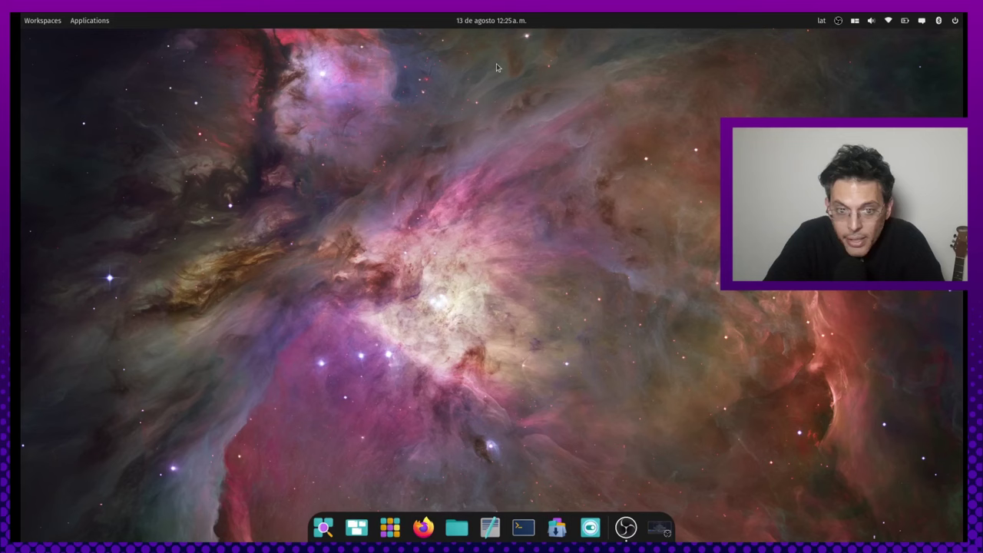
View the workspaces overview with its two workspaces, then return to the desktop
left_click(49, 26)
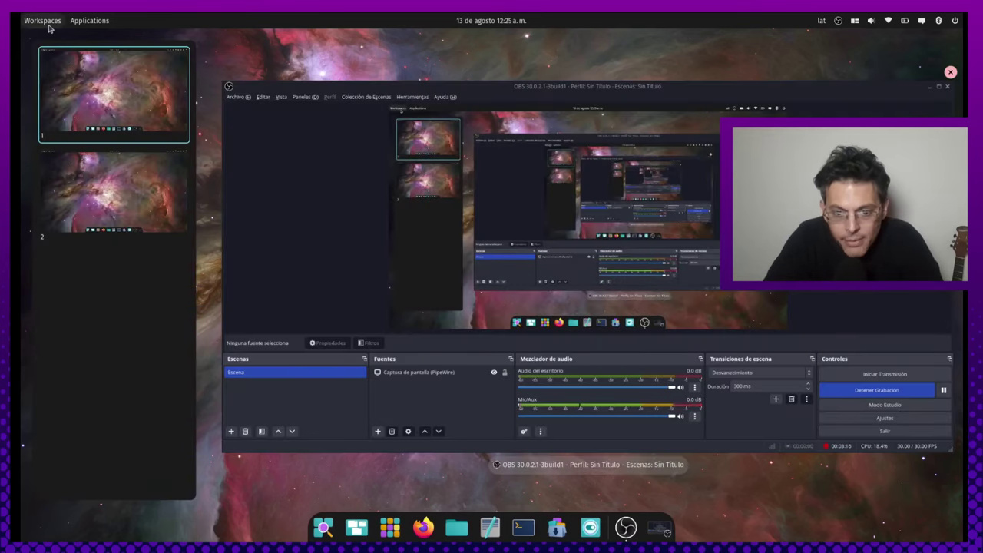
left_click(48, 26)
left_click(49, 27)
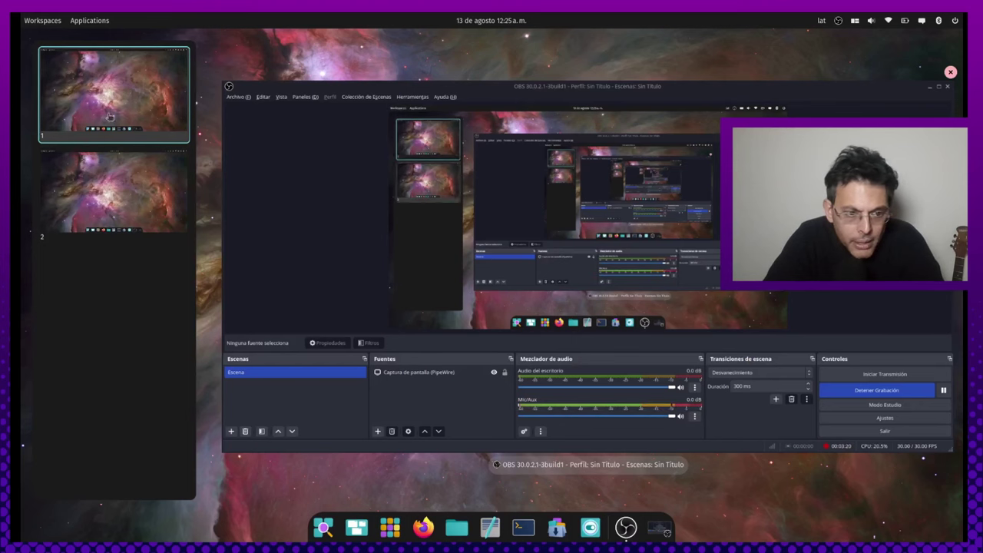
left_click(44, 20)
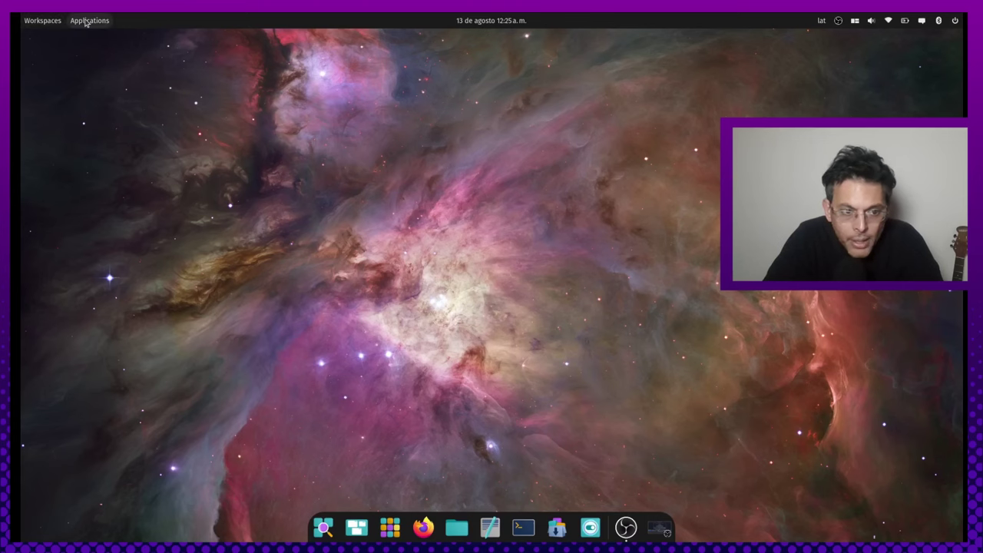
View the installed programs in the application library and close it again
left_click(86, 23)
left_click(86, 23)
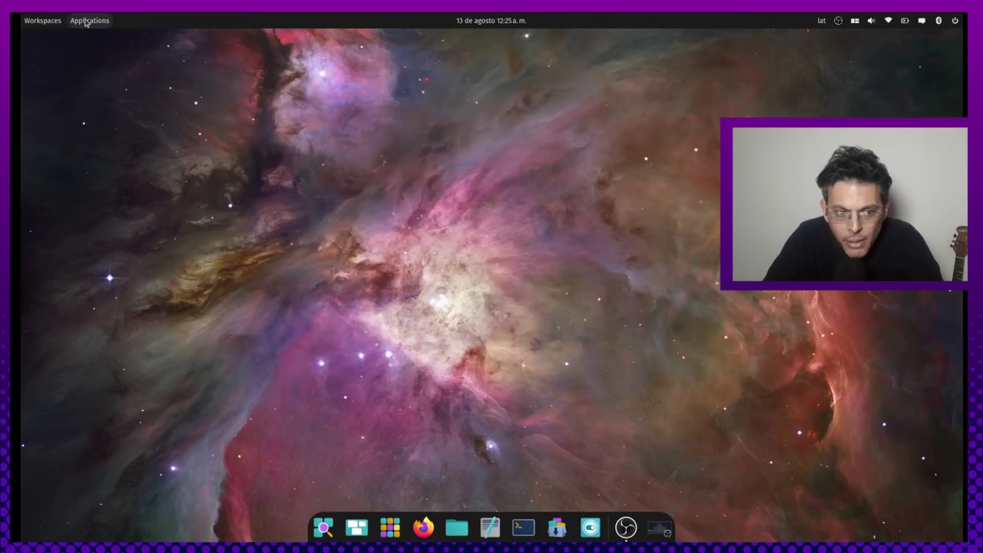
left_click(86, 23)
left_click(86, 23)
left_click(86, 23)
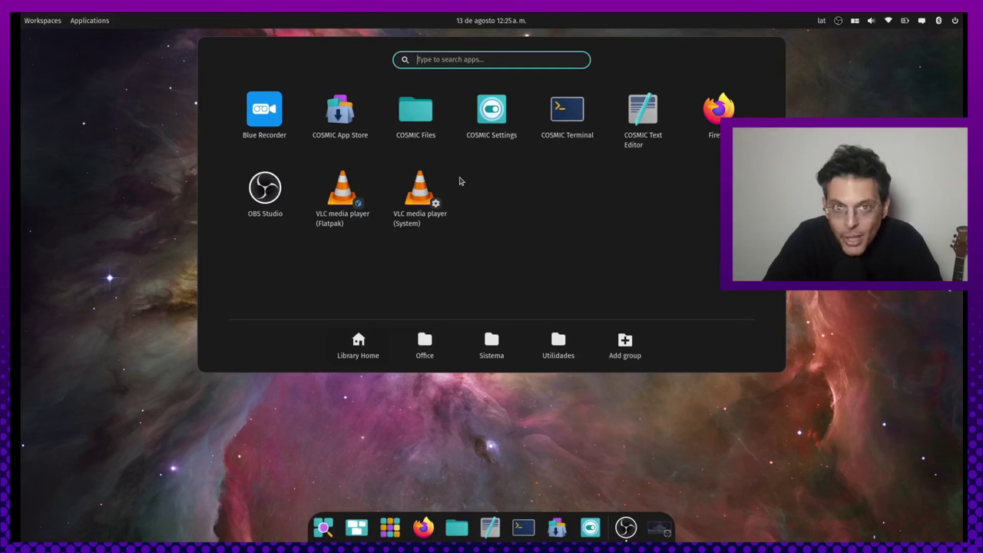
left_click(89, 28)
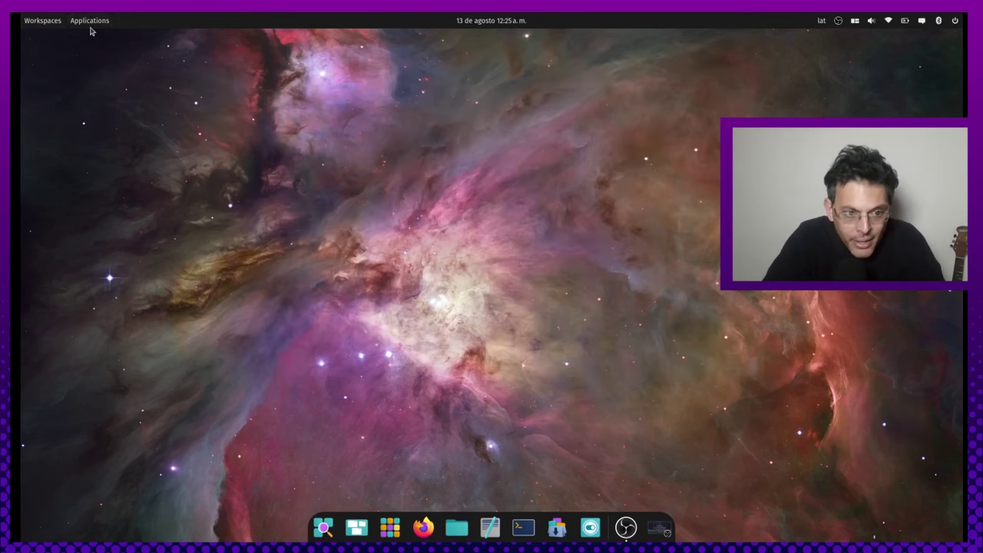
Check the desktop's date and time calendar and close it
left_click(484, 21)
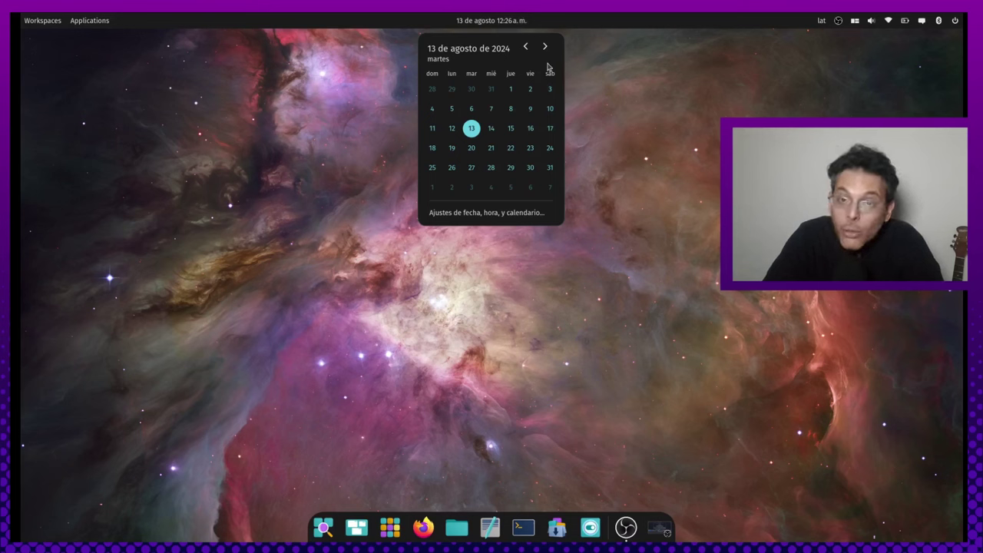
left_click(505, 23)
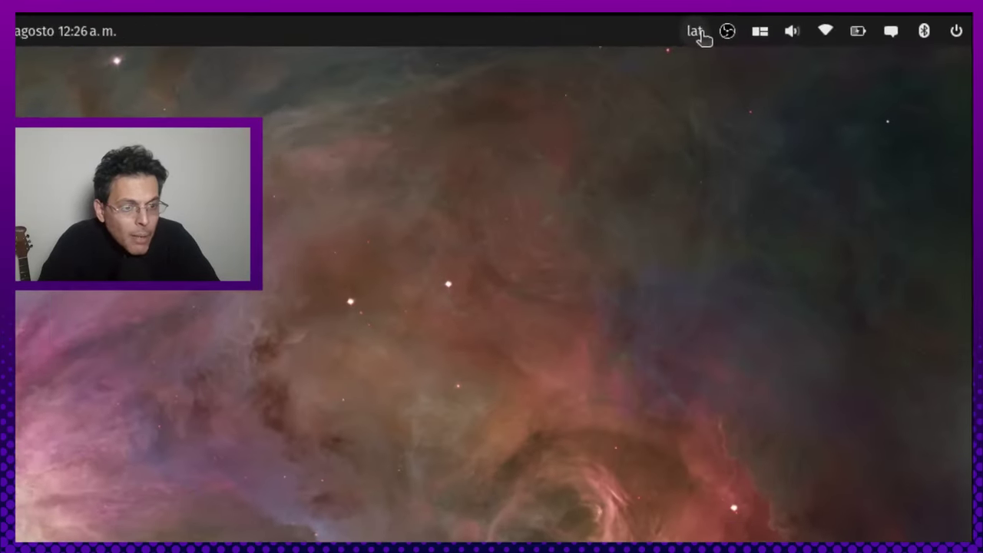
Review the keyboard layout options and the window tiling options of the top panel, closing each one
left_click(824, 22)
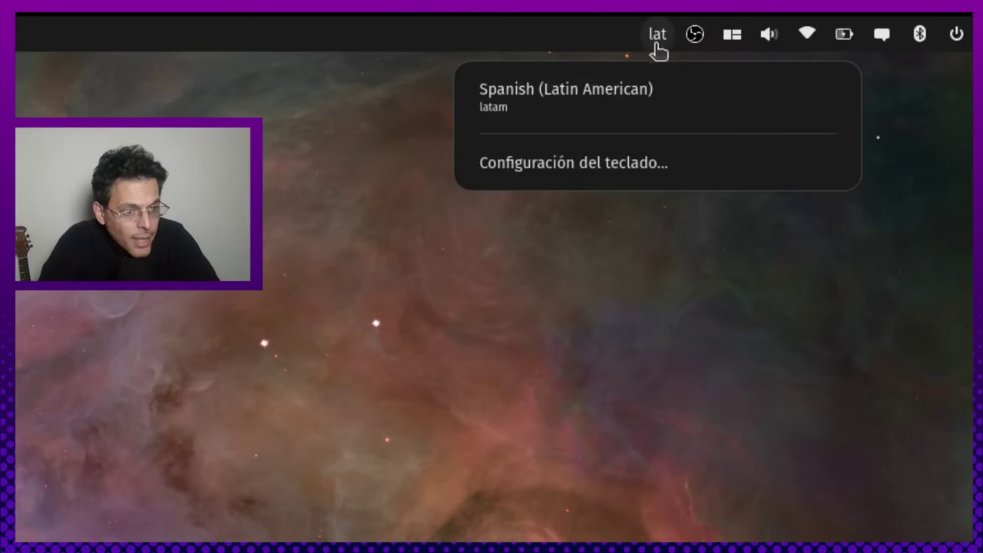
left_click(664, 39)
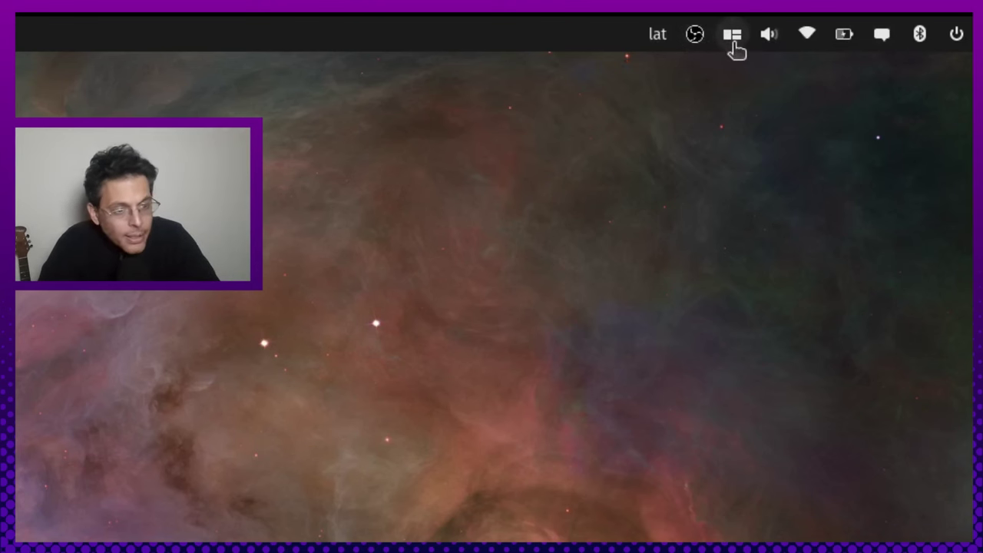
left_click(733, 36)
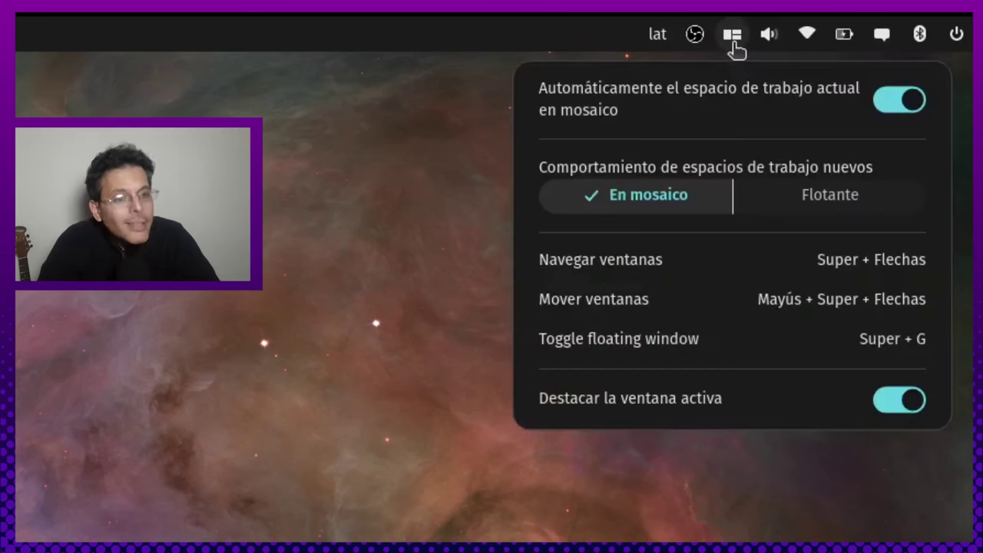
left_click(733, 45)
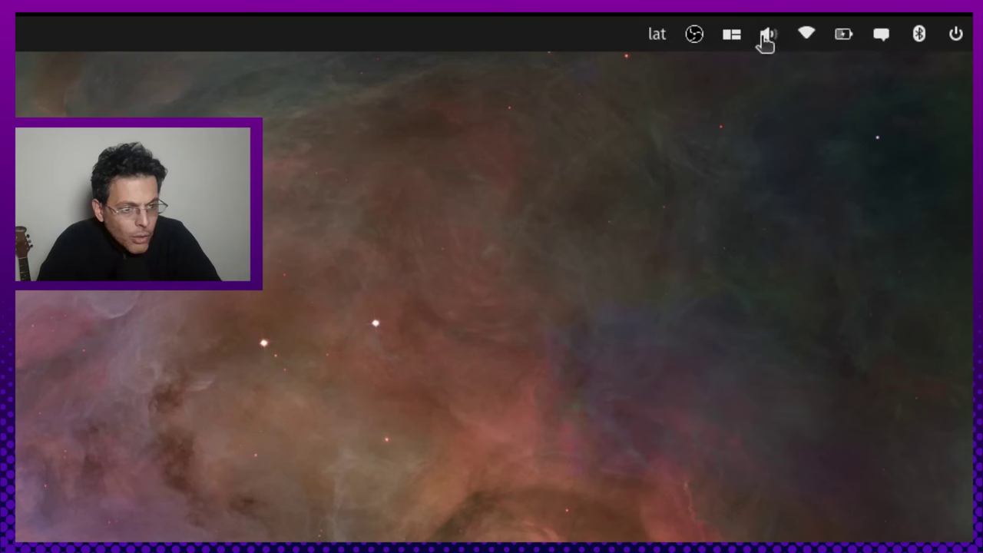
Review the sound controls, switching the display of media controls in the top panel on and back off
left_click(766, 39)
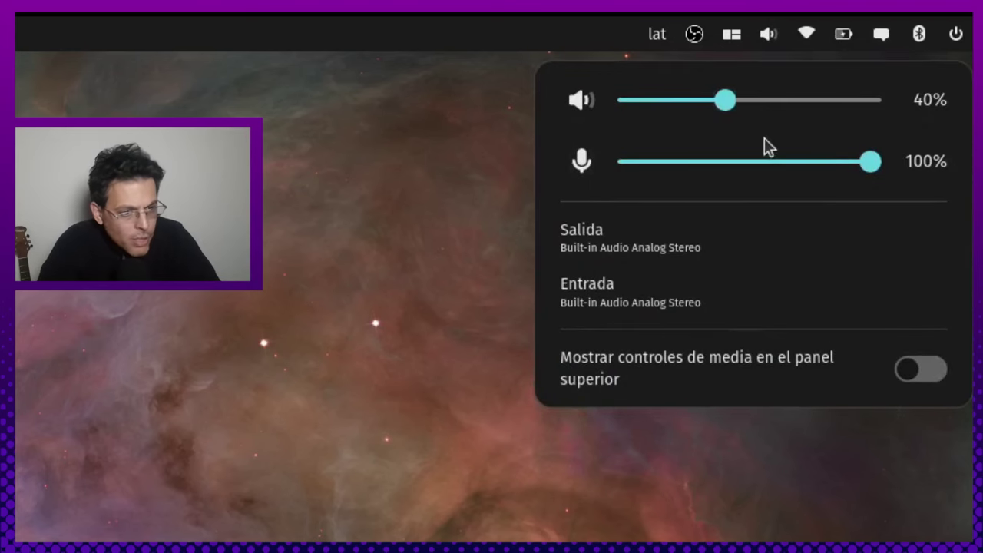
left_click(930, 377)
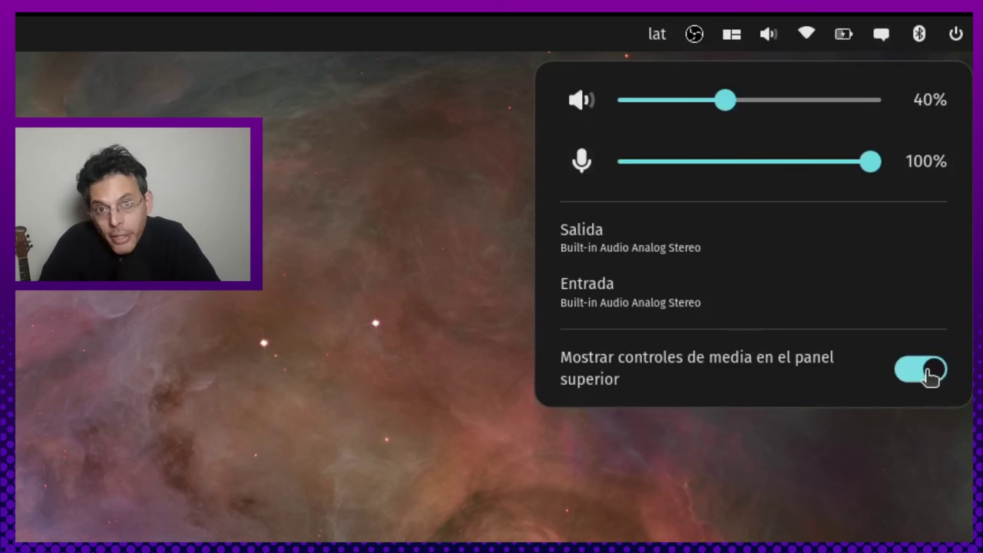
left_click(930, 377)
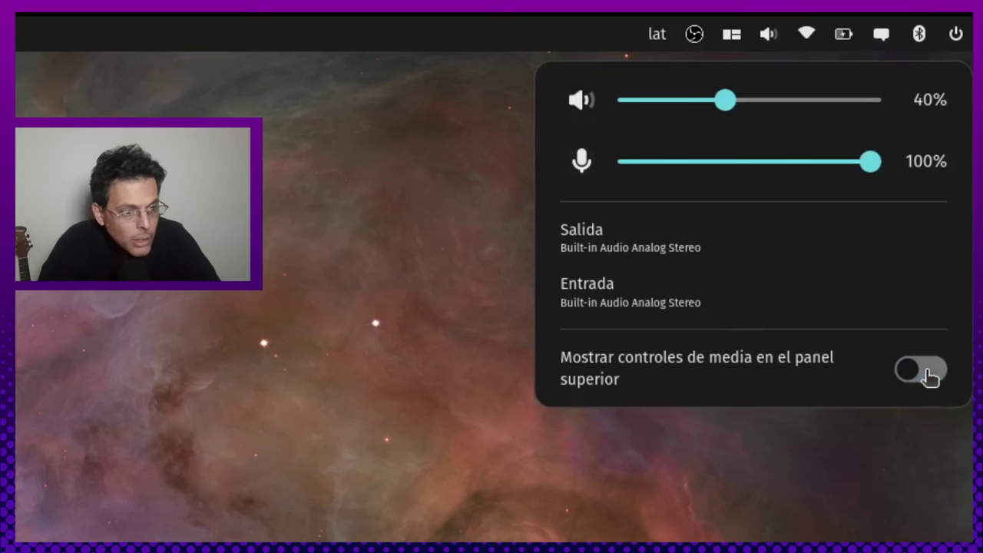
Review the Wi-Fi connection options and the battery and power mode options
mouse_move(787, 38)
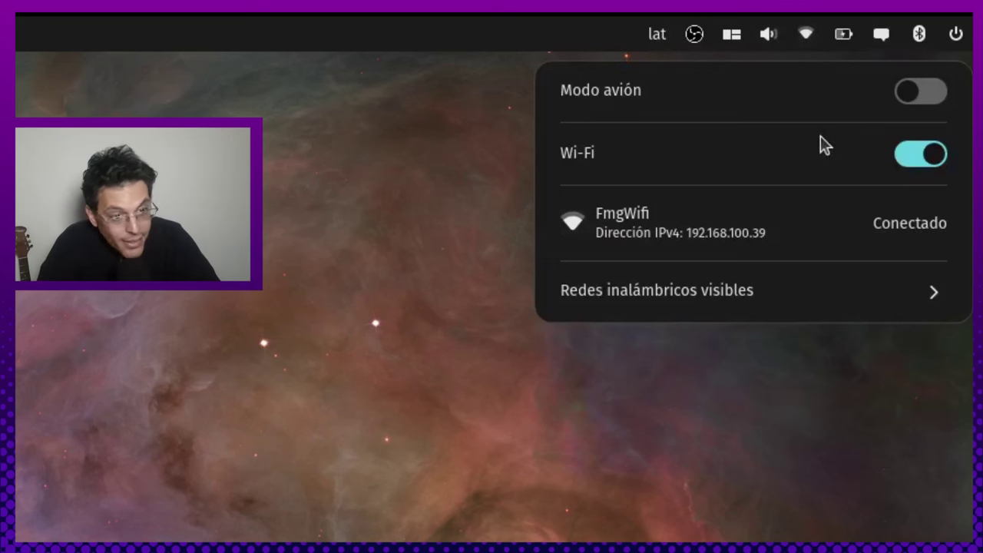
left_click(807, 40)
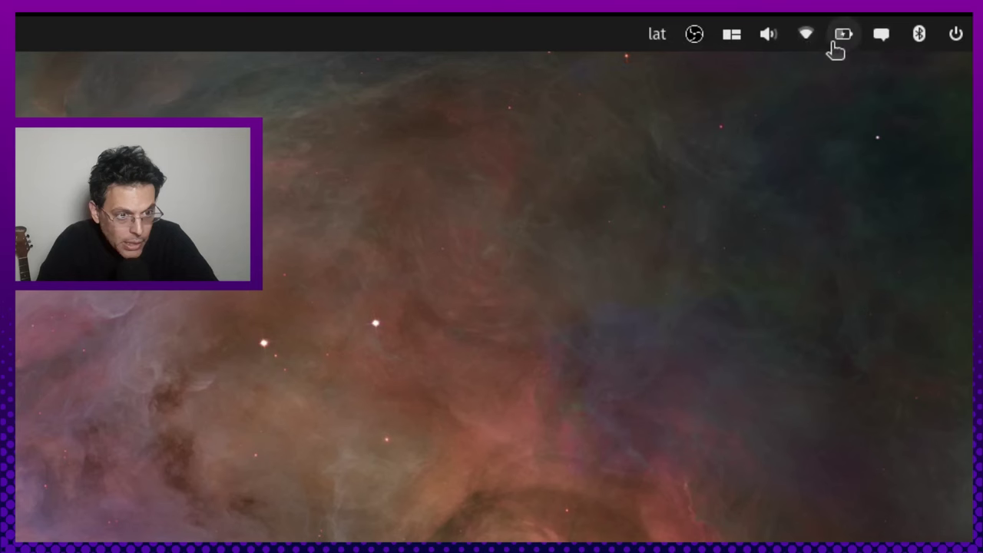
left_click(845, 40)
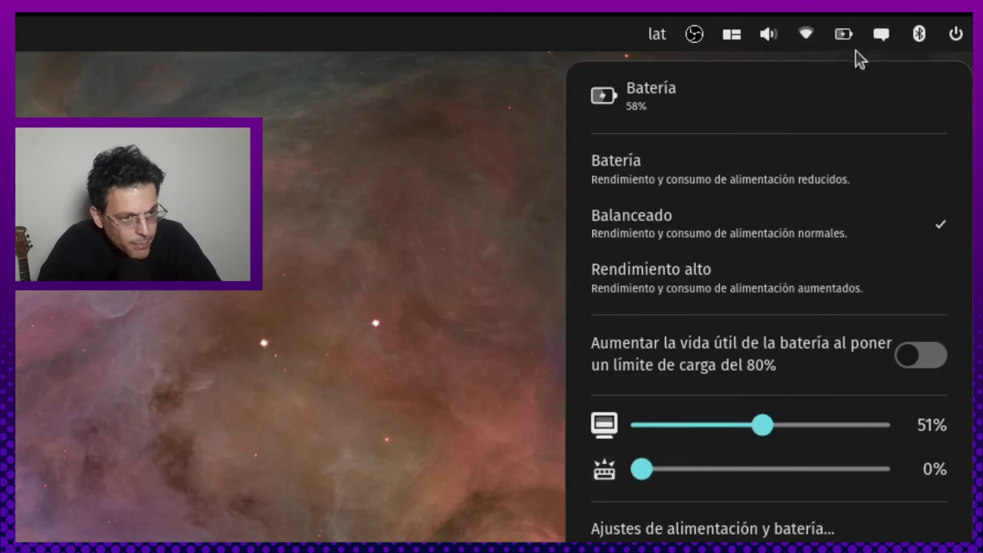
Review the notification options and the Bluetooth options
left_click(883, 34)
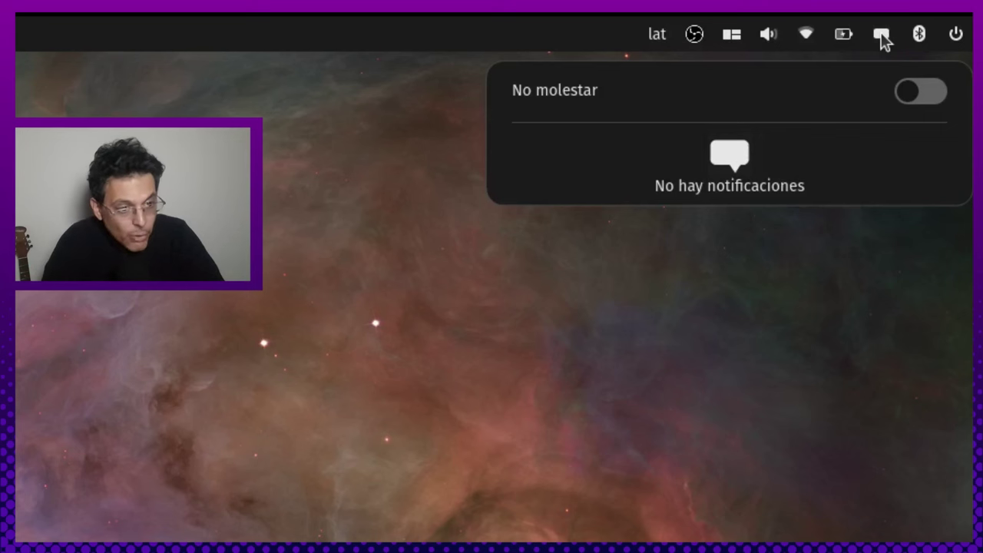
left_click(919, 34)
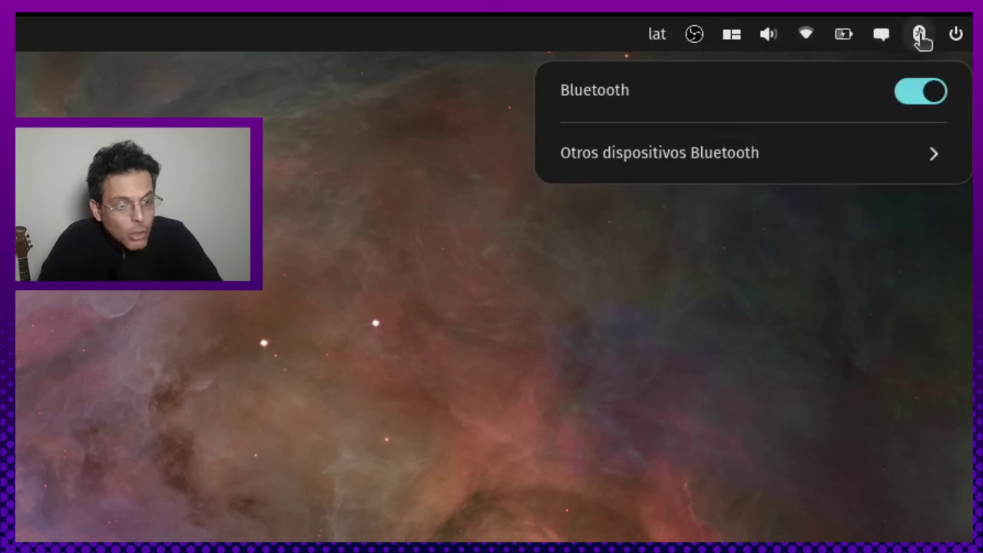
Enable the same wallpaper on all displays in the wallpaper page of the system settings
left_click(961, 31)
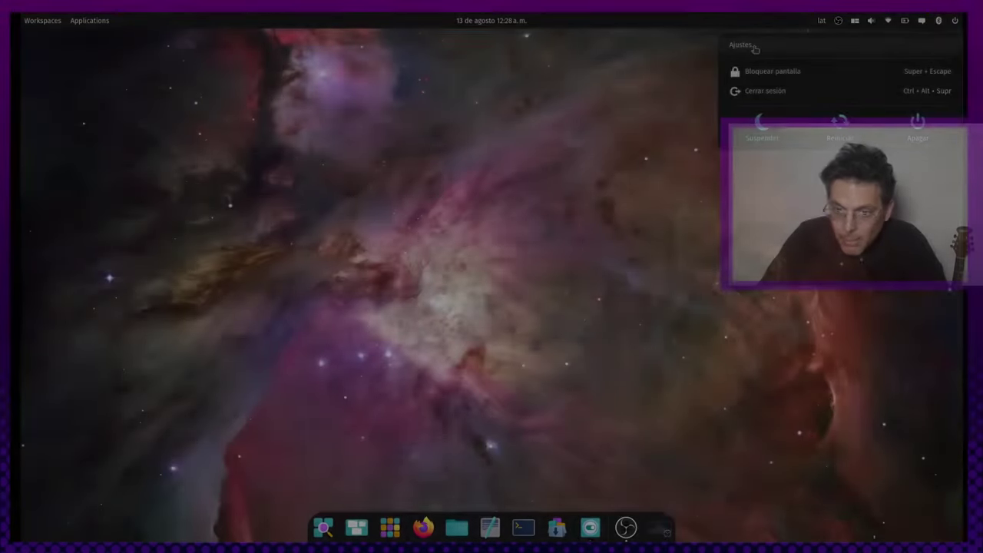
left_click(755, 50)
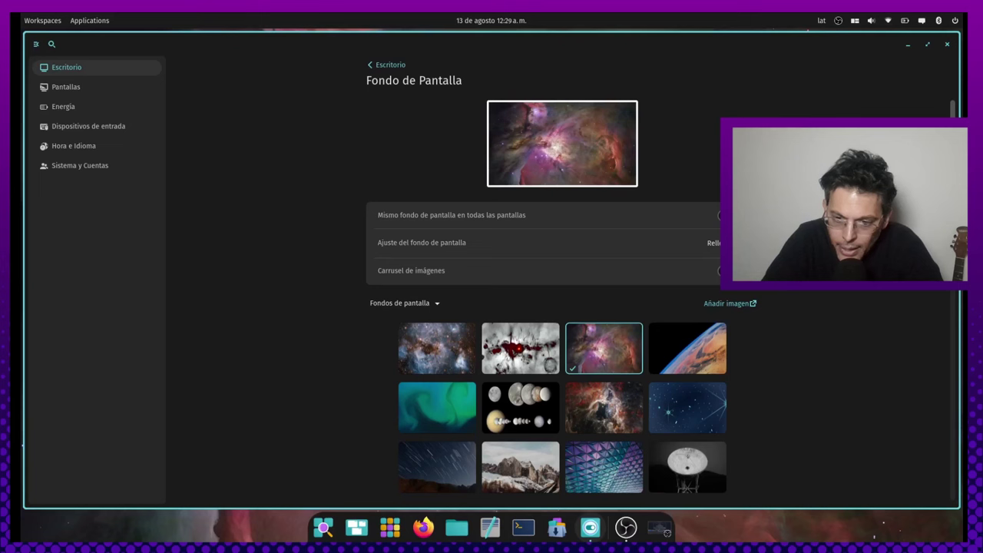
left_click(729, 215)
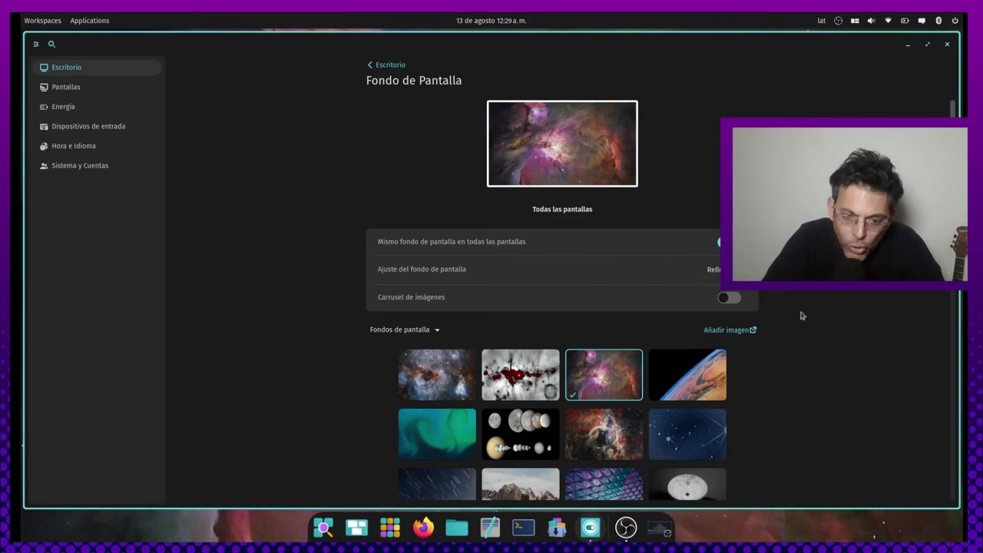
Set the night sky image with star trails as wallpaper and browse the remaining backgrounds
scroll(808, 388, "down", 3)
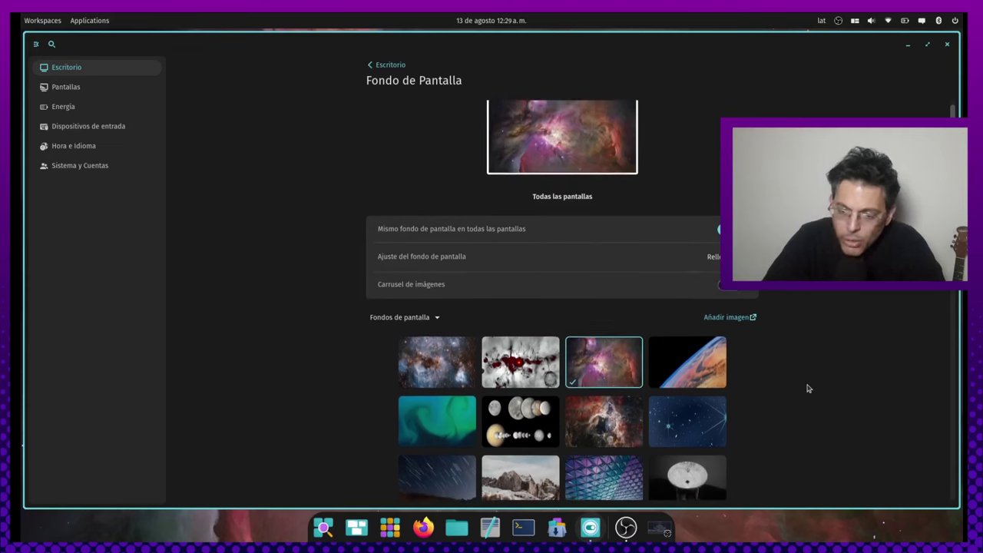
scroll(807, 388, "down", 3)
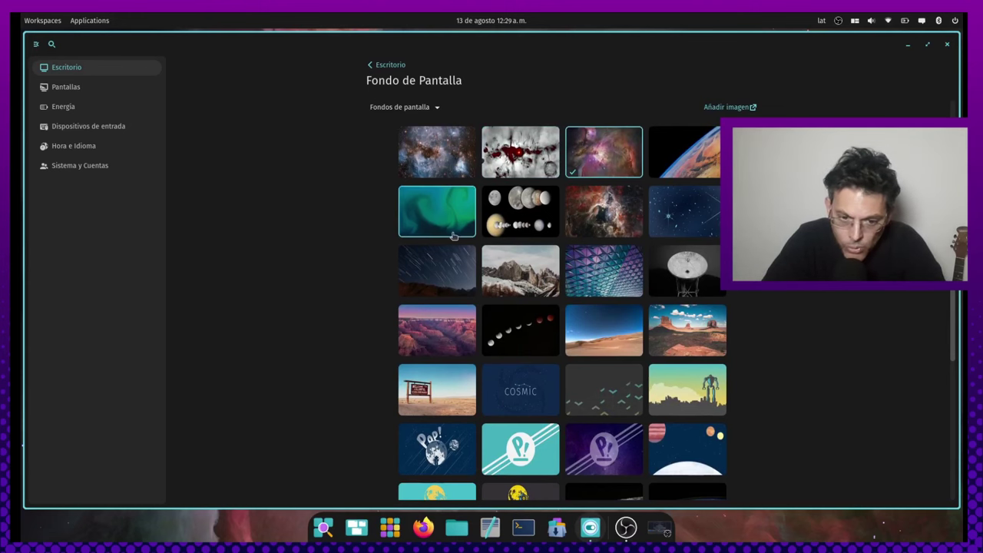
left_click(442, 268)
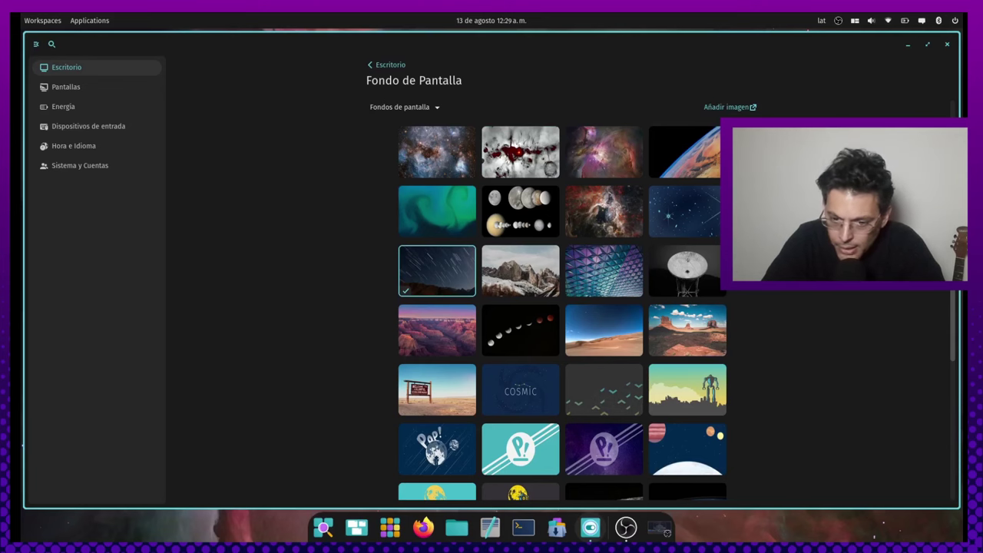
scroll(626, 327, "down", 3)
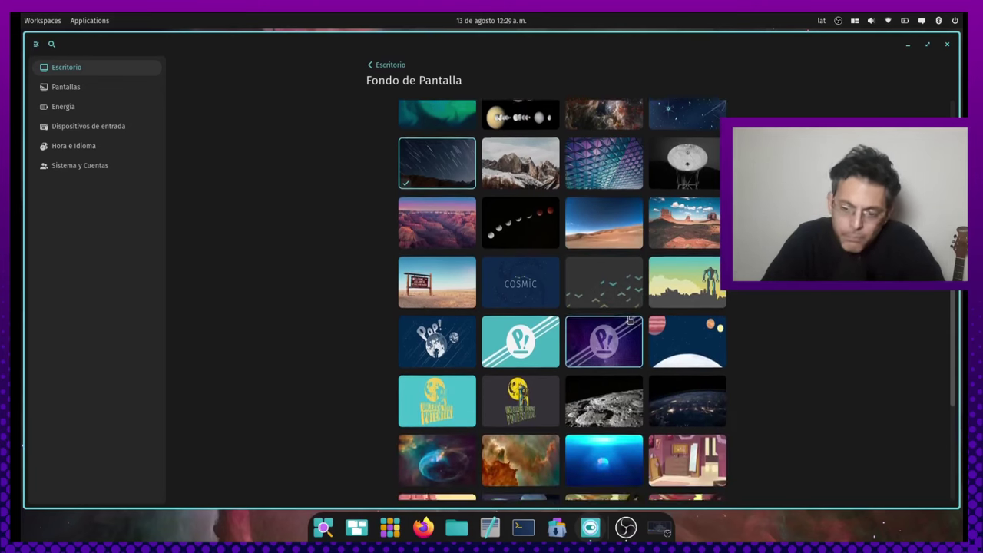
scroll(628, 321, "down", 6)
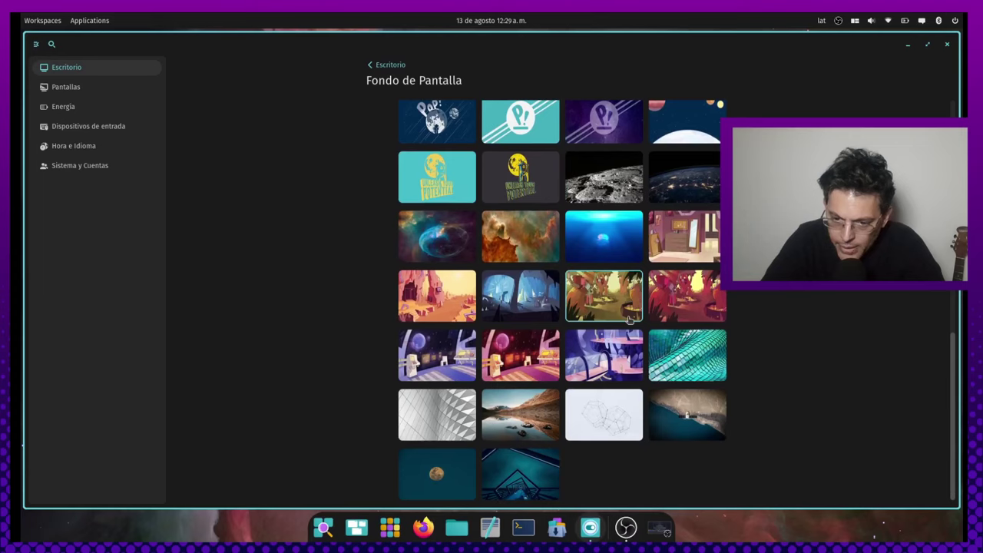
scroll(628, 321, "up", 10)
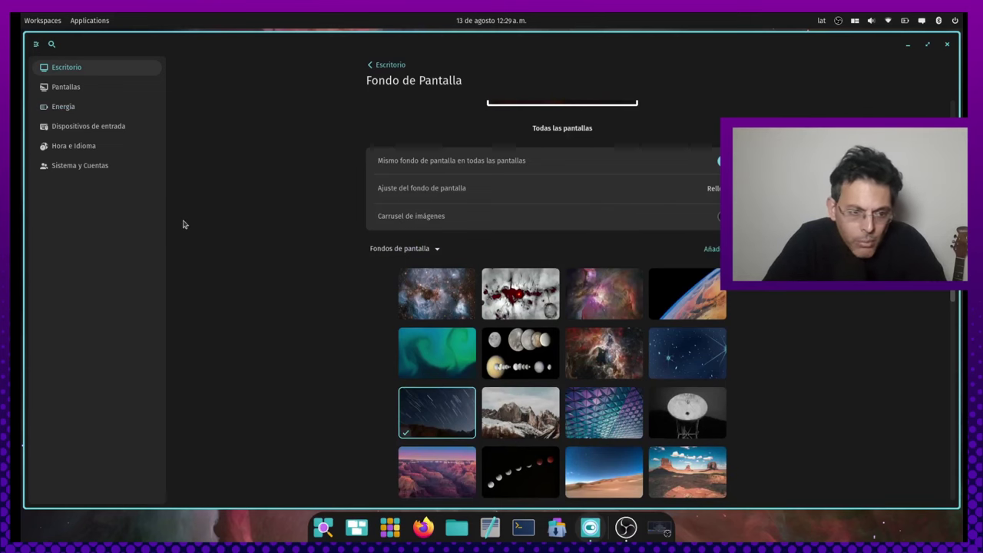
Review the display, power mode and input device pages of the system settings
left_click(80, 88)
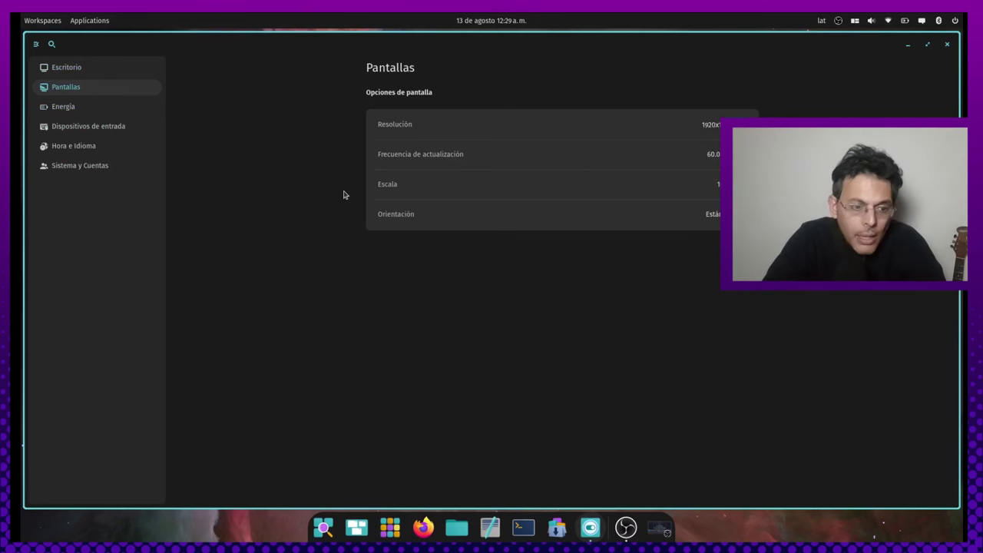
left_click(52, 106)
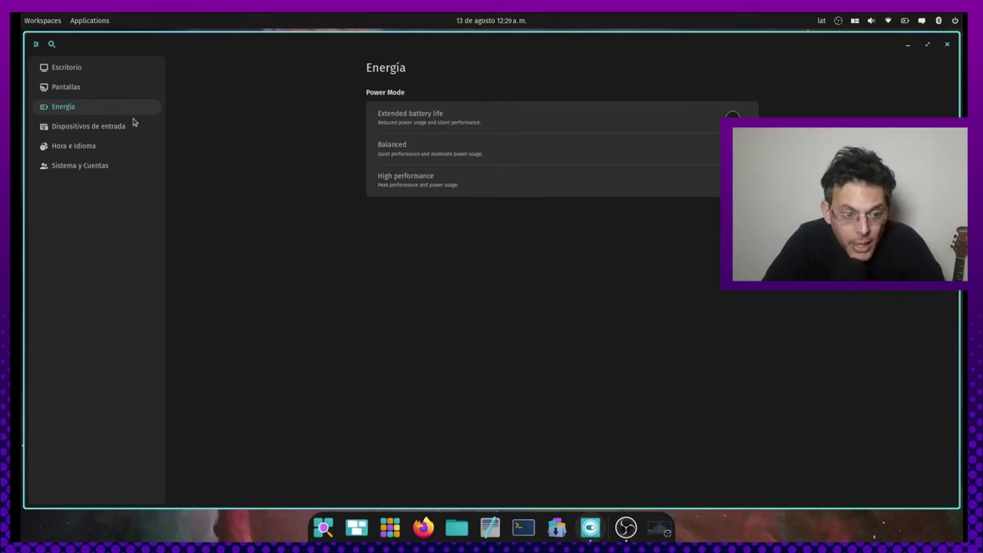
left_click(96, 128)
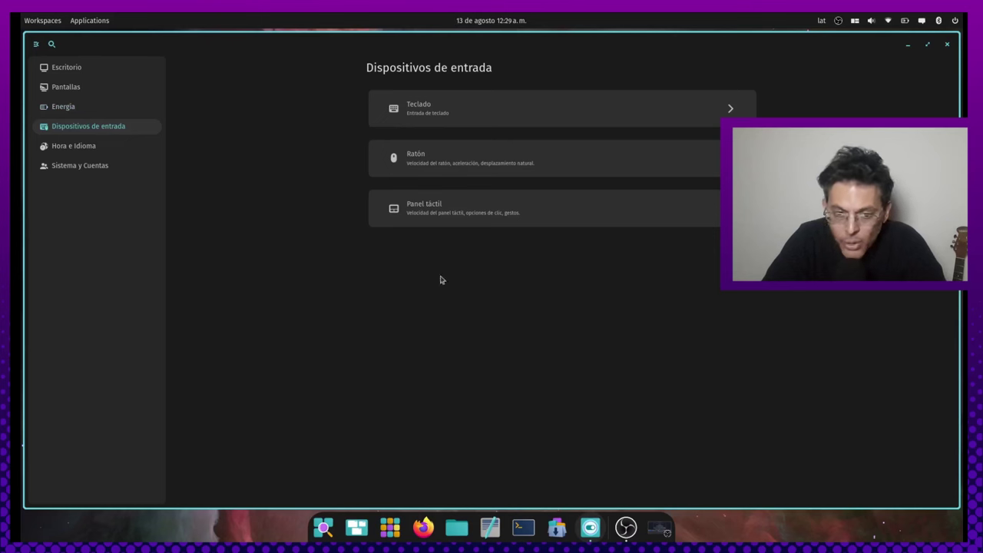
Review the date and time page of the system settings, including the list of available time zones
left_click(75, 147)
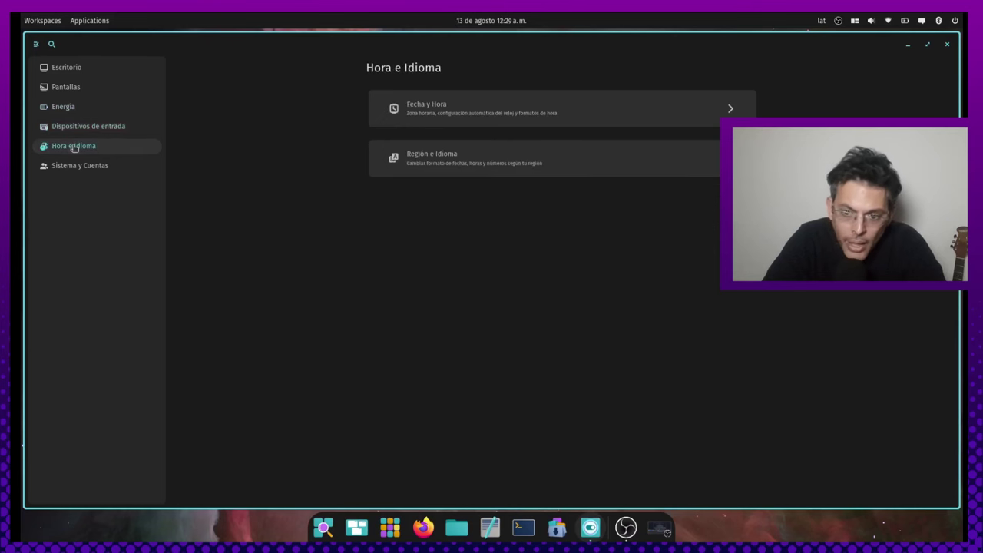
left_click(421, 116)
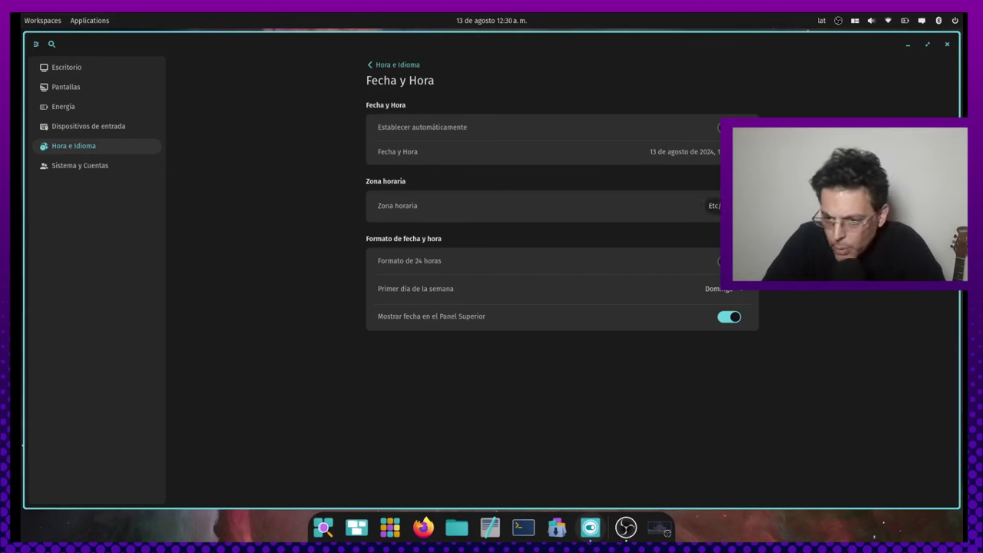
left_click(730, 206)
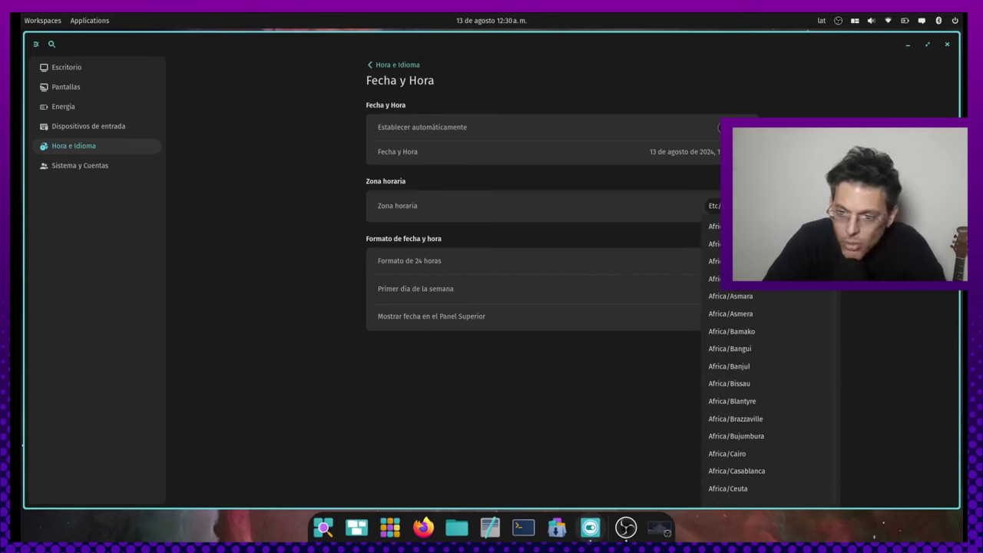
key("Escape")
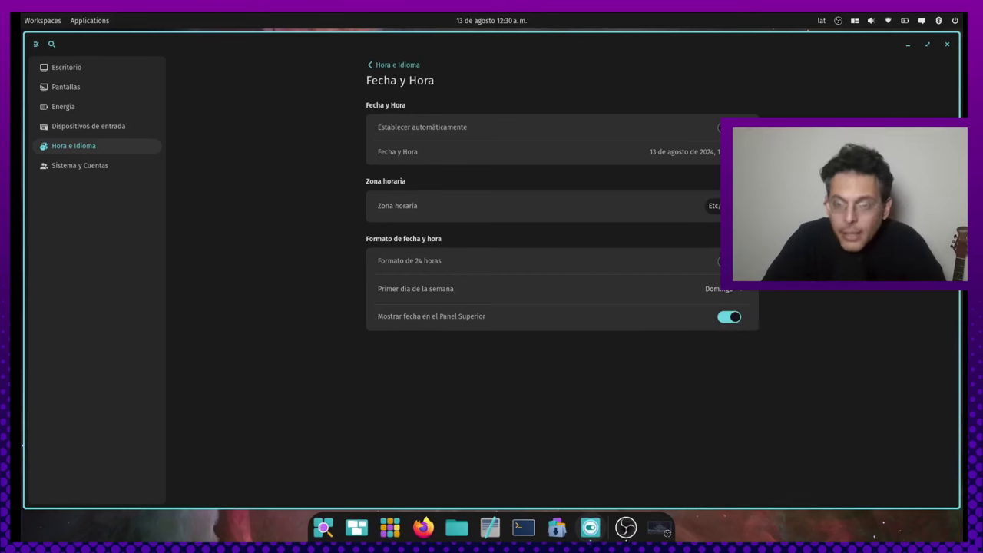
left_click(730, 206)
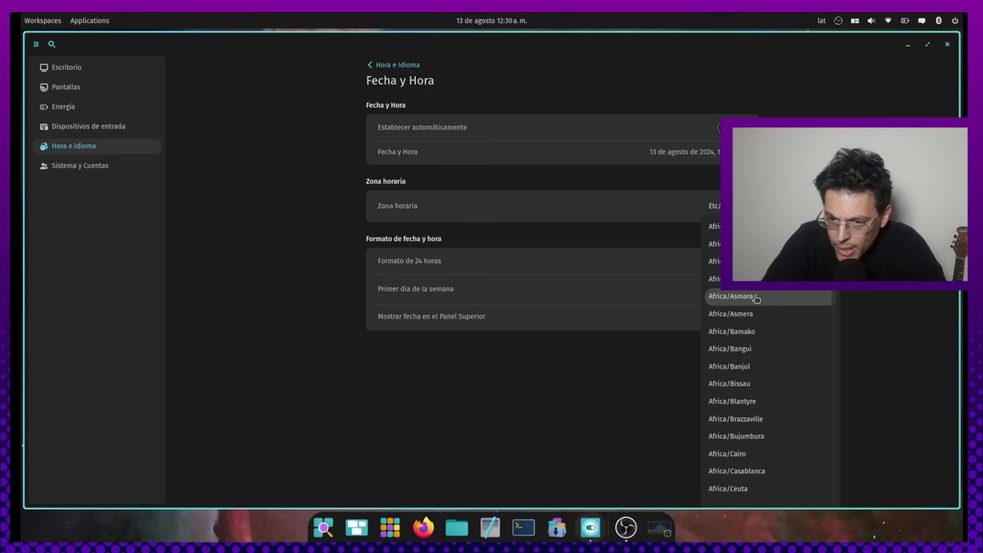
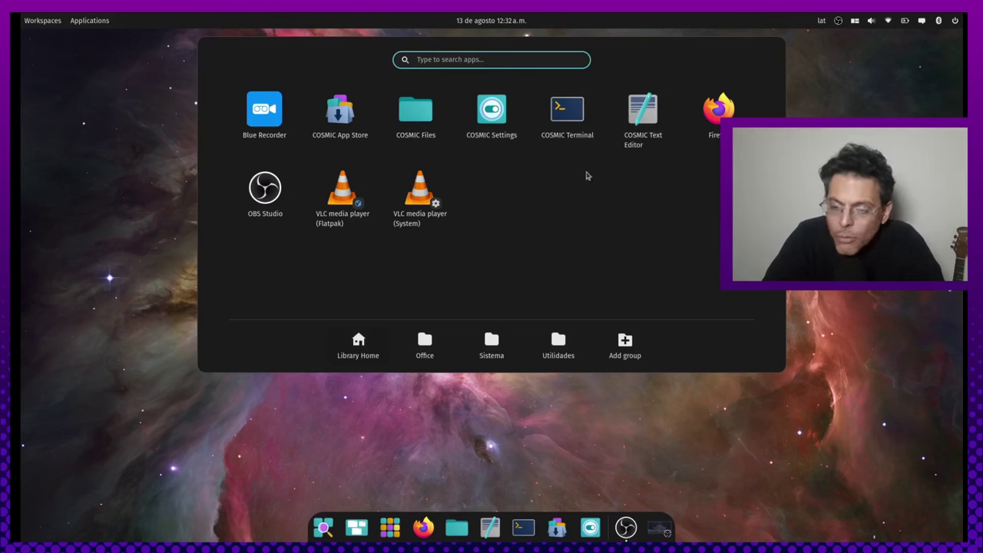
Browse the Office, Sistema and Utilidades groups of the application library, try to launch Repoman, and return to Library Home
left_click(434, 350)
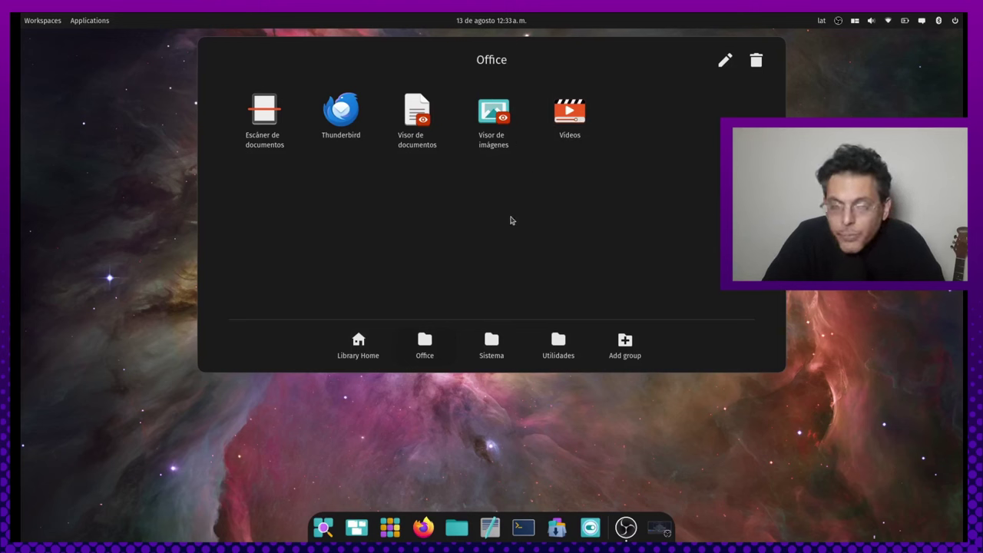
left_click(495, 350)
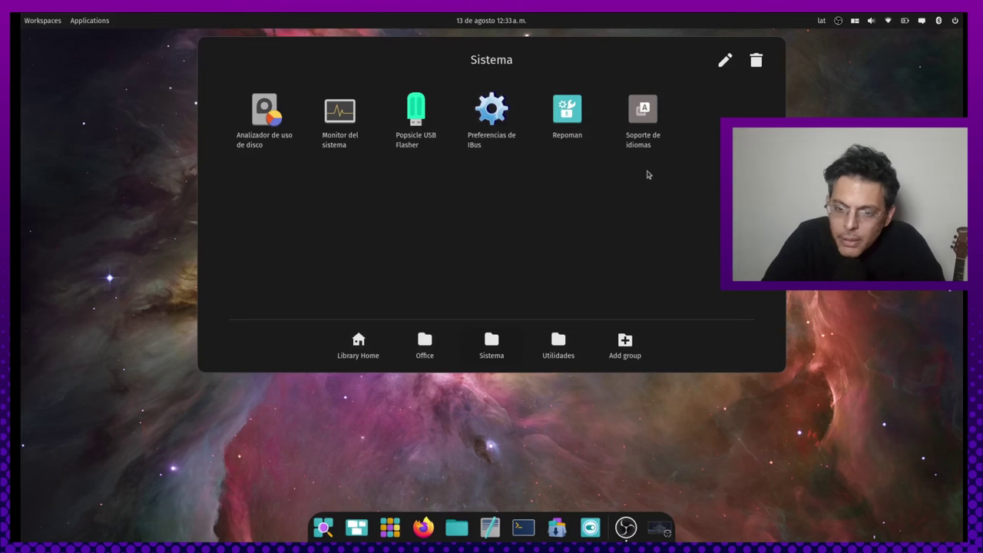
left_click(568, 119)
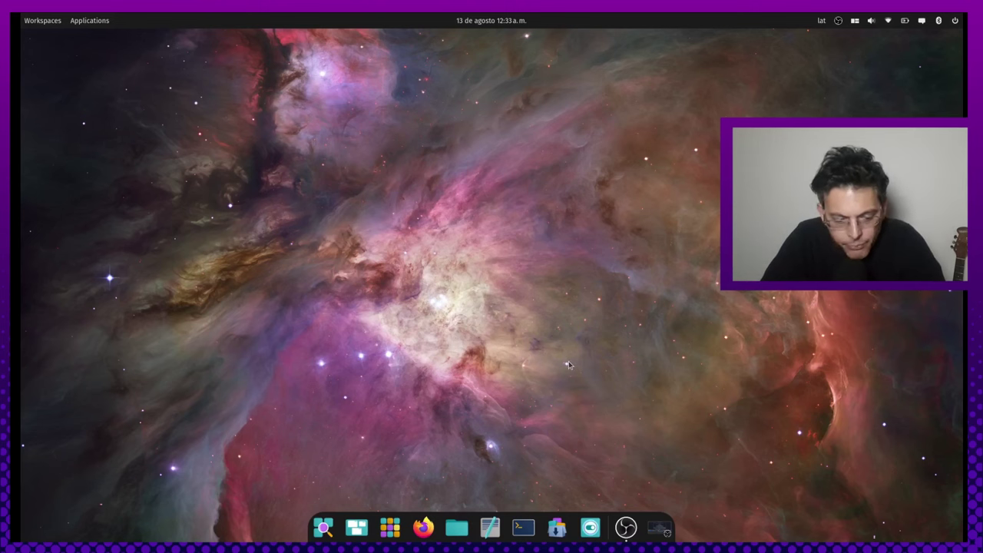
key("super+a")
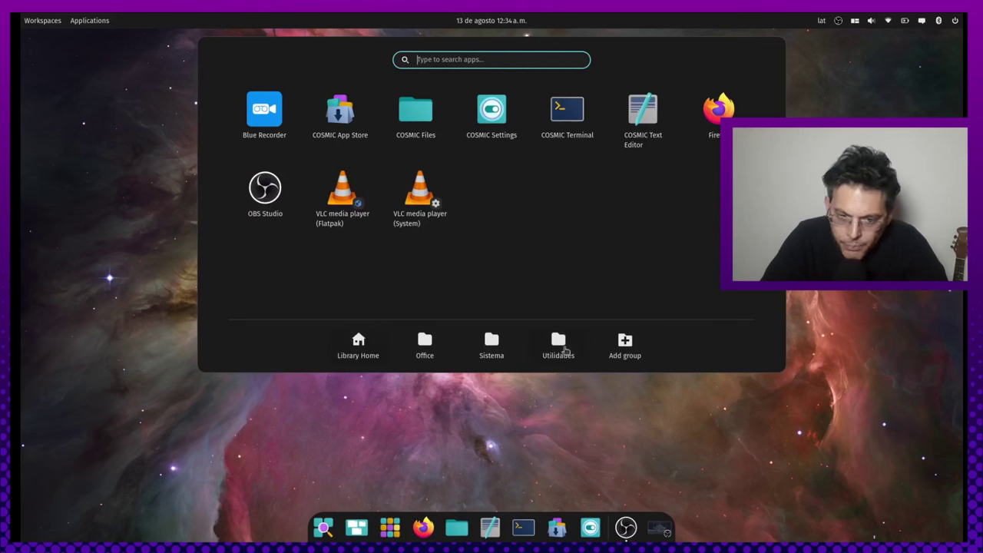
left_click(559, 345)
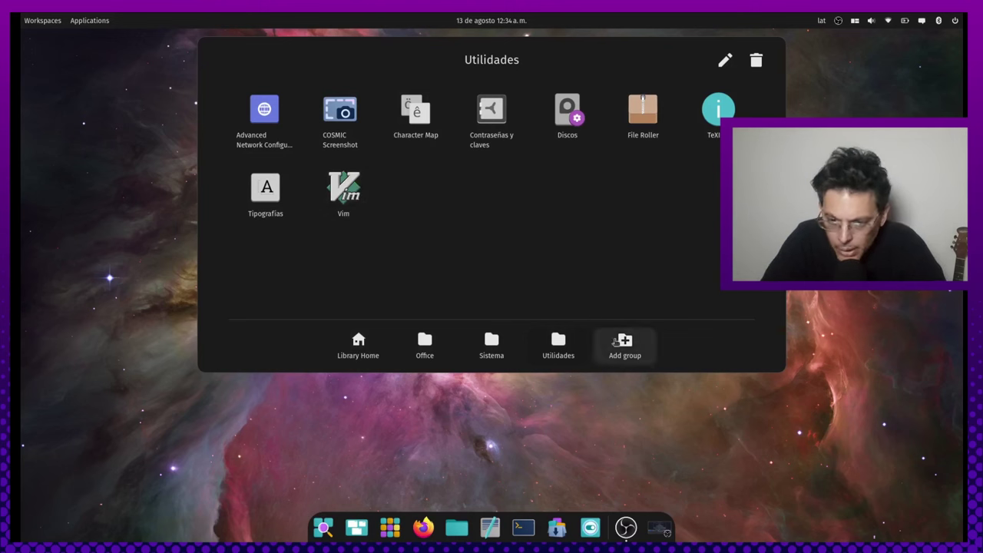
left_click(358, 346)
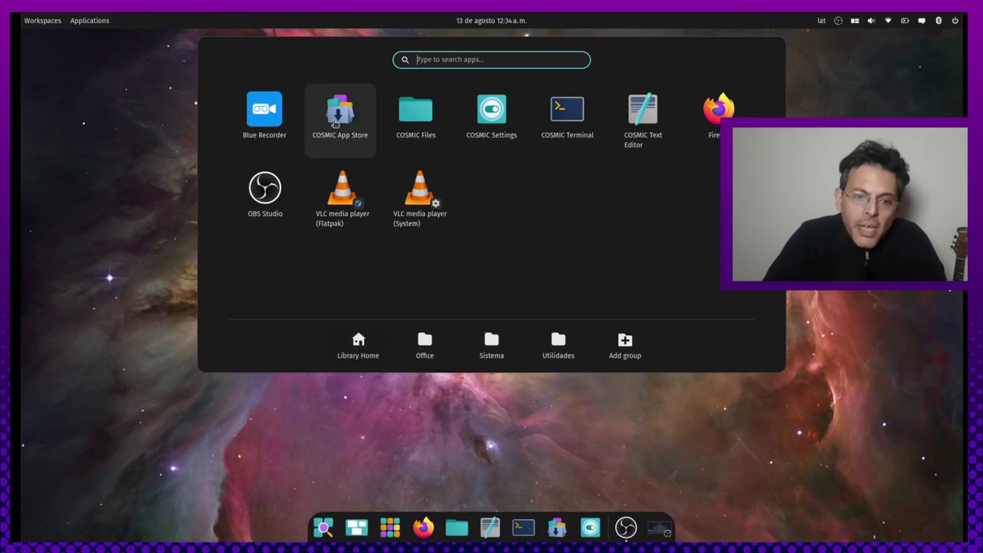
Open the COSMIC App Store and look through the application categories on its Explorar page
left_click(335, 124)
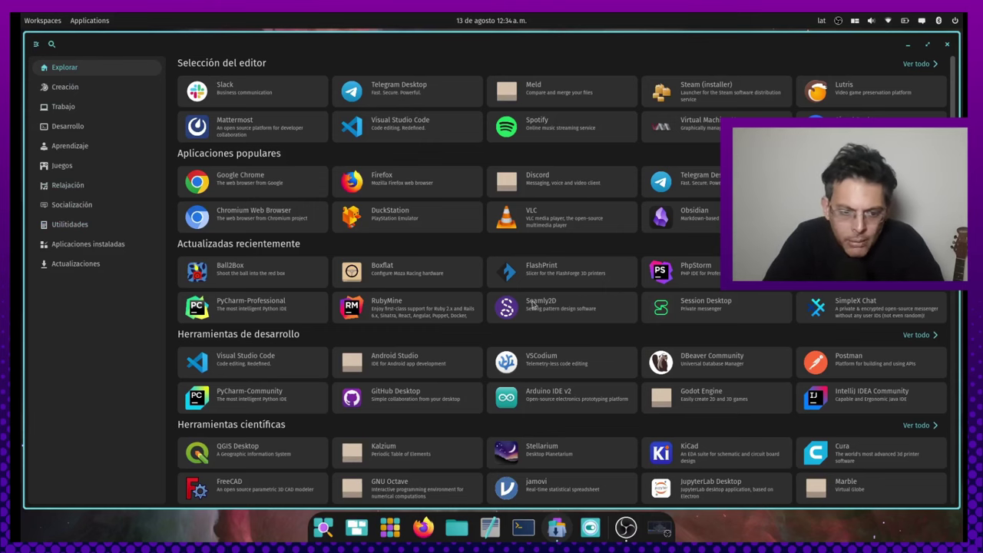
scroll(344, 404, "down", 5)
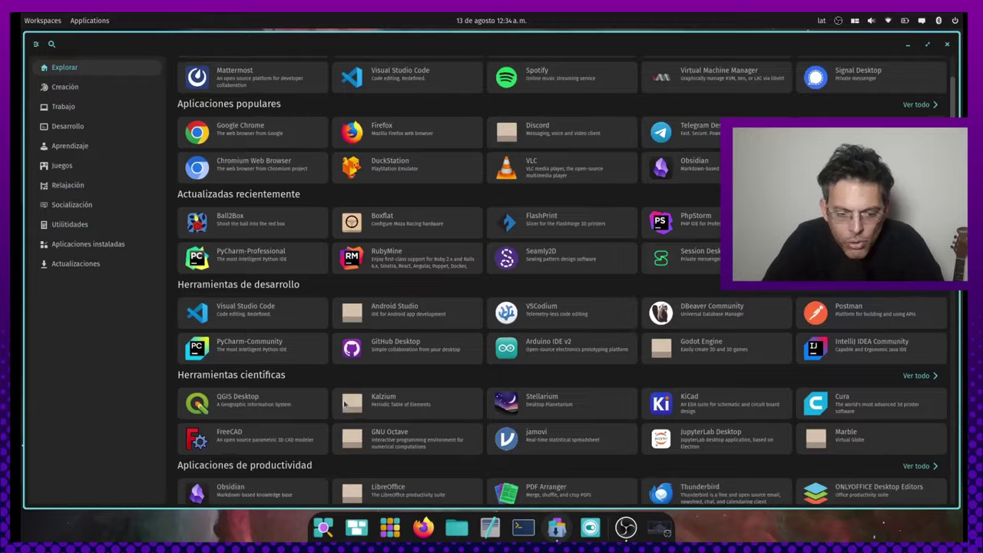
scroll(344, 404, "down", 8)
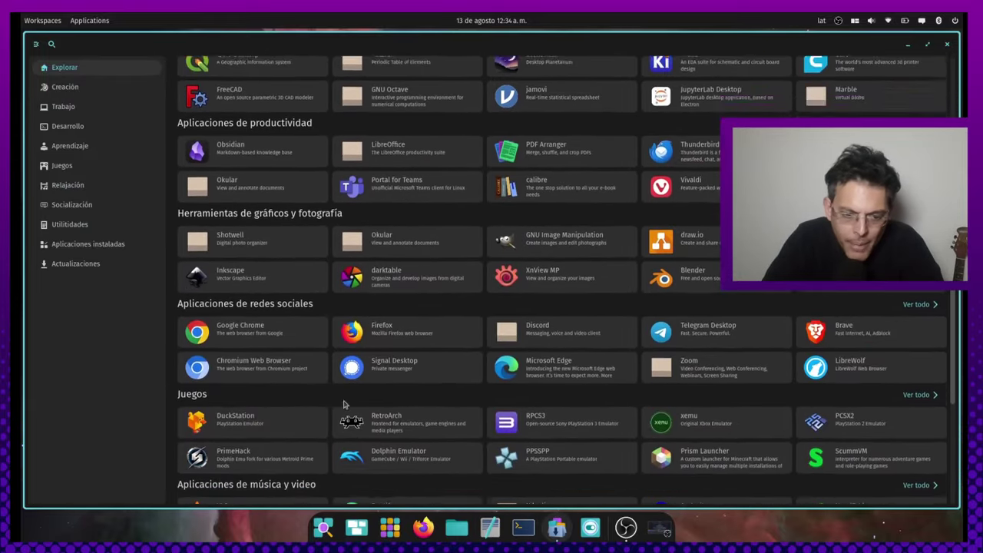
scroll(344, 404, "up", 13)
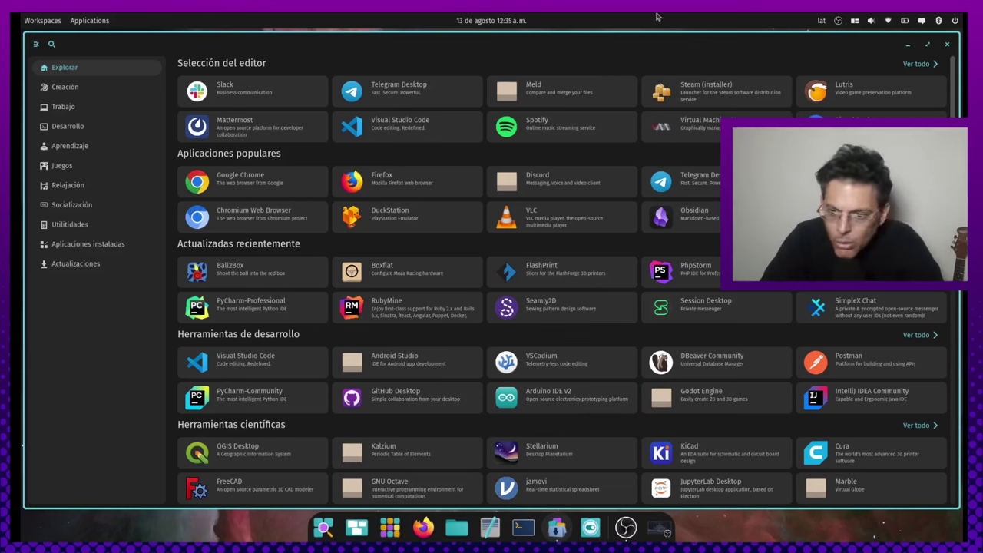
View the store pages of Telegram Desktop and Chromium Web Browser and return to the Explorar page
left_click(385, 83)
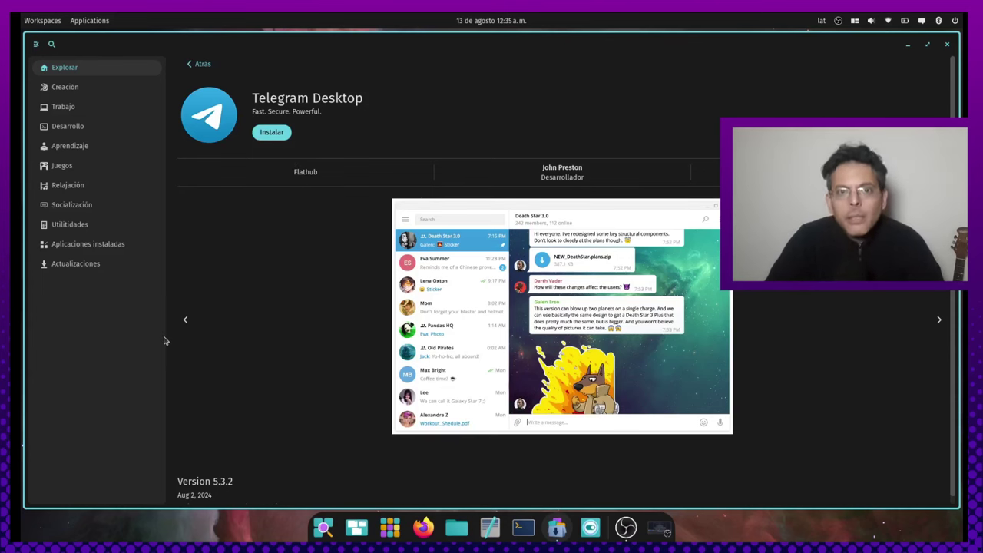
left_click(198, 64)
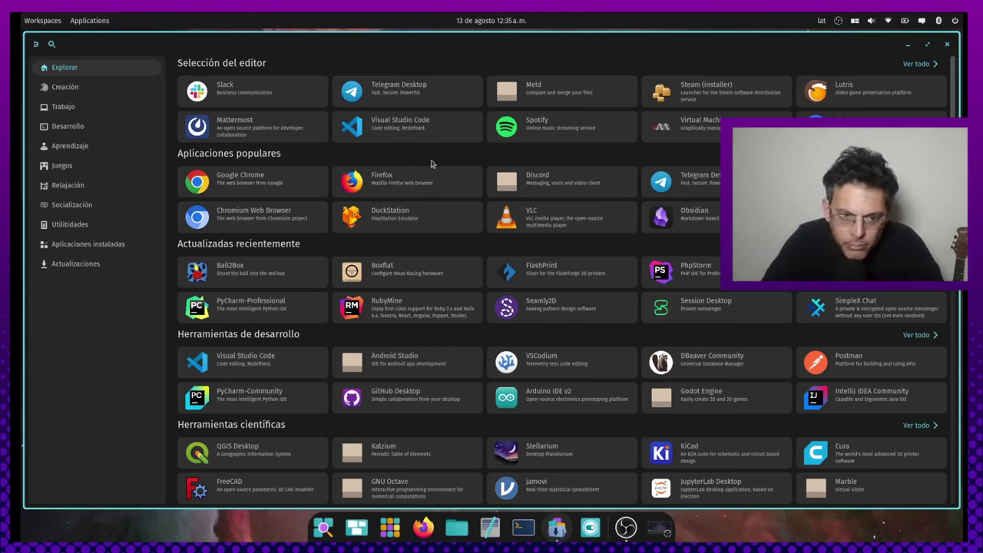
left_click(291, 221)
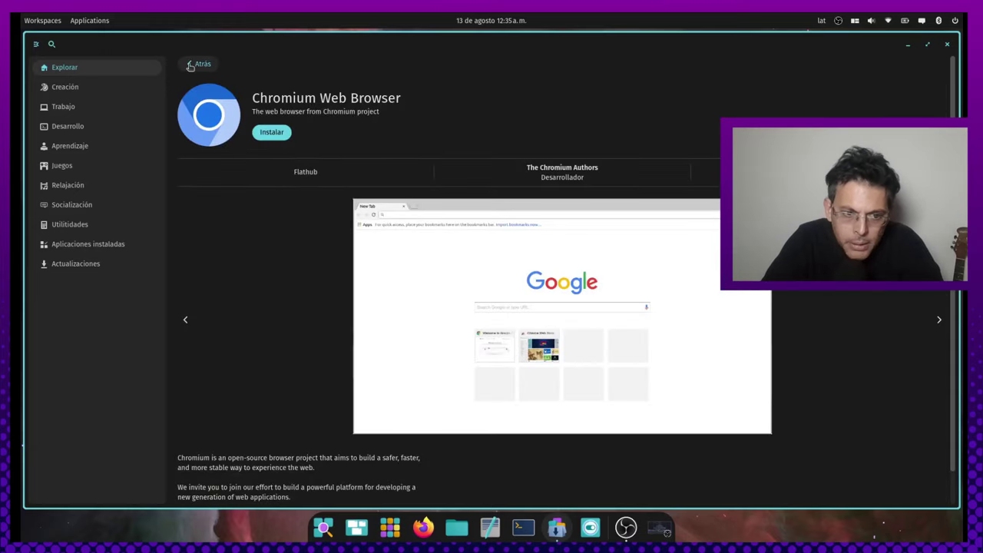
left_click(200, 65)
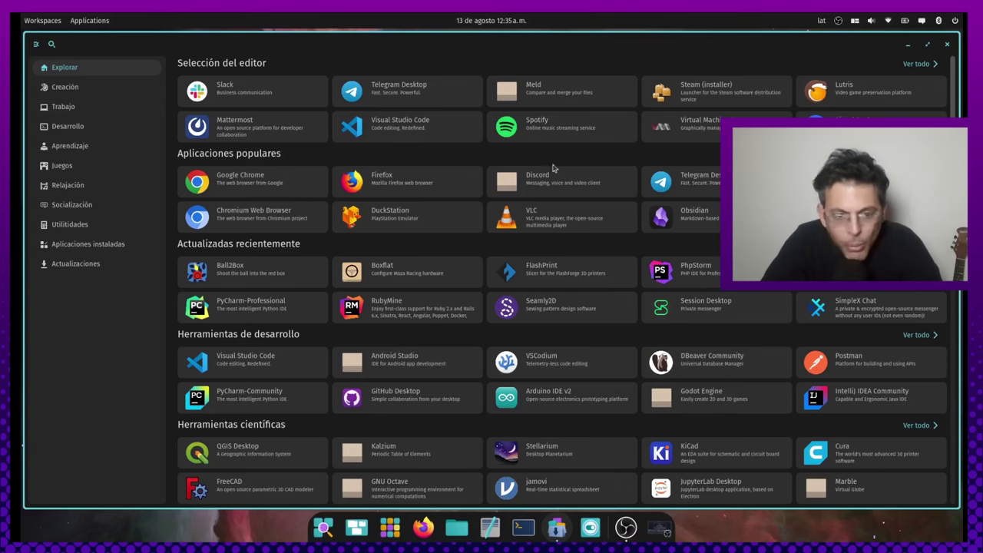
Search the app store for "obs"
left_click(51, 44)
type("pdb")
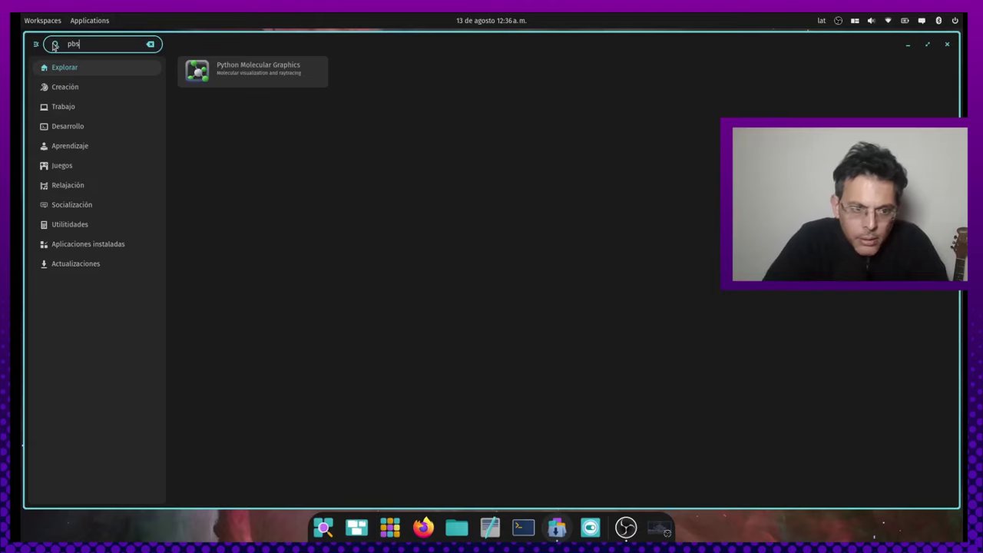
key("BackSpace")
key("BackSpace")
key("BackSpace")
type("obs")
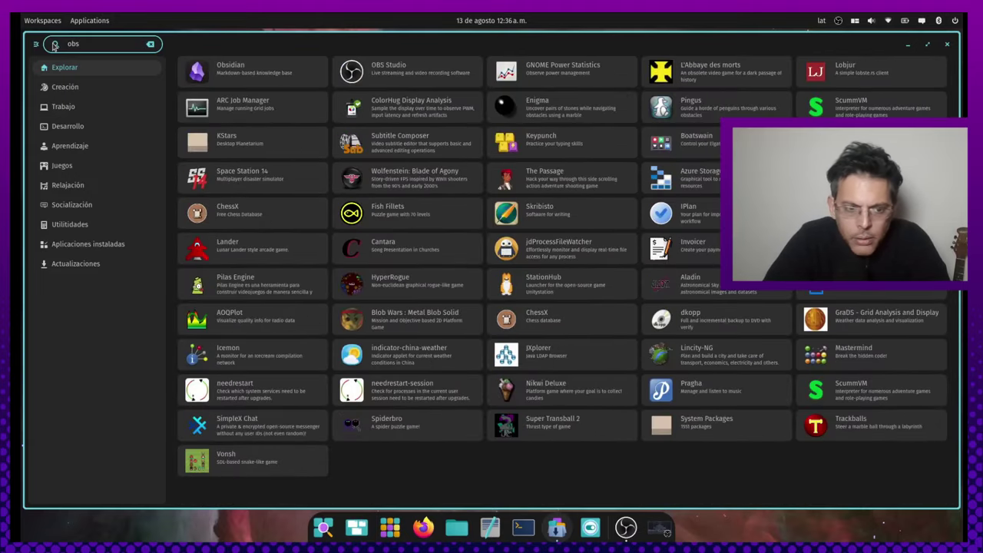
Check the available package sources on the OBS Studio page and return to the search results
left_click(384, 73)
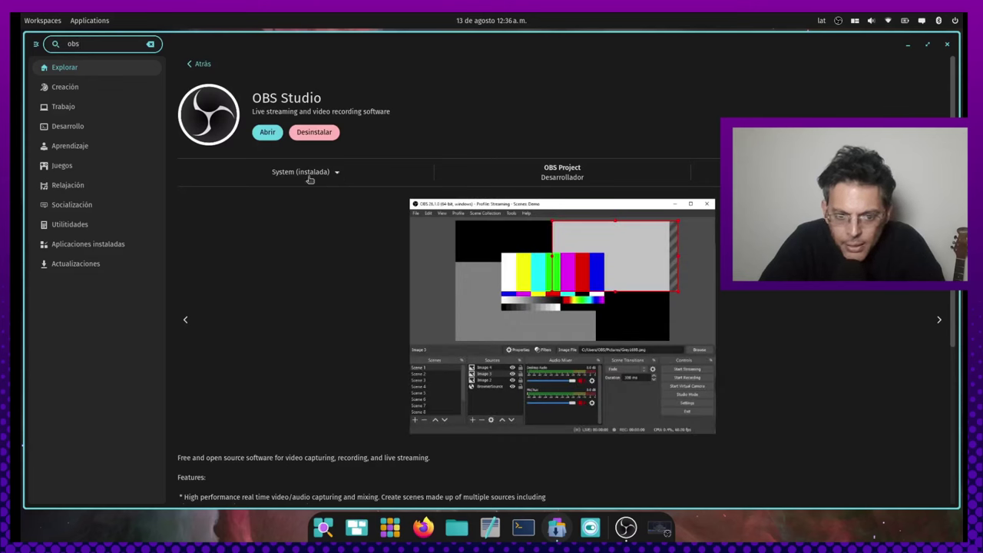
left_click(338, 173)
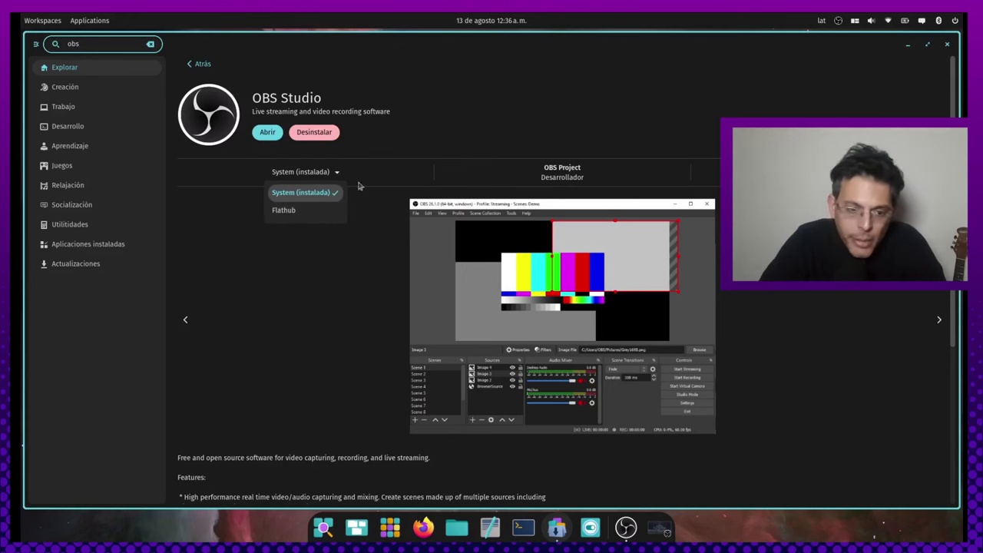
left_click(398, 149)
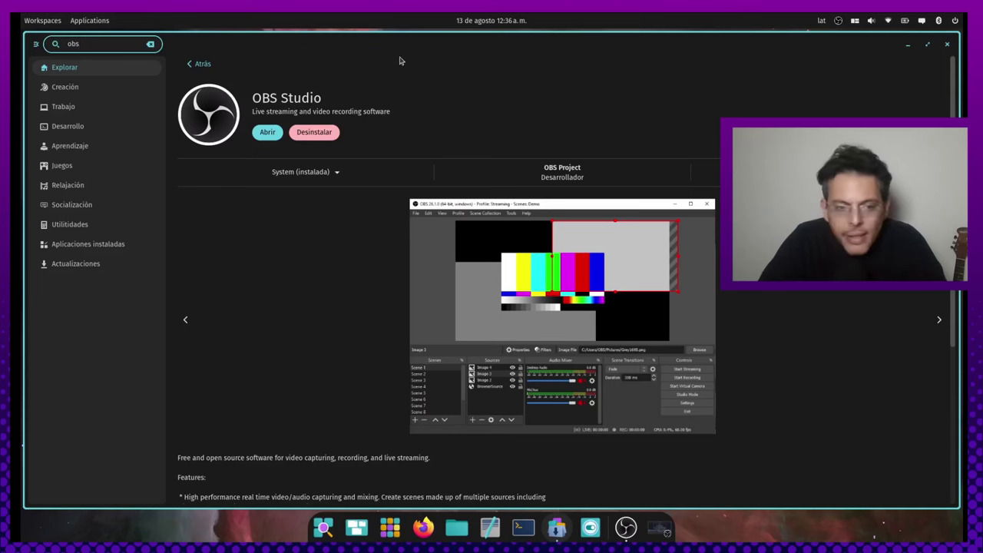
left_click(197, 64)
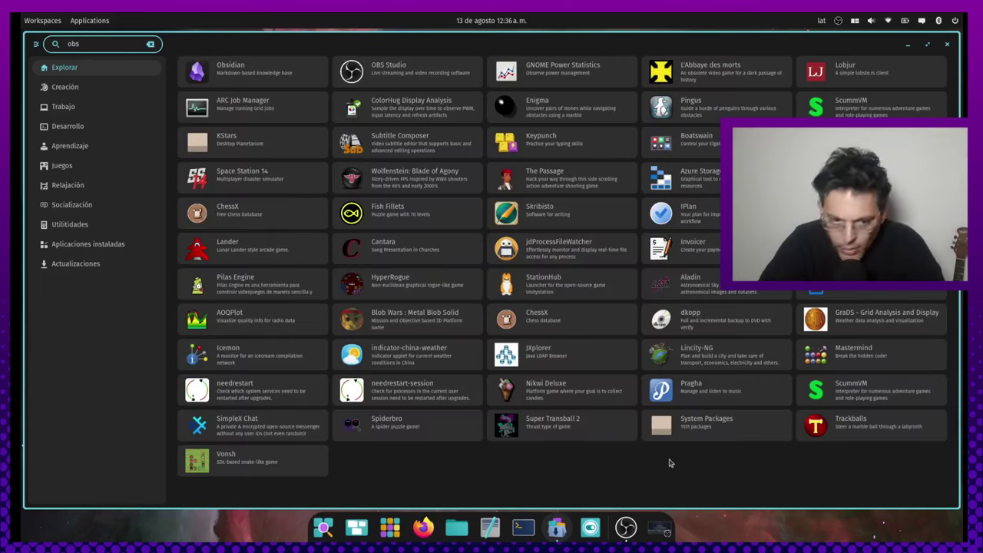
Install the Pragha music player from the search results, authenticating with the account password
left_click(709, 387)
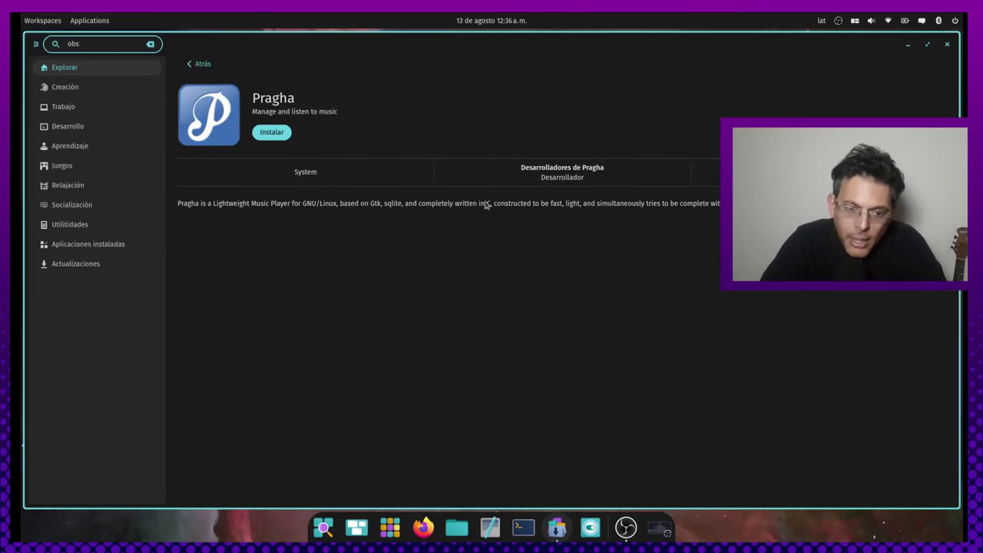
left_click(272, 133)
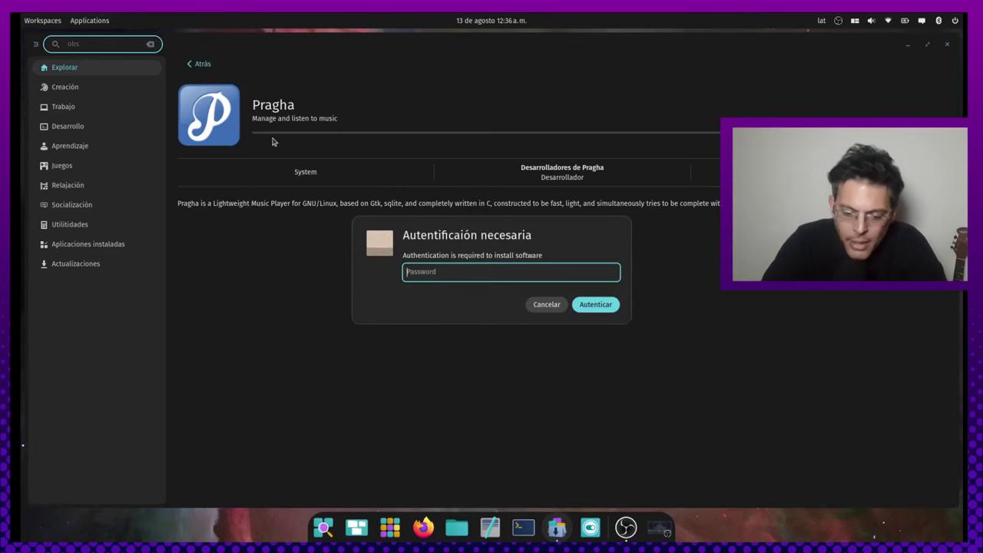
type("•••••••")
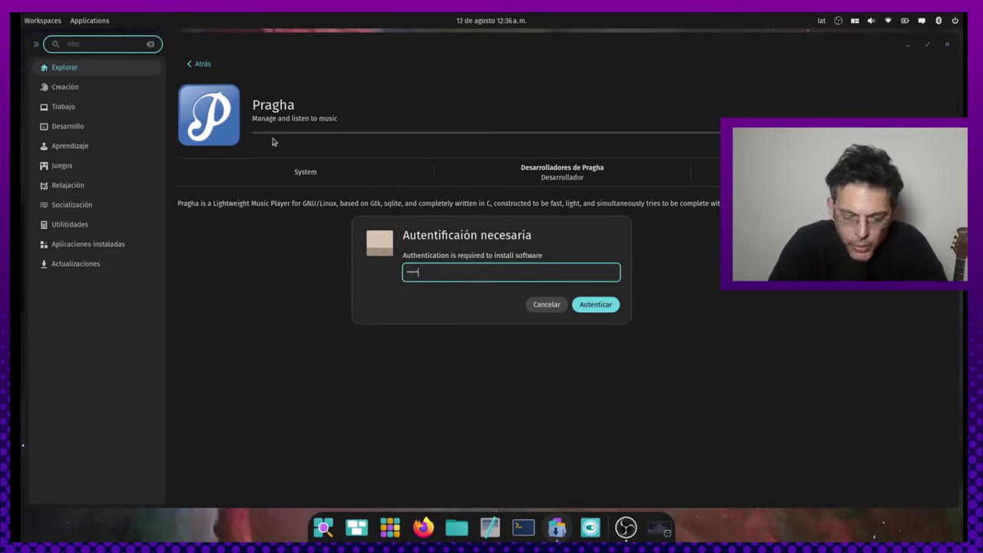
key("Return")
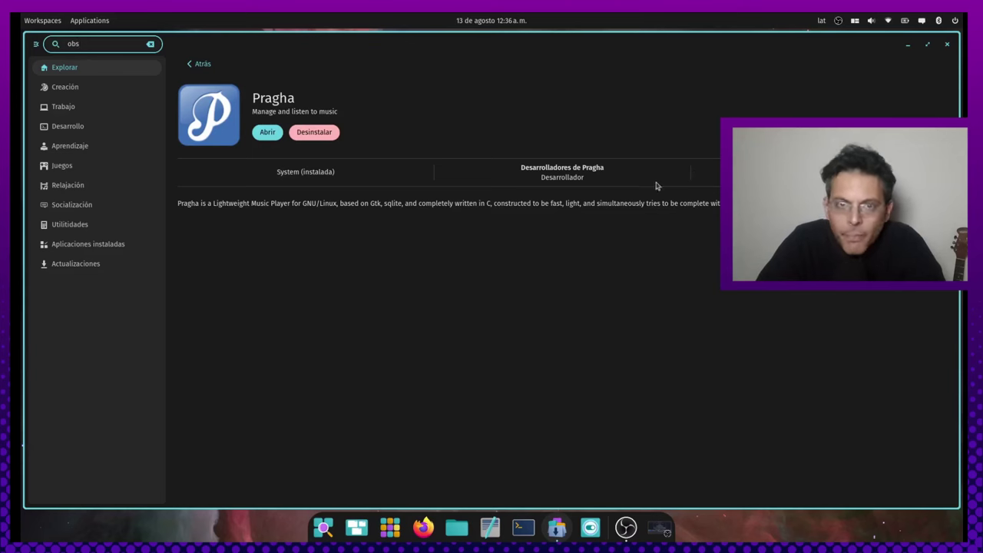
Launch the installed Pragha player, and close both its window and the app store
left_click(267, 132)
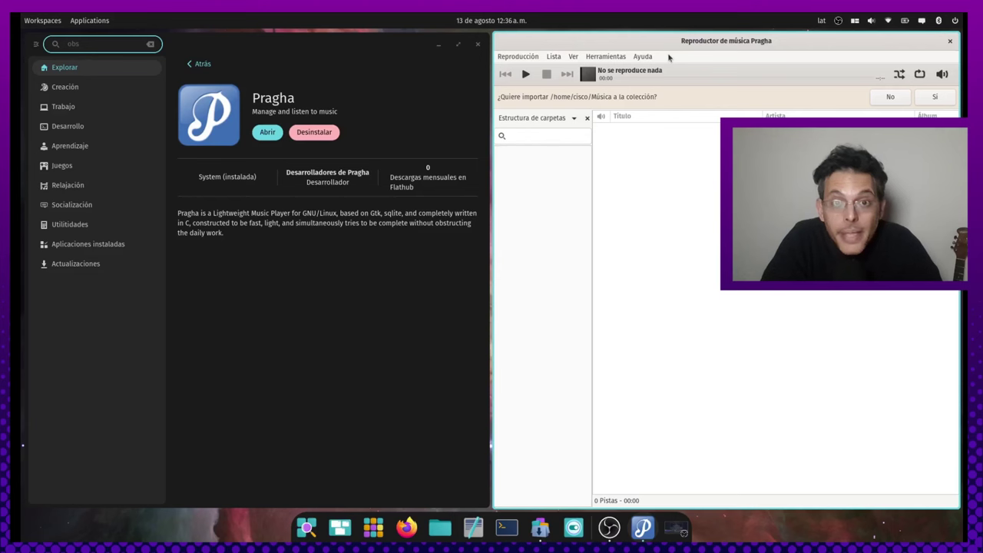
left_click(952, 43)
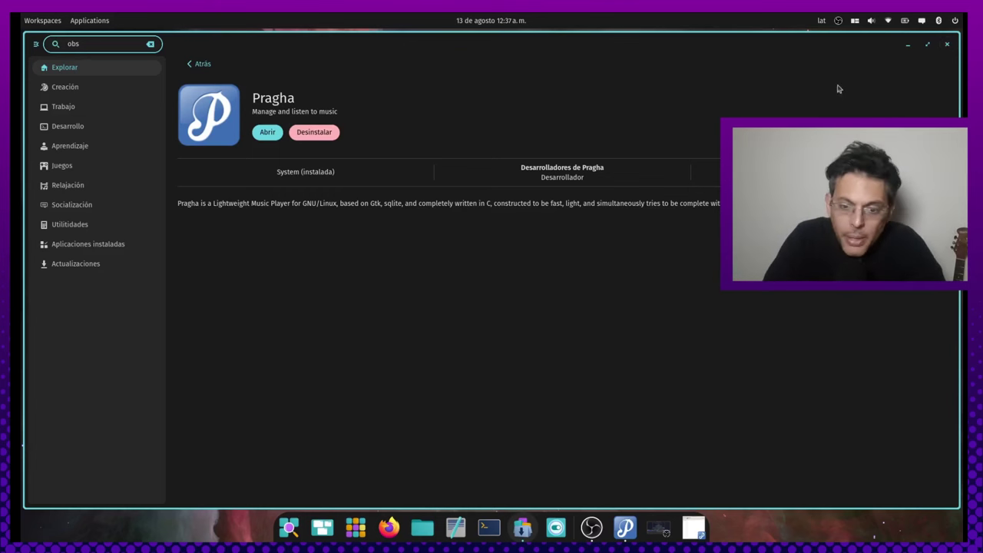
left_click(948, 48)
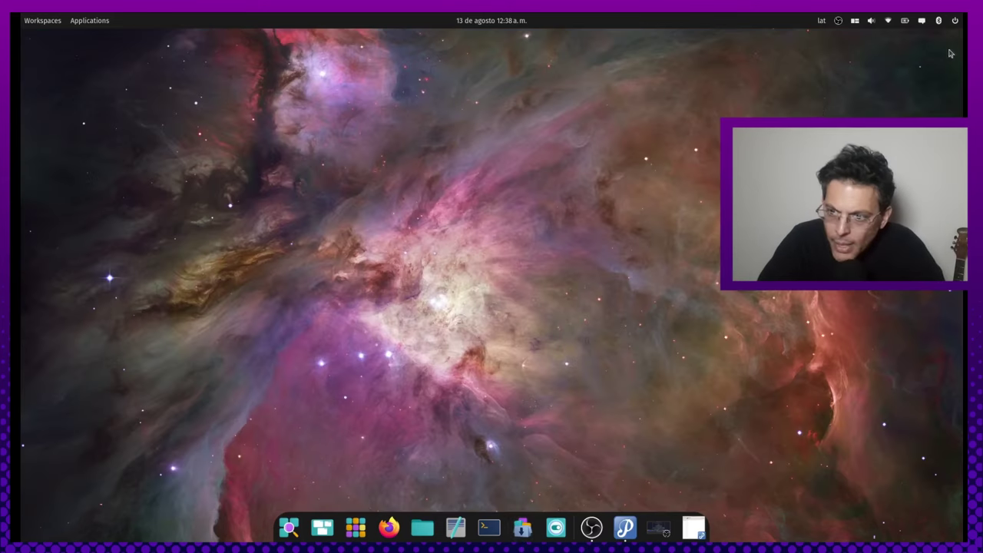
Open COSMIC Files from the application library
key("super+a")
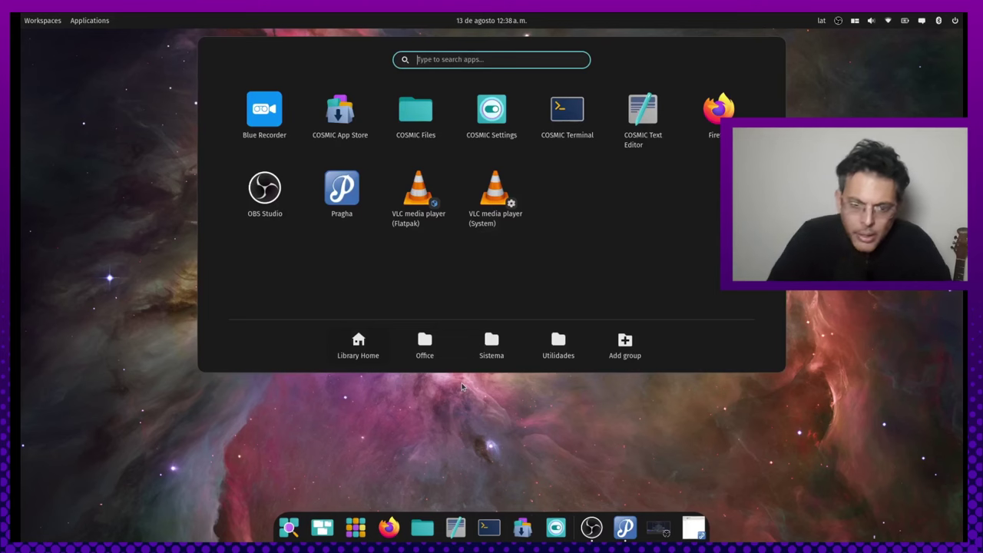
left_click(412, 135)
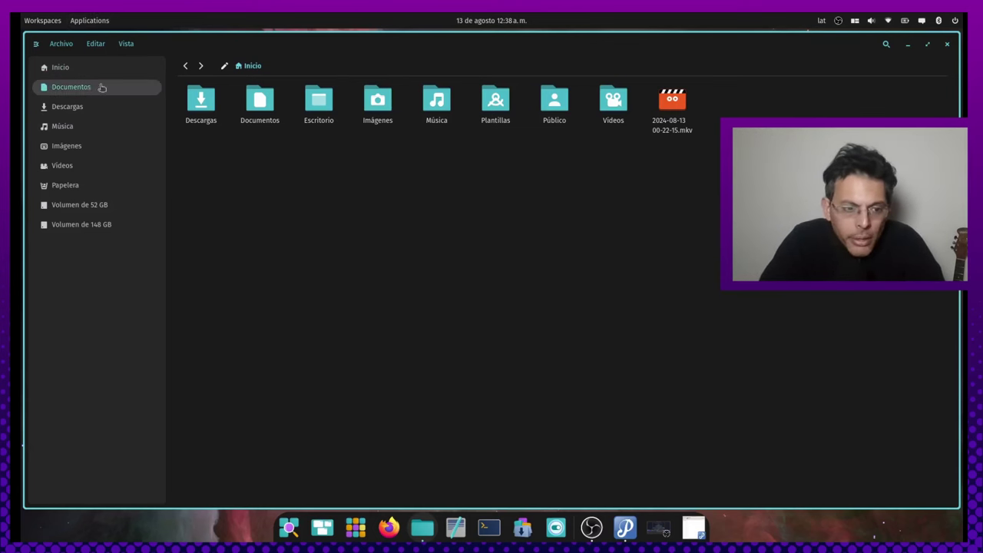
Hide the file manager's places sidebar and show it again
left_click(37, 46)
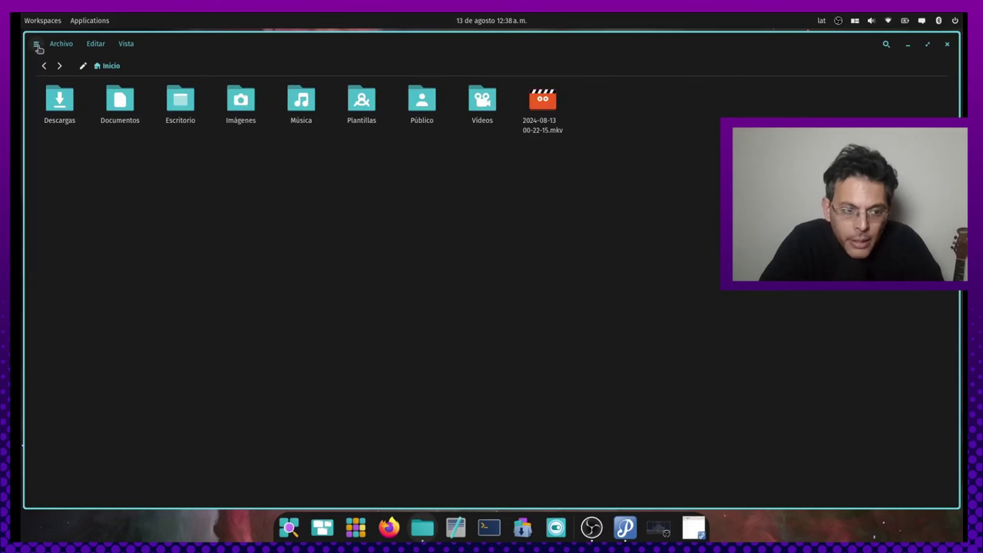
left_click(36, 46)
left_click(36, 46)
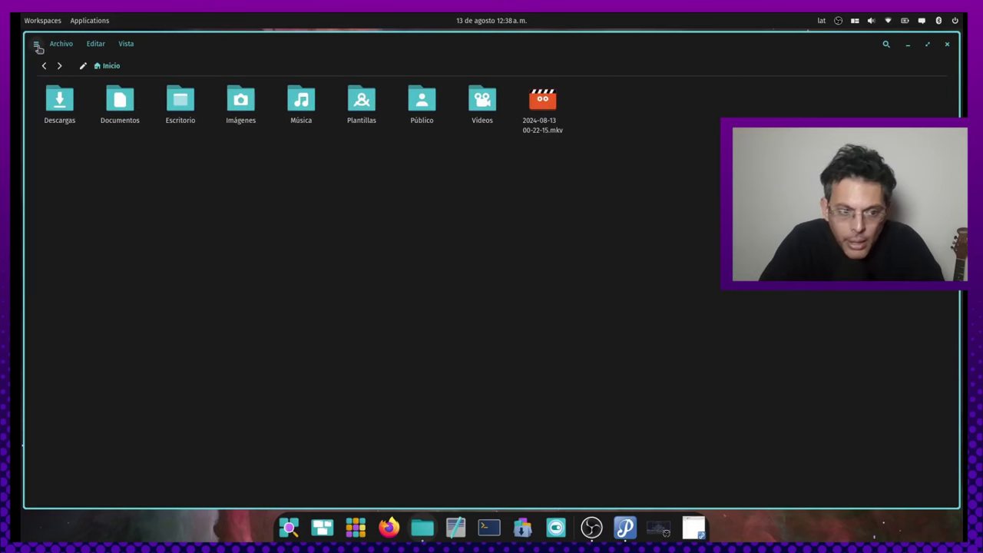
left_click(37, 46)
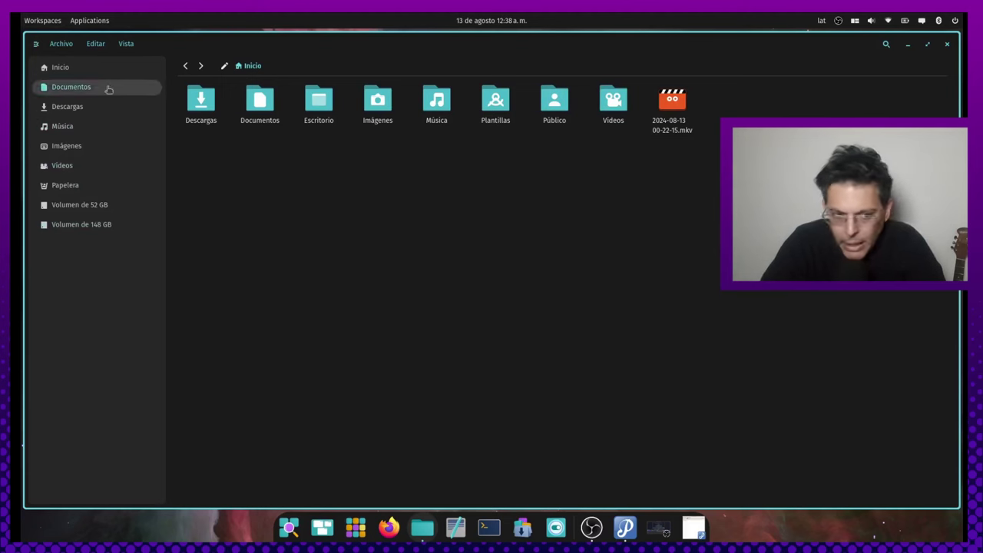
Review the file, editing and view commands offered by the file manager
left_click(62, 44)
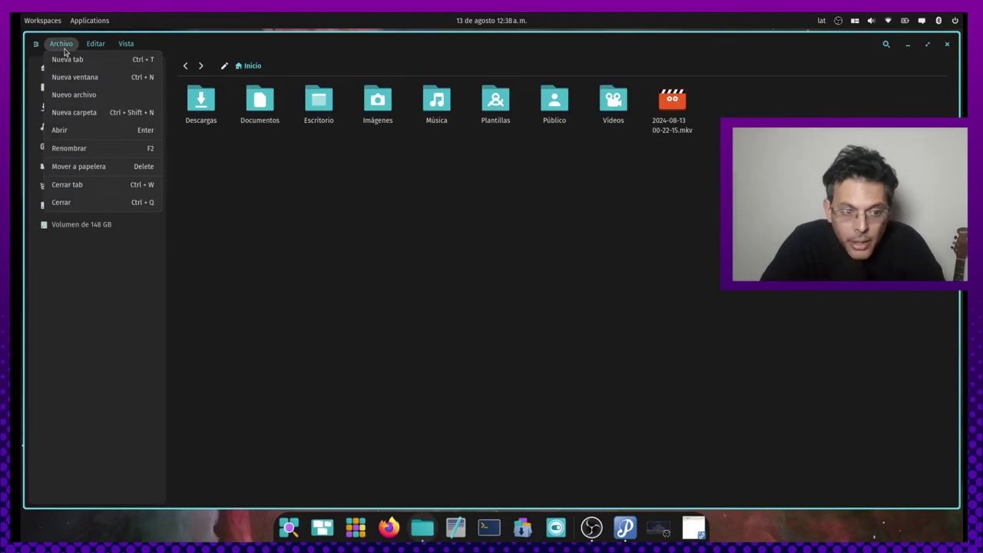
left_click(97, 48)
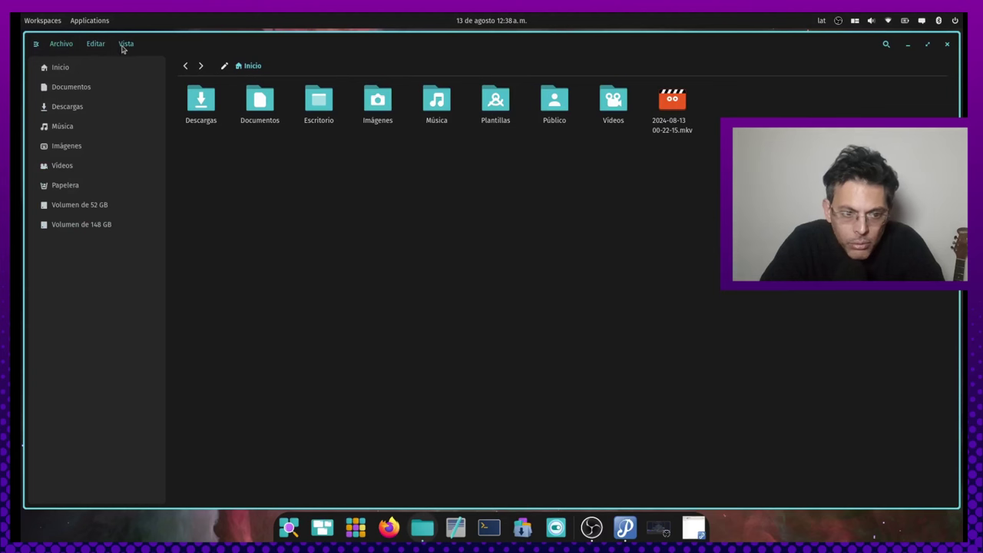
left_click(124, 44)
mouse_move(126, 44)
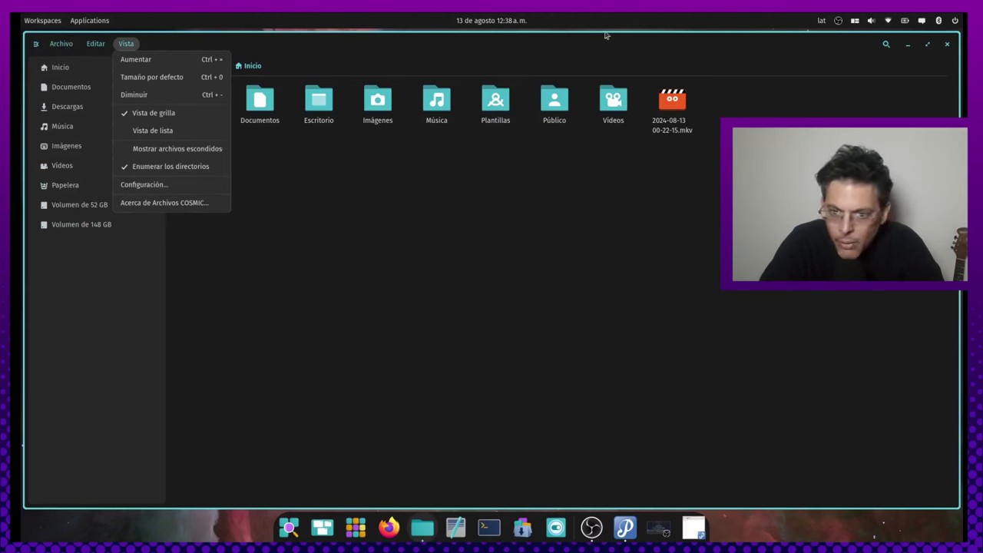
left_click(776, 61)
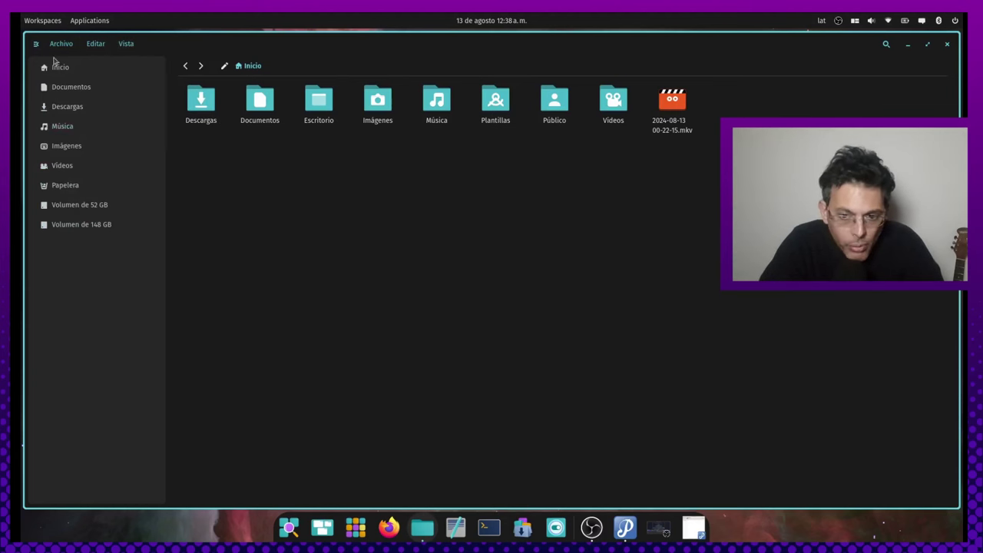
left_click(92, 47)
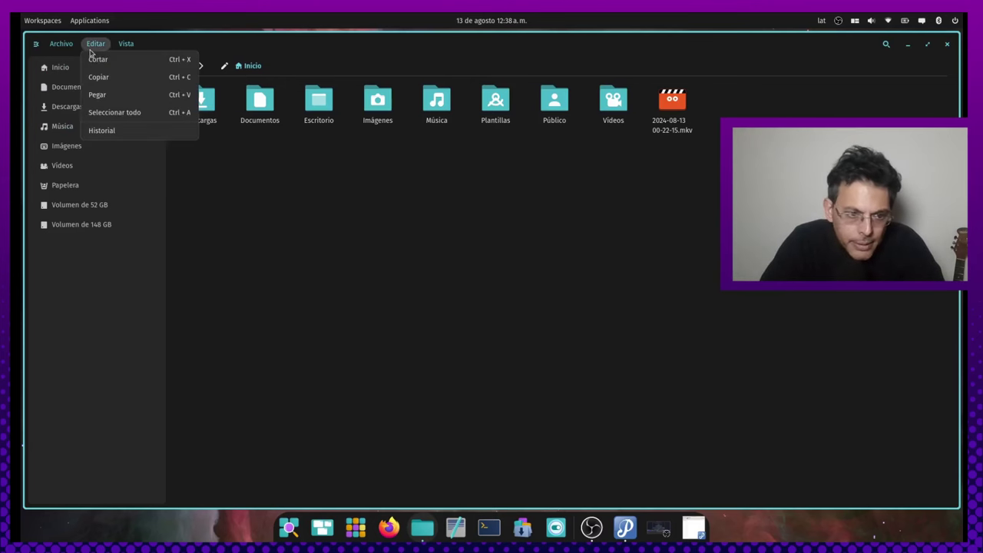
left_click(123, 45)
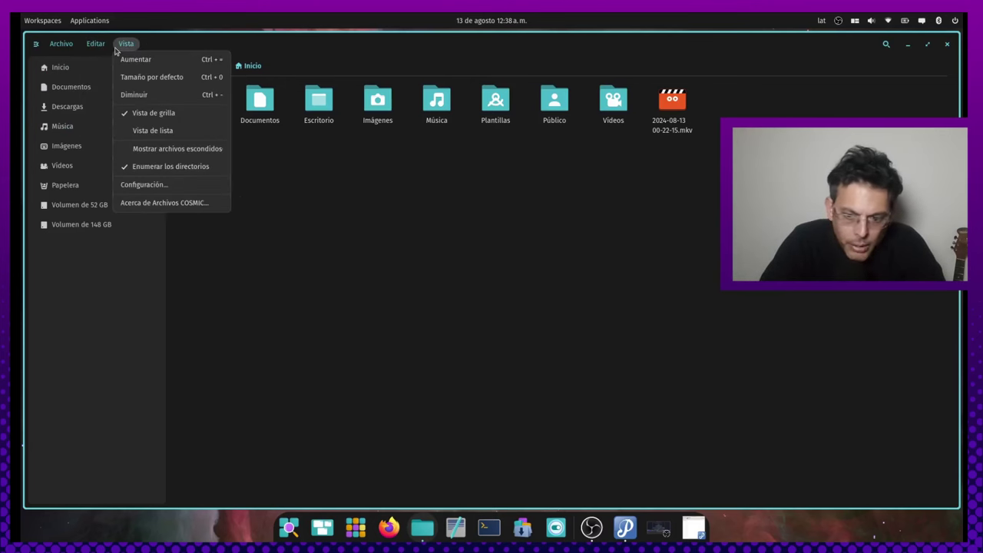
left_click(116, 47)
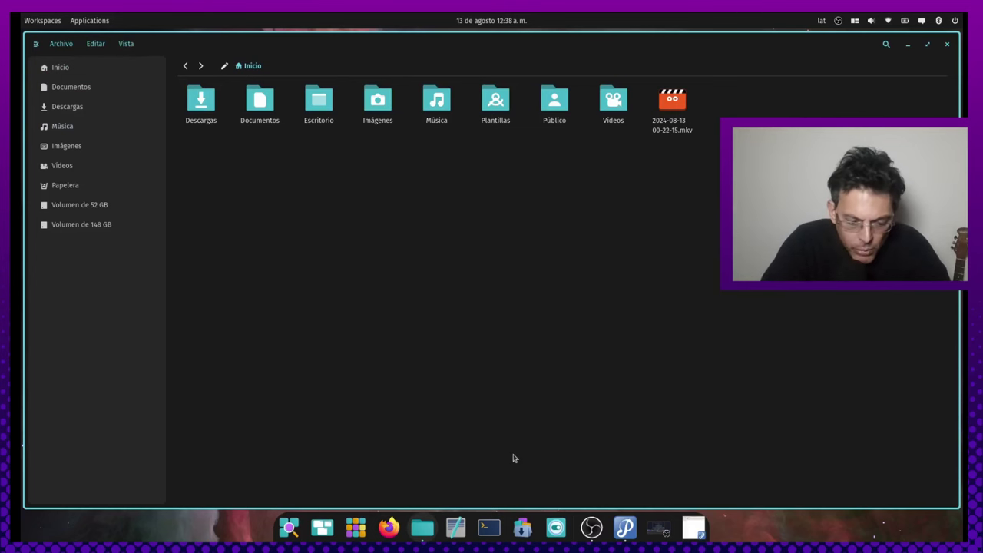
Enlarge the folder icons in the home directory several levels and close the file manager
key("ctrl+plus")
key("ctrl+plus")
key("ctrl+plus")
key("ctrl+plus")
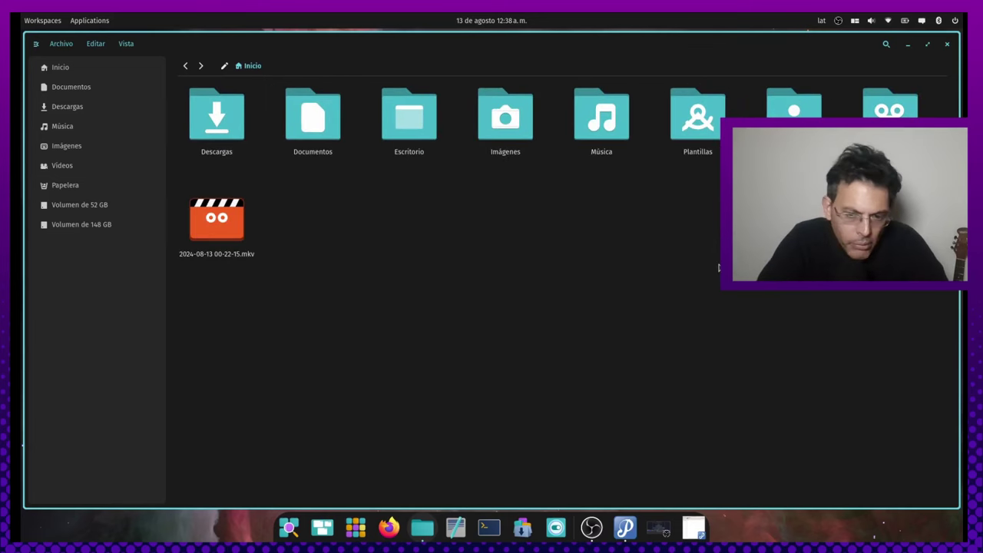
left_click(947, 45)
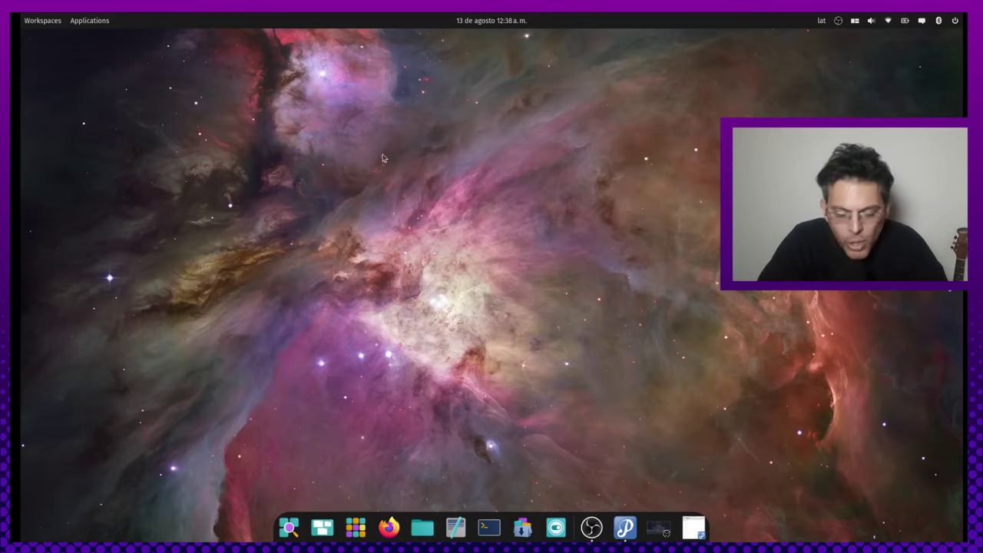
Open COSMIC Terminal from the application library, enter "sudo" at the prompt and erase it
key("super+a")
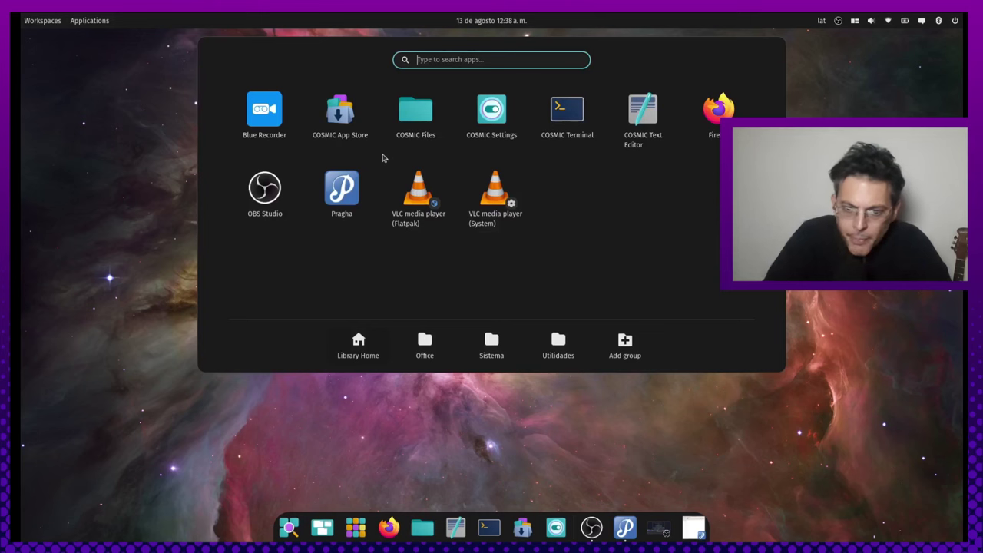
left_click(569, 115)
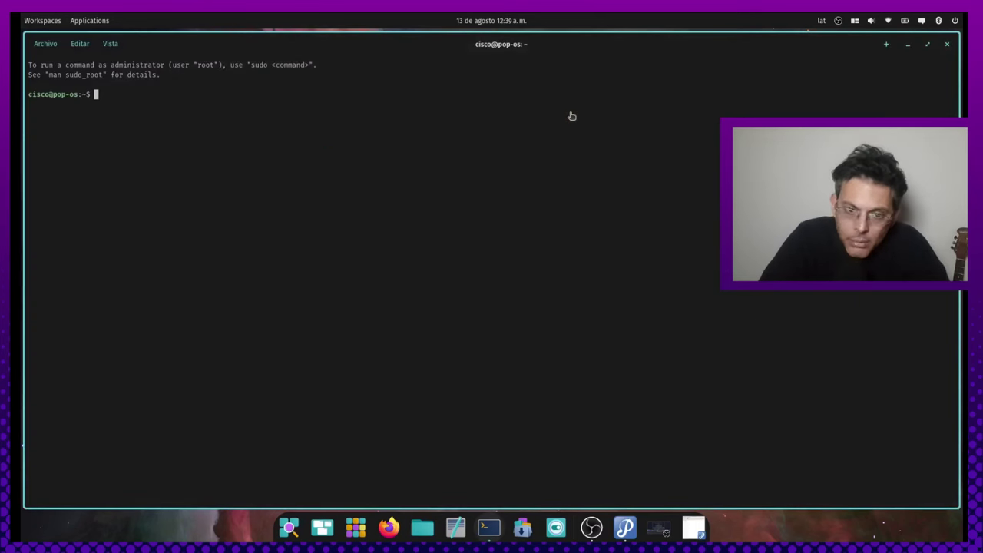
type("sudo")
key("BackSpace")
key("BackSpace")
key("BackSpace")
key("BackSpace")
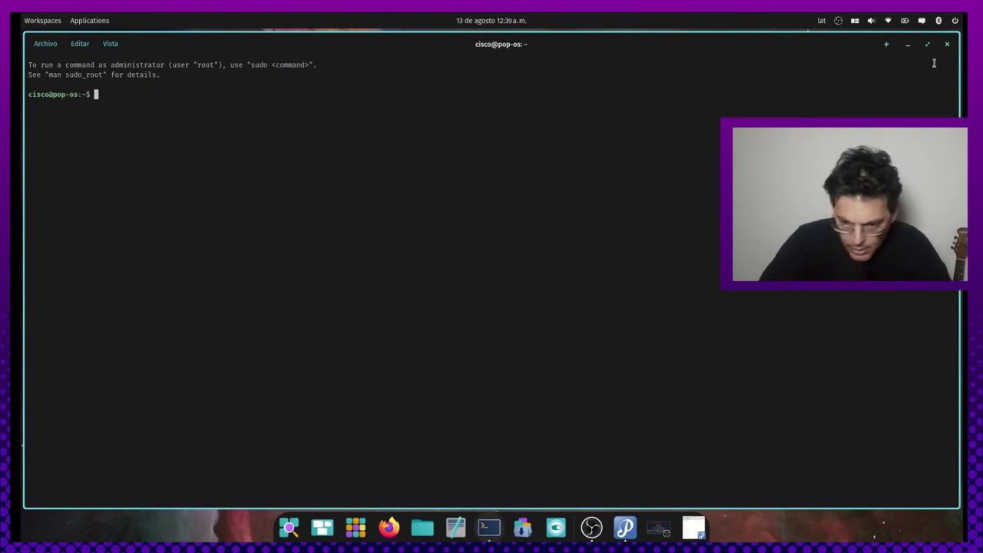
Add five more terminal tabs and close the whole terminal window
left_click(887, 44)
left_click(887, 44)
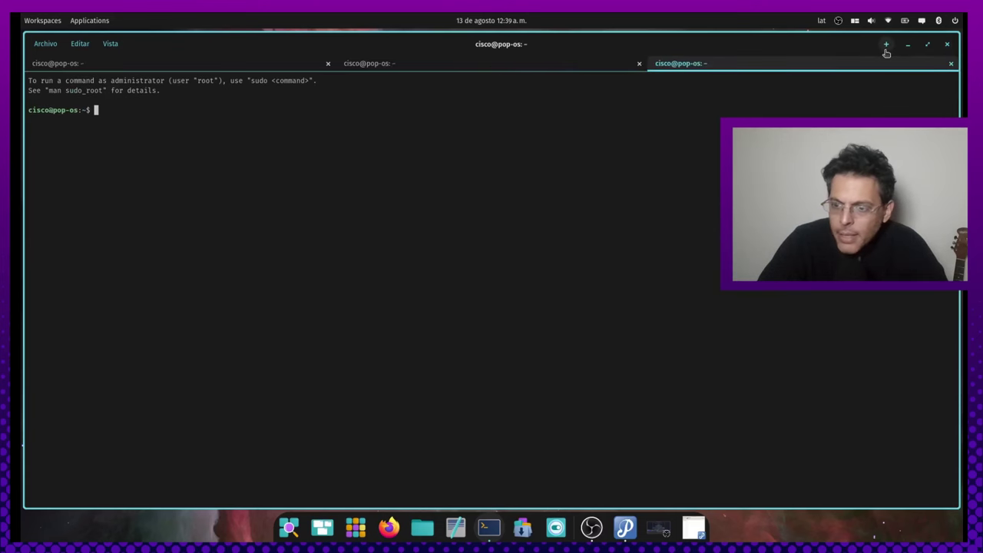
left_click(886, 44)
left_click(887, 45)
left_click(886, 45)
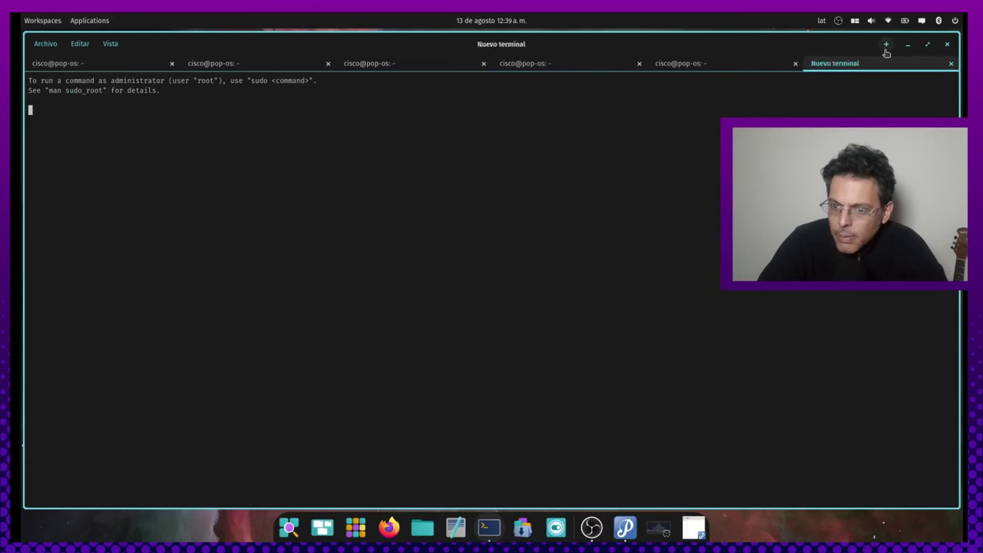
left_click(947, 44)
Open COSMIC Text Editor from the application library and close it
key("super+a")
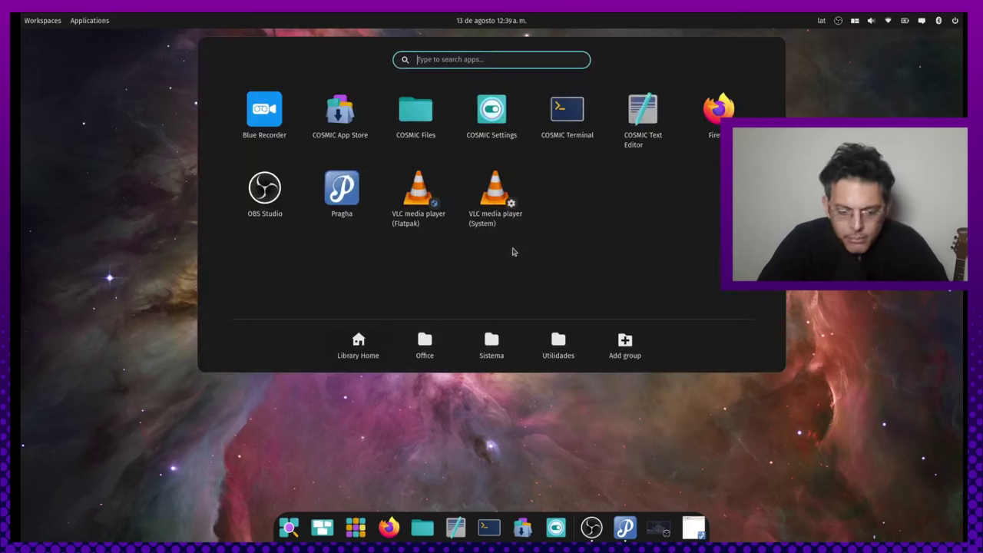
left_click(638, 143)
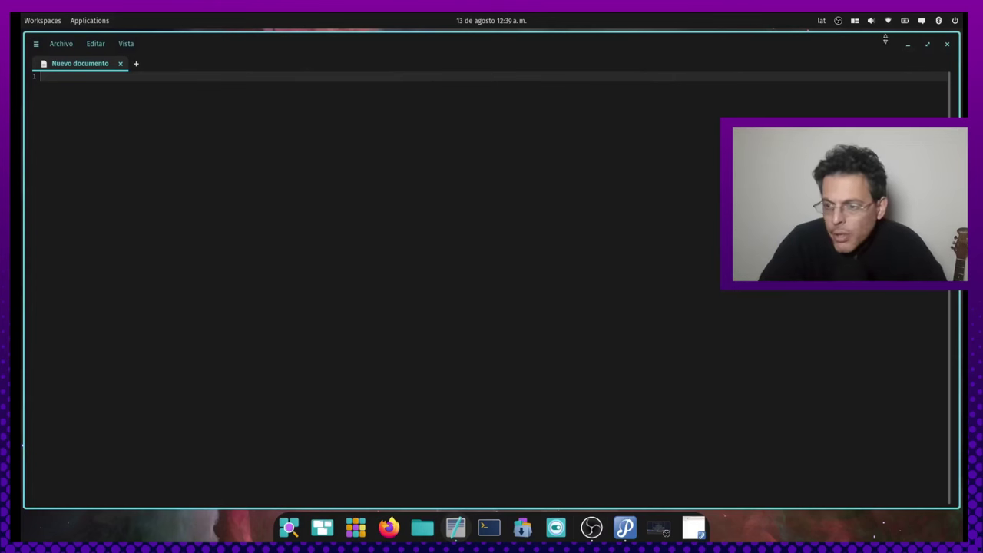
left_click(947, 44)
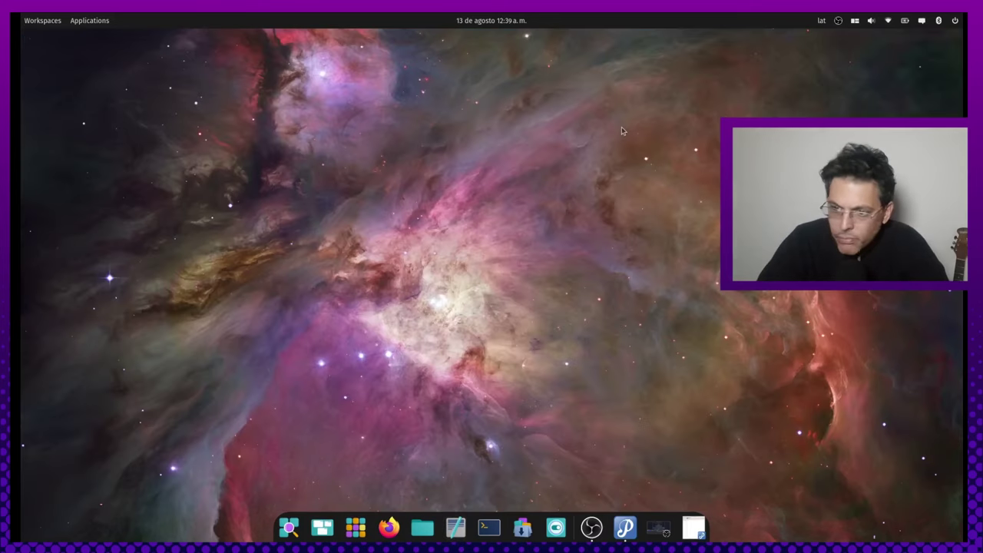
Open Monitor del sistema from the Sistema application group, check its resource graphs and return to the process list
key("super+a")
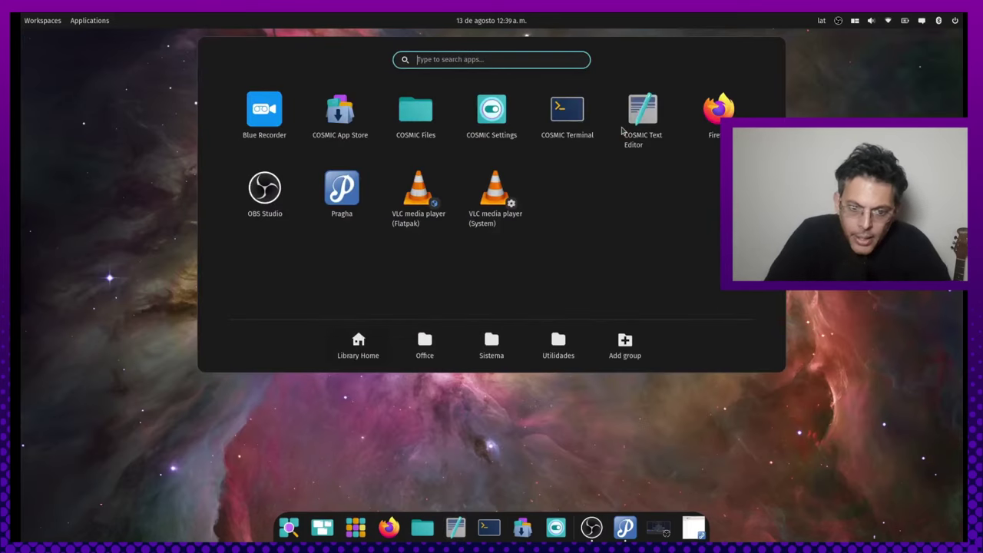
left_click(491, 343)
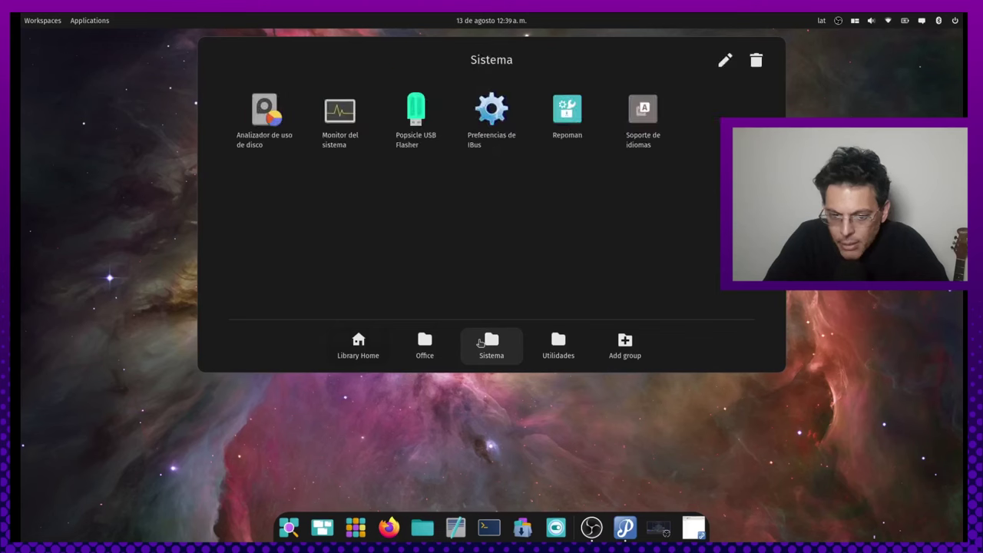
left_click(361, 128)
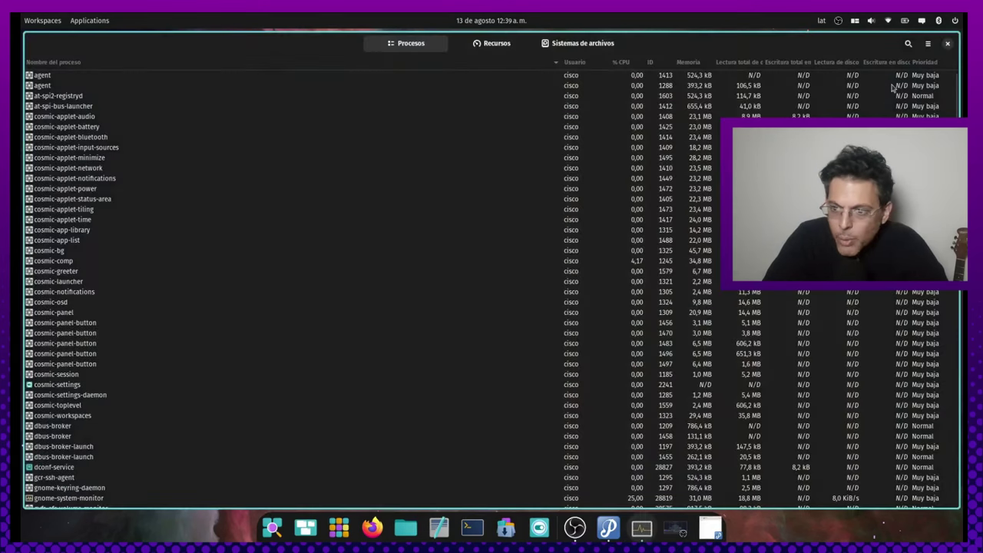
left_click(495, 43)
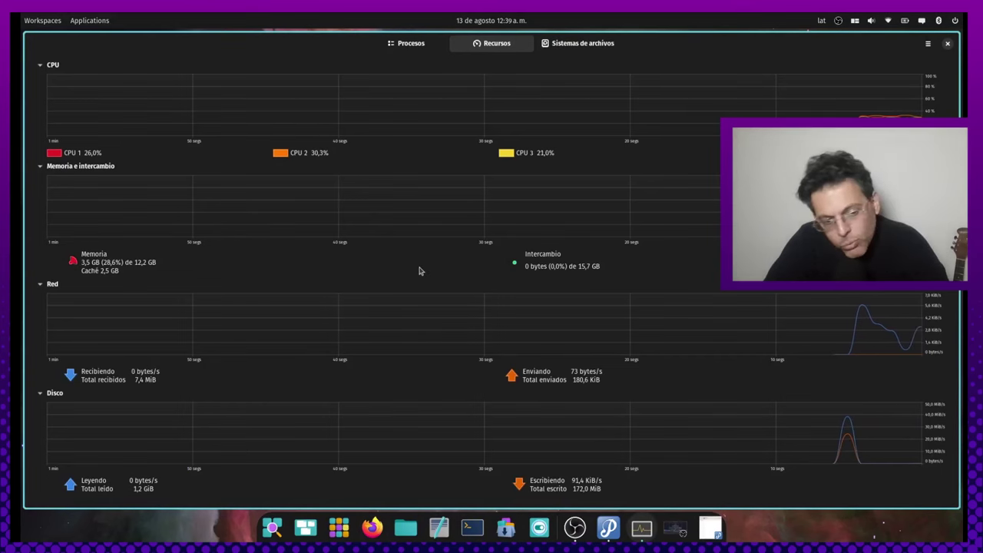
left_click(407, 43)
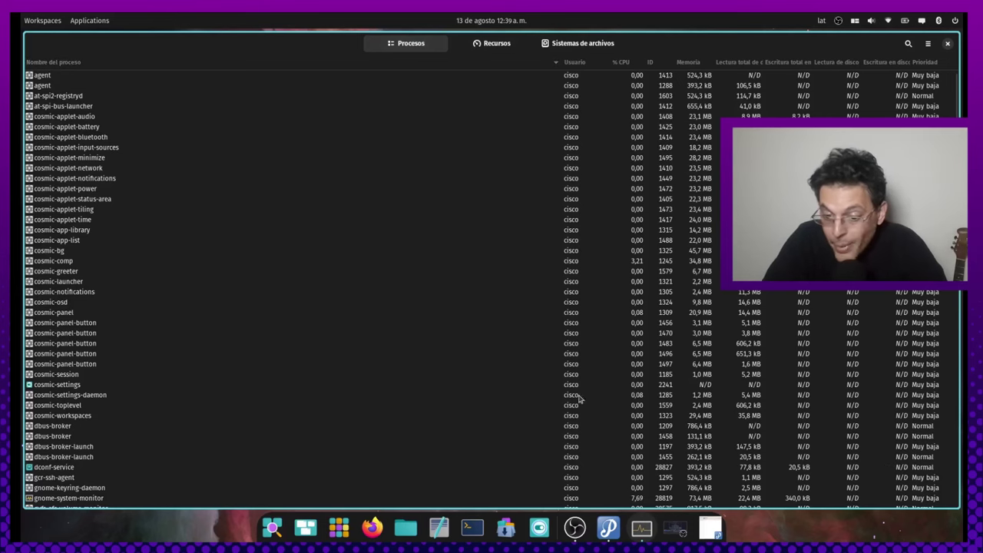
Bring up the Pragha window and try to quit the player from its window and its dock entry
left_click(608, 528)
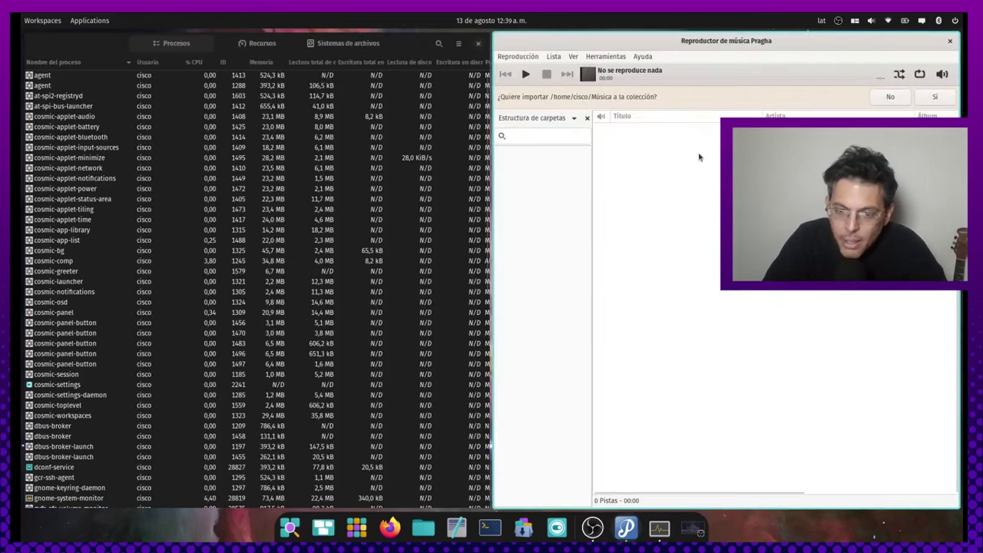
left_click(950, 40)
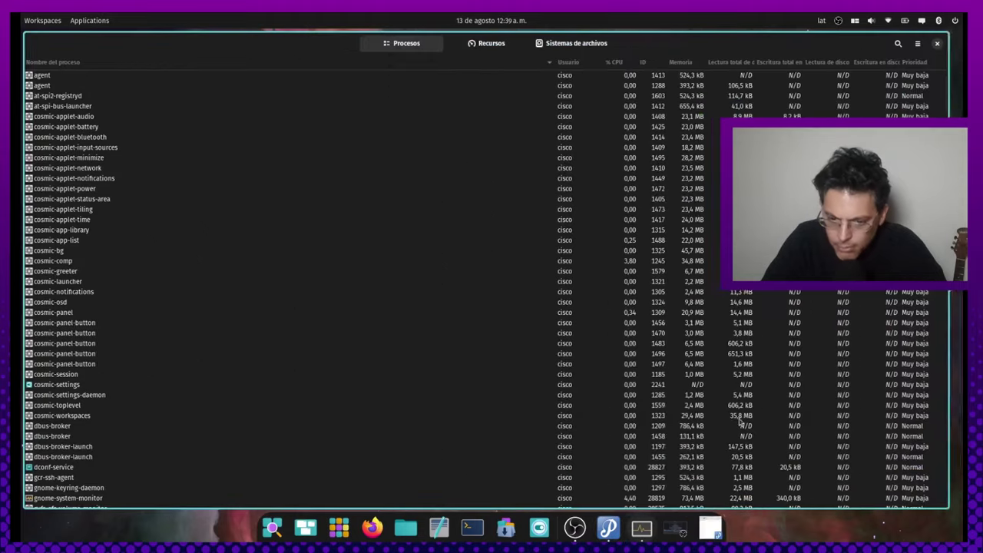
right_click(615, 534)
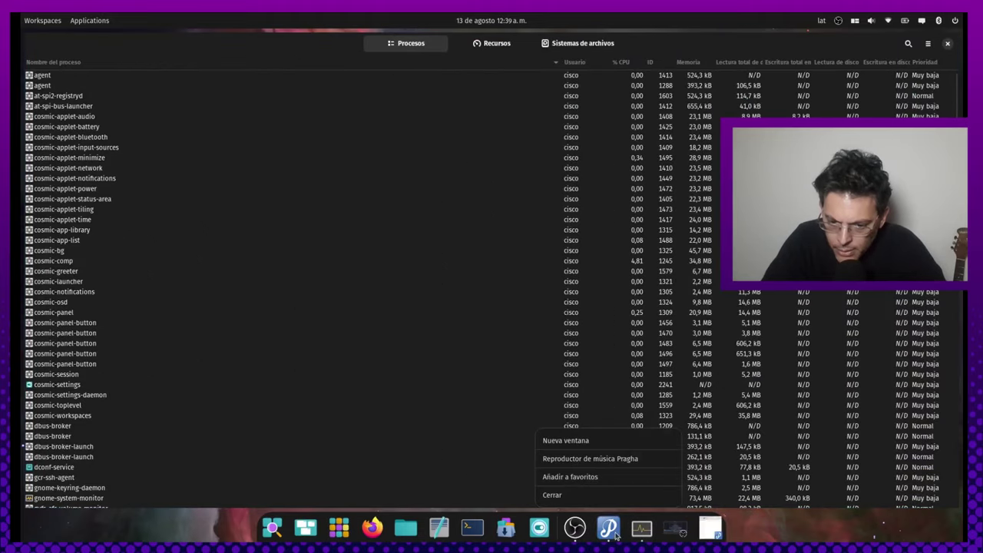
left_click(594, 498)
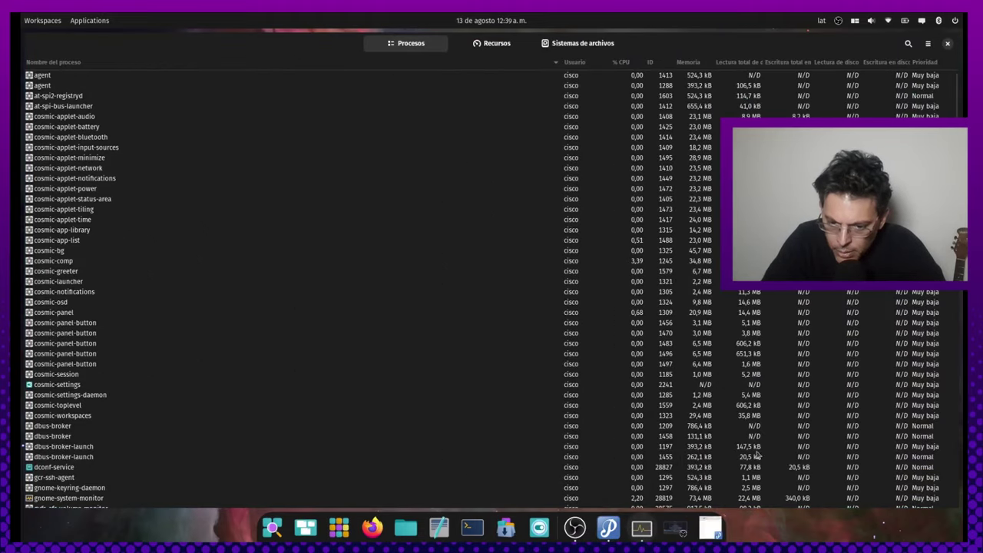
Switch to the Pragha music player among the open windows and close its window again
key("alt+Tab")
key("alt+Tab")
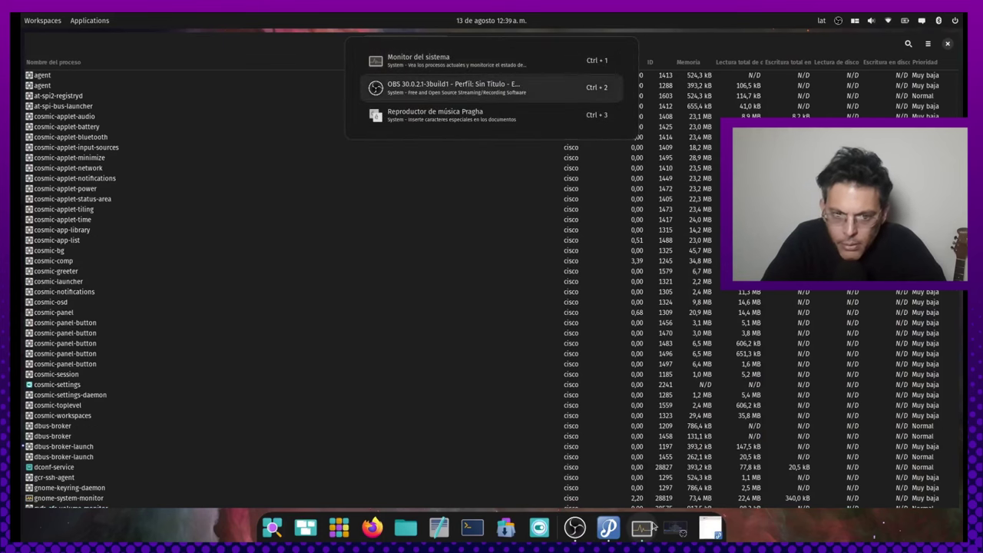
key("alt+Tab")
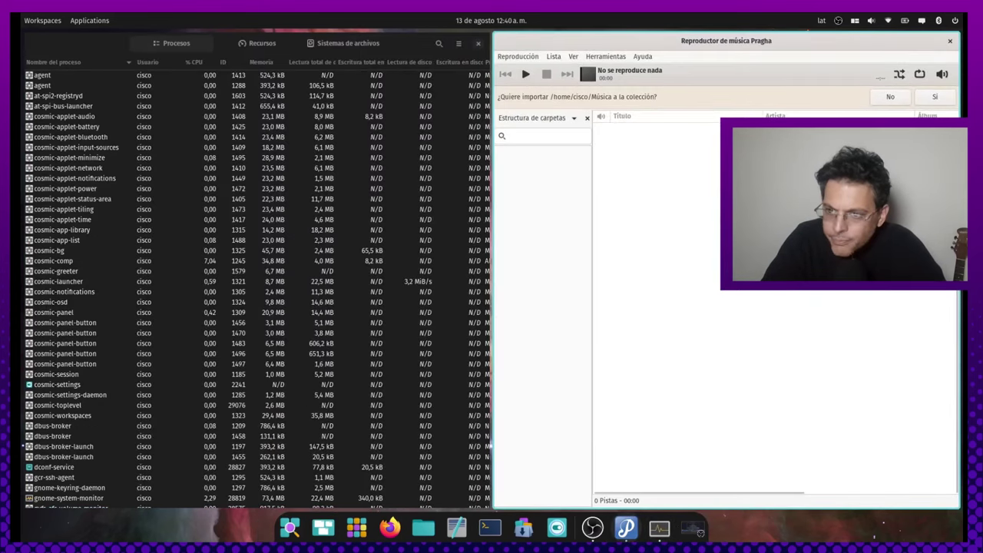
left_click(950, 41)
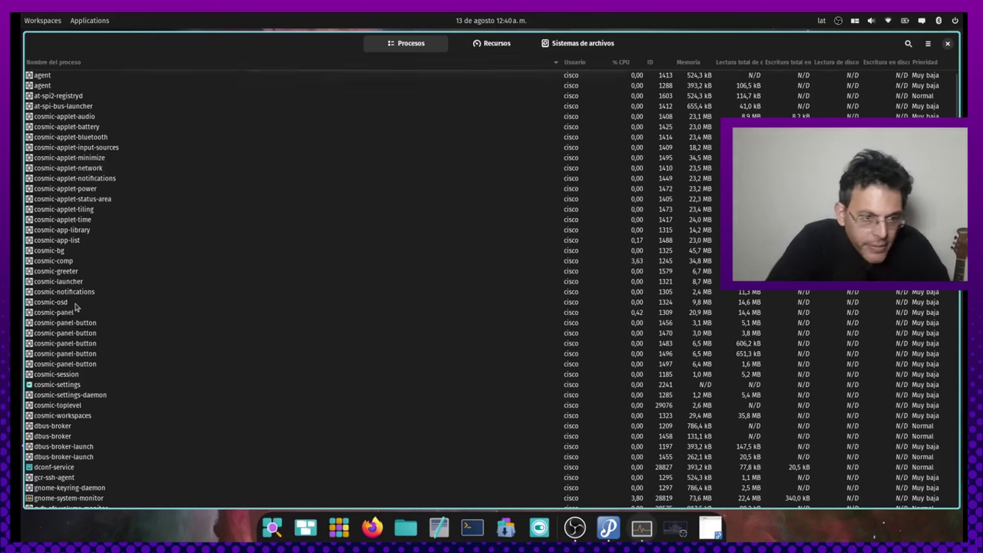
Look through the full list of running processes, including the COSMIC and Pragha entries
scroll(76, 307, "down", 5)
scroll(75, 307, "down", 10)
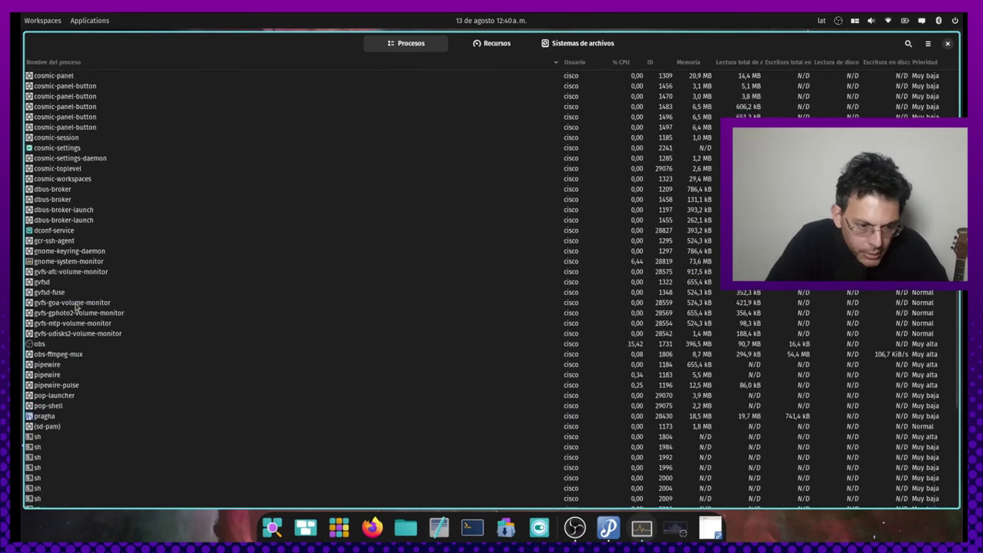
scroll(75, 307, "down", 3)
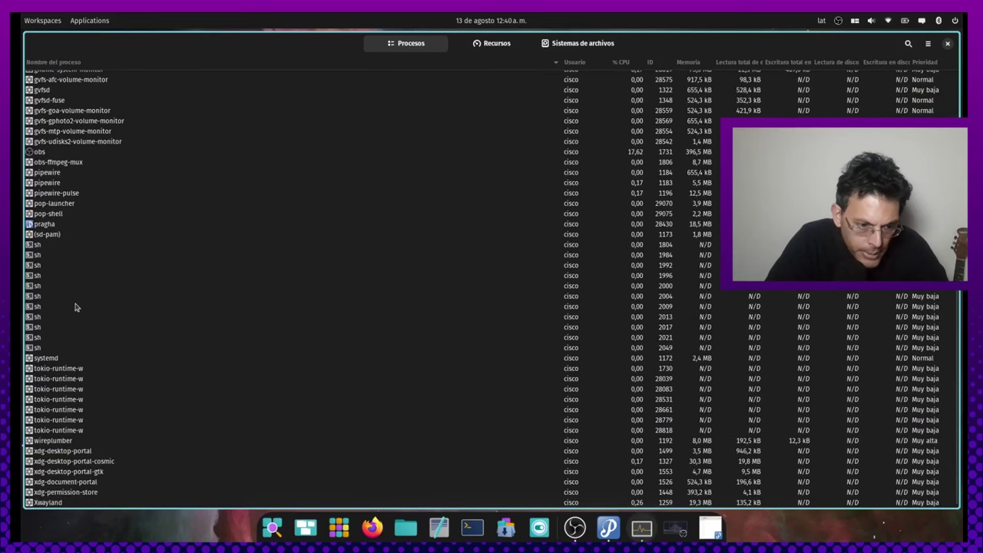
scroll(75, 307, "up", 12)
scroll(75, 307, "up", 2)
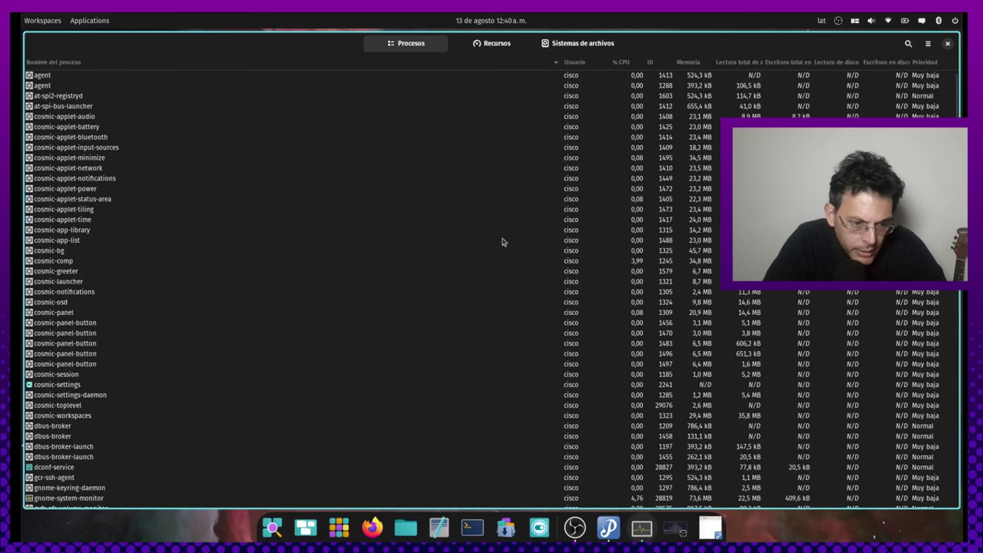
Dismiss the stray process search, view the system monitor's resource graphs and close its window
type("qq")
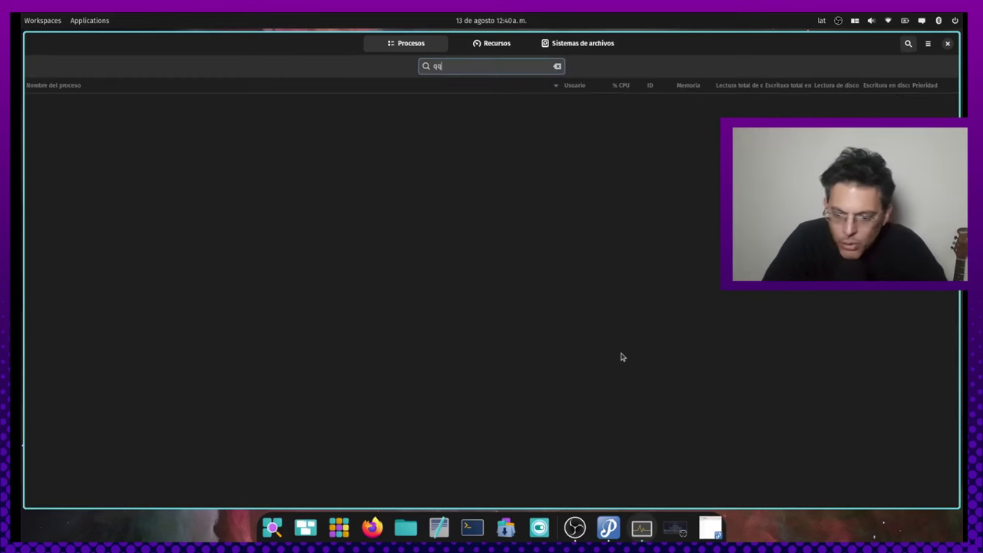
key("Escape")
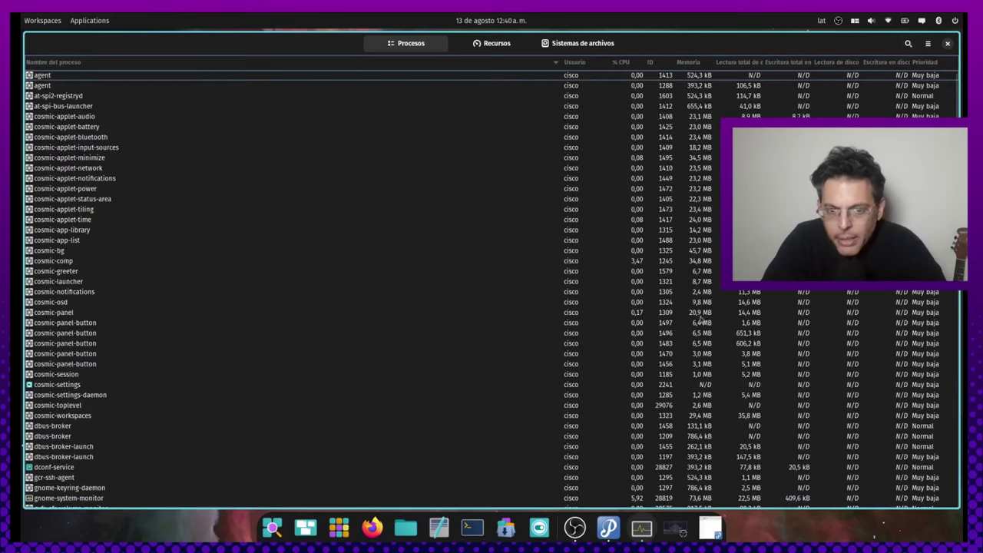
left_click(494, 44)
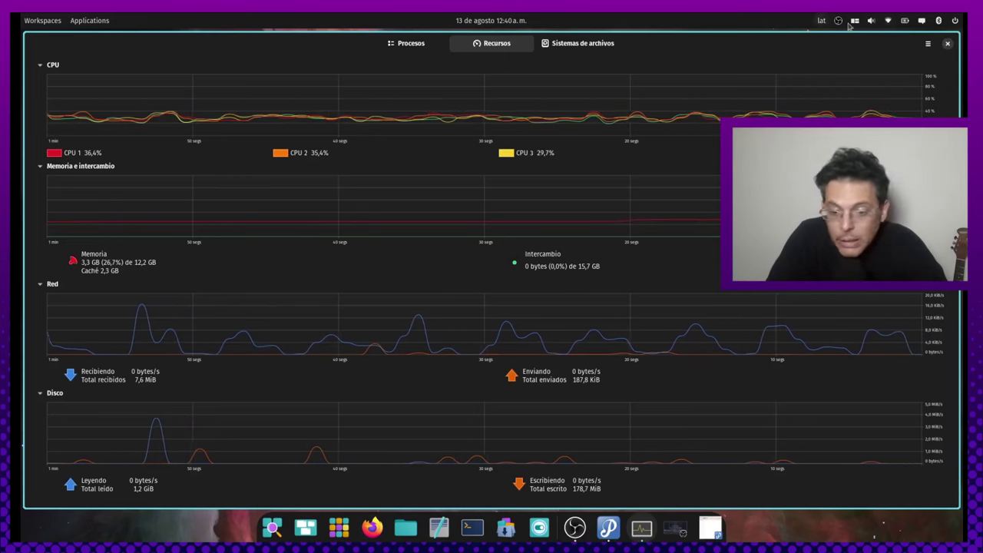
left_click(947, 43)
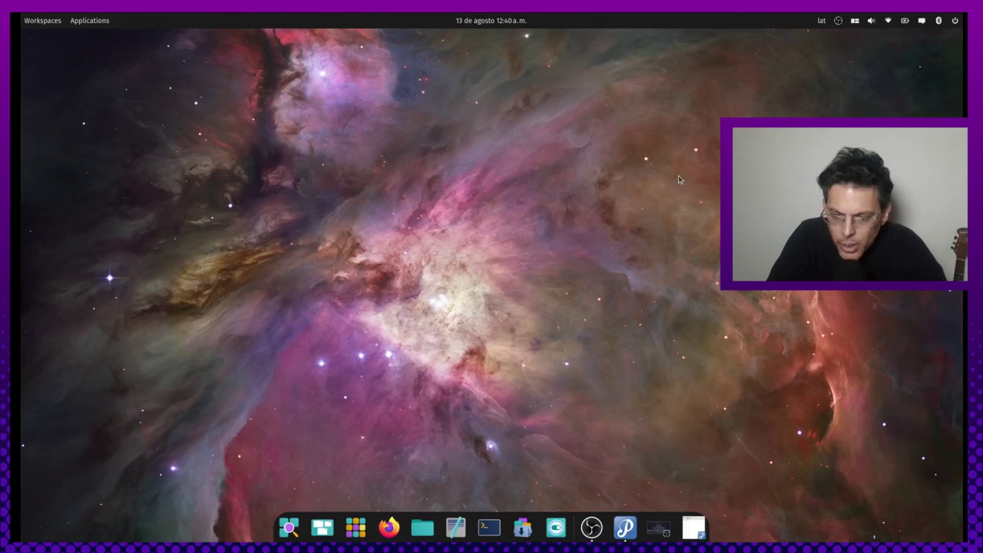
Turn off automatic tiling for the current workspace and set new workspaces to Flotante
key("super+a")
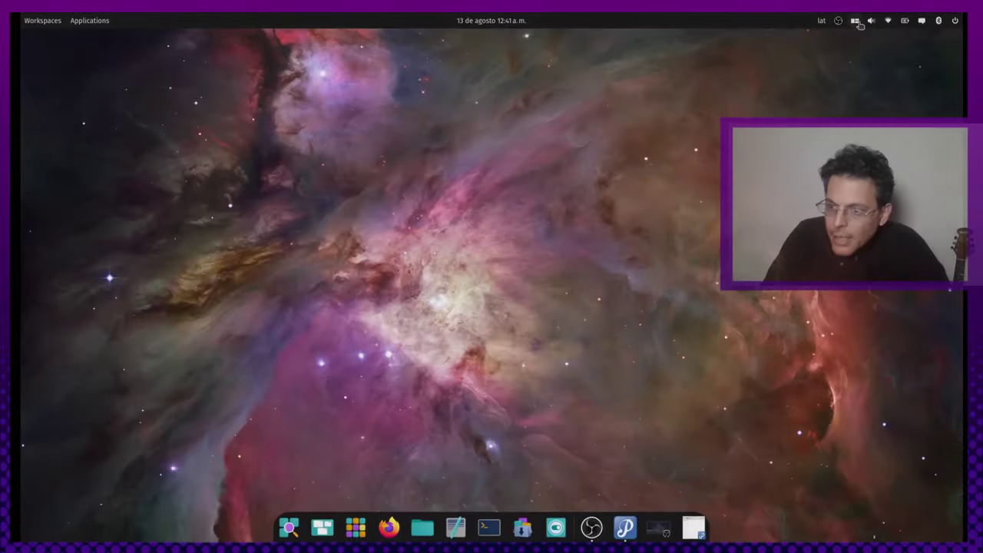
left_click(857, 22)
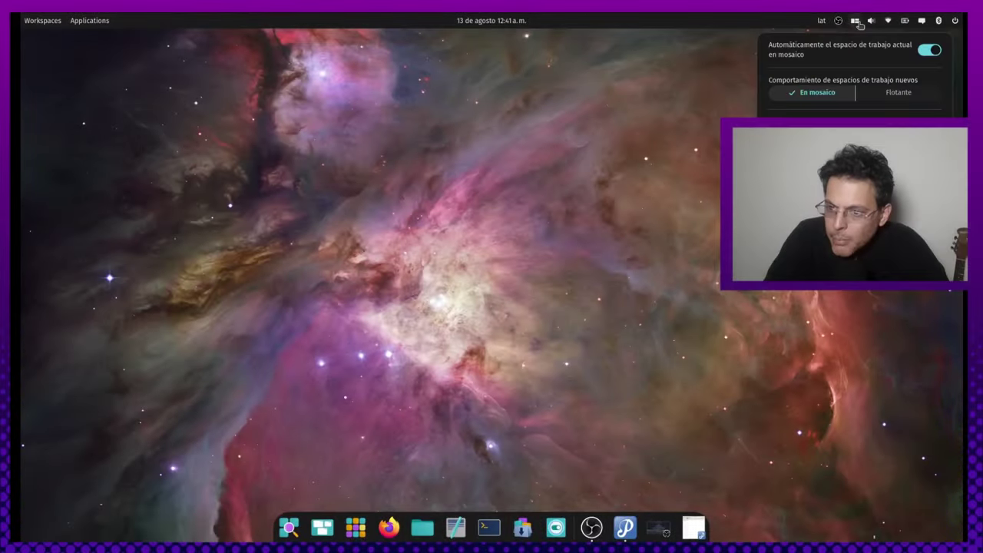
left_click(924, 55)
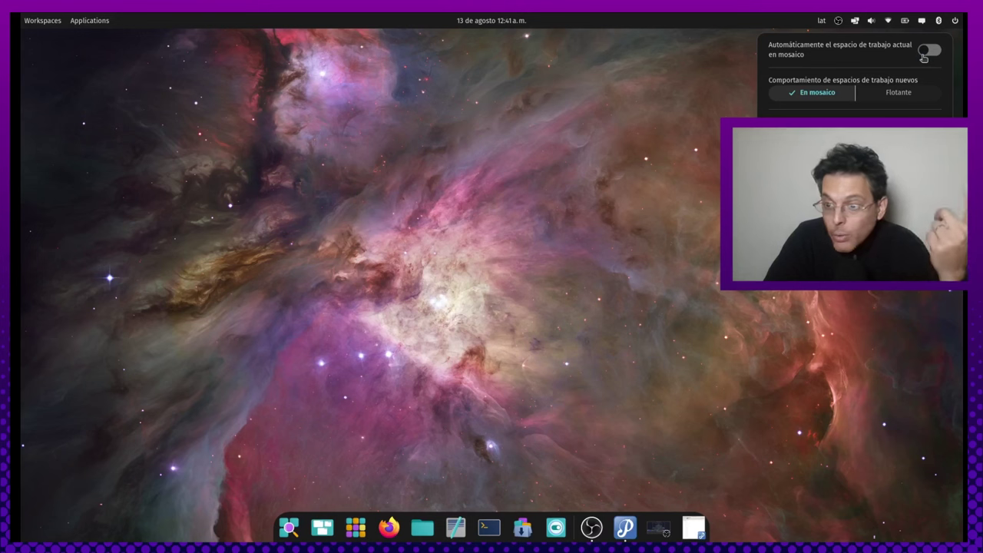
left_click(911, 92)
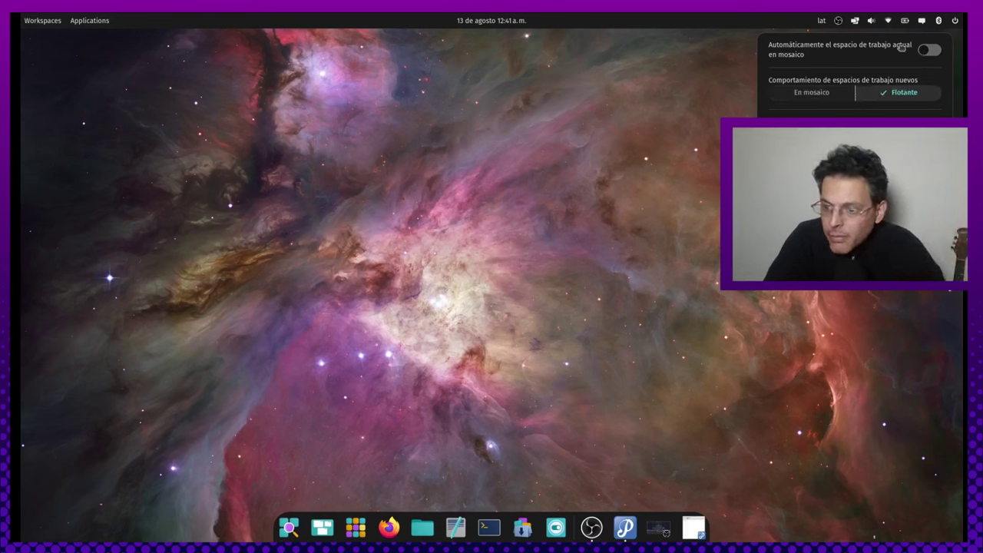
left_click(749, 100)
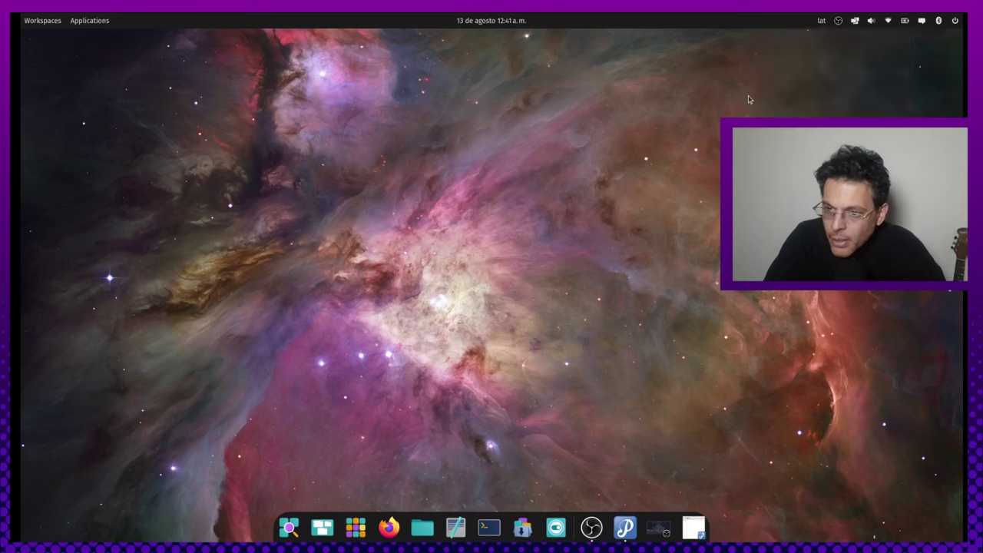
Open the file manager and a terminal as floating windows, with the file manager brought to the front
left_click(416, 534)
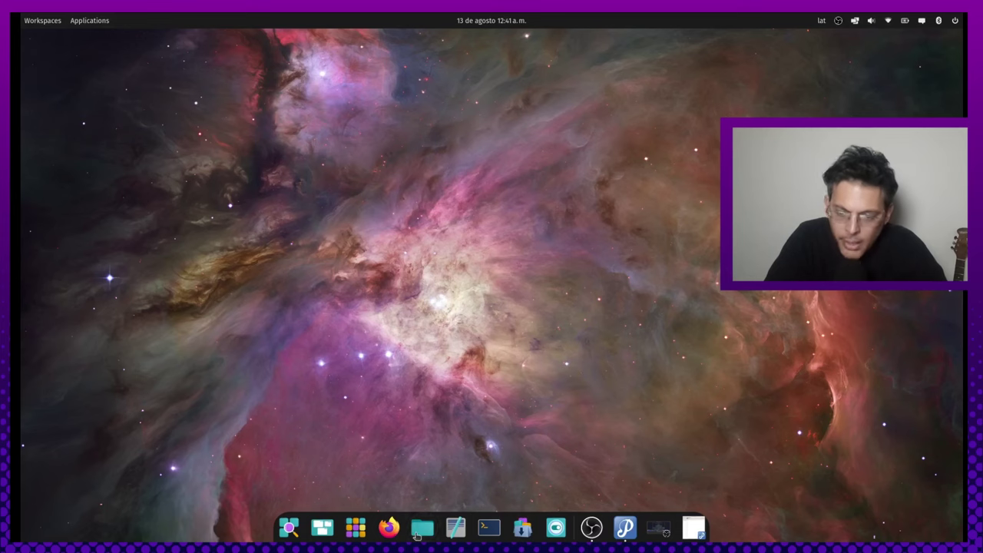
left_click(497, 535)
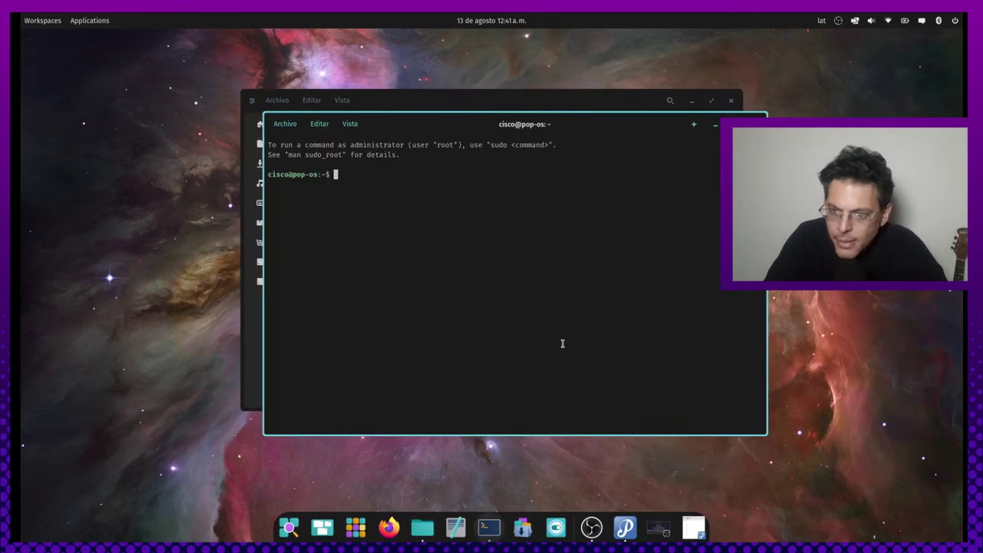
key("alt+Tab")
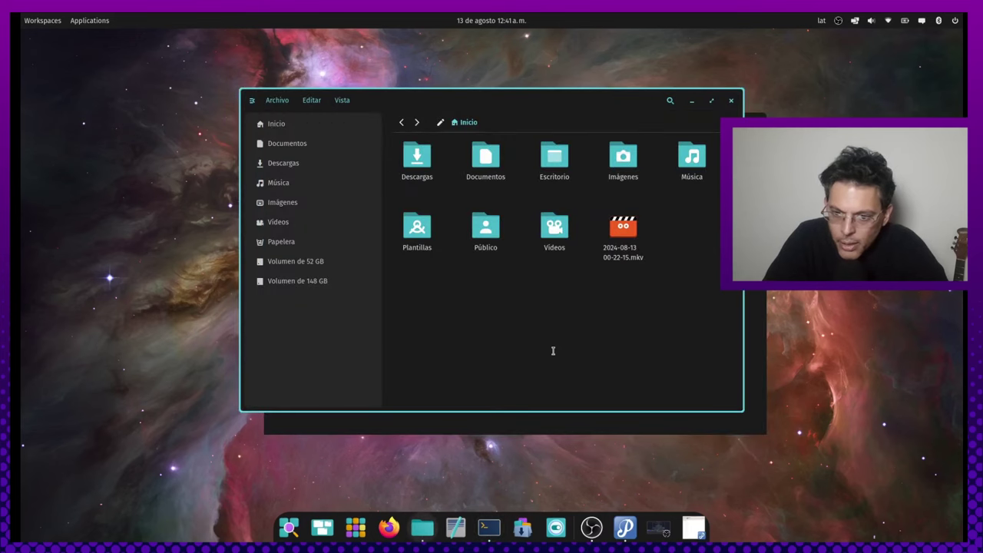
Show and dismiss the launcher several times over the open windows to check how quickly it responds
key("super")
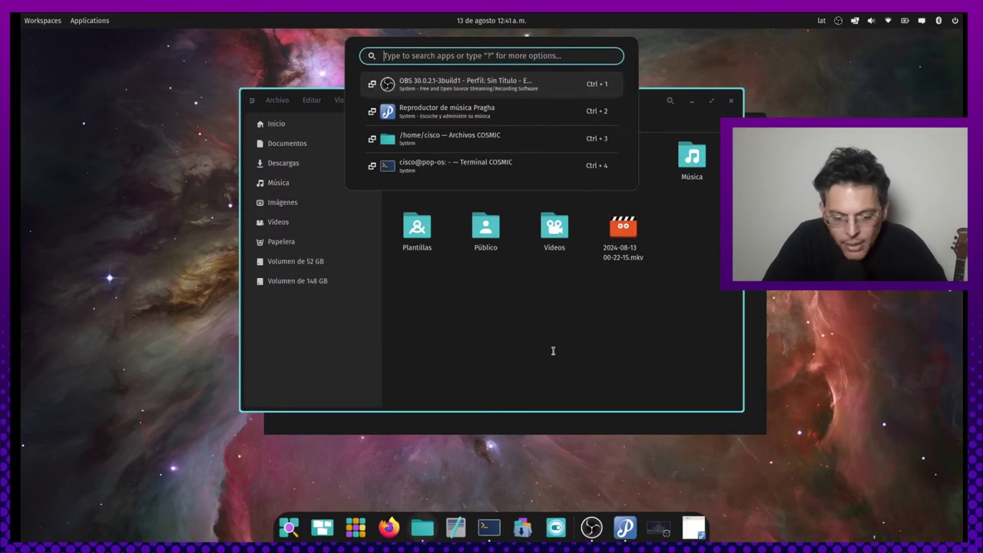
key("Escape")
key("super")
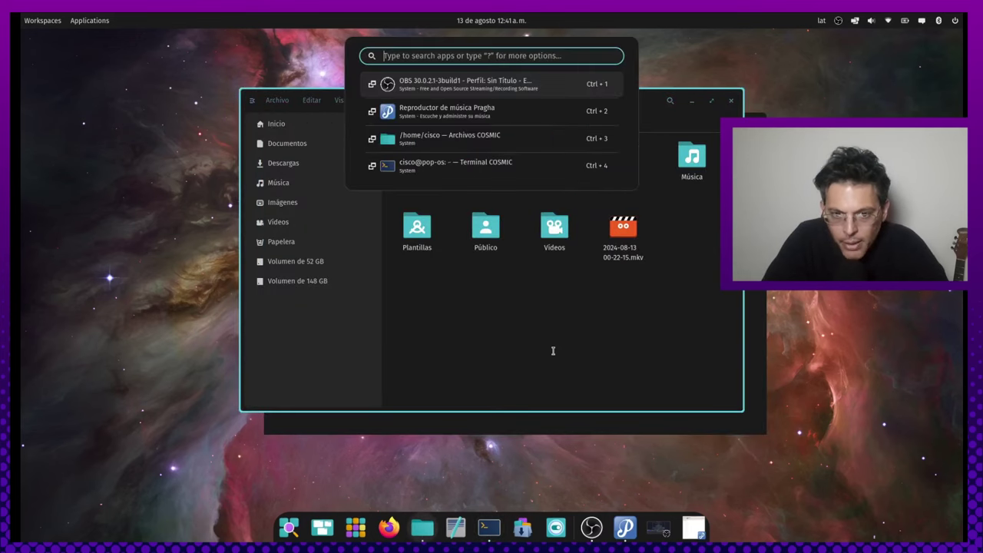
key("Escape")
key("super")
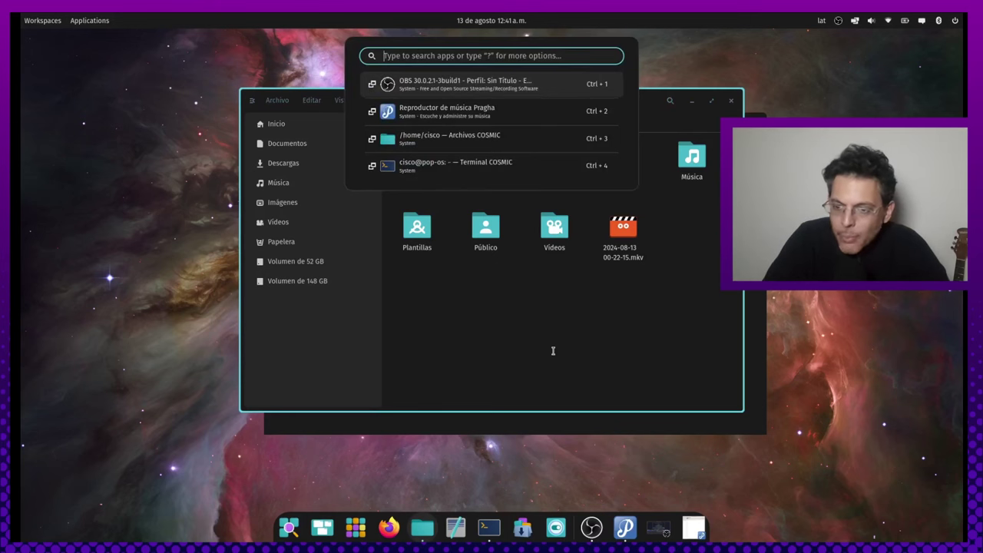
key("Escape")
key("super")
key("Escape")
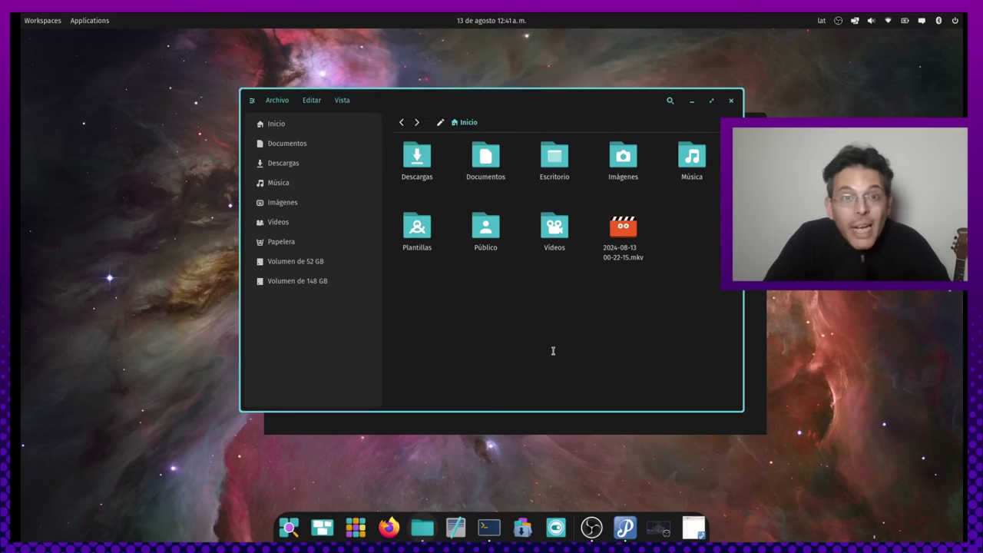
key("super")
key("Escape")
Search the launcher for "fire", clear the search text and dismiss the launcher
key("super")
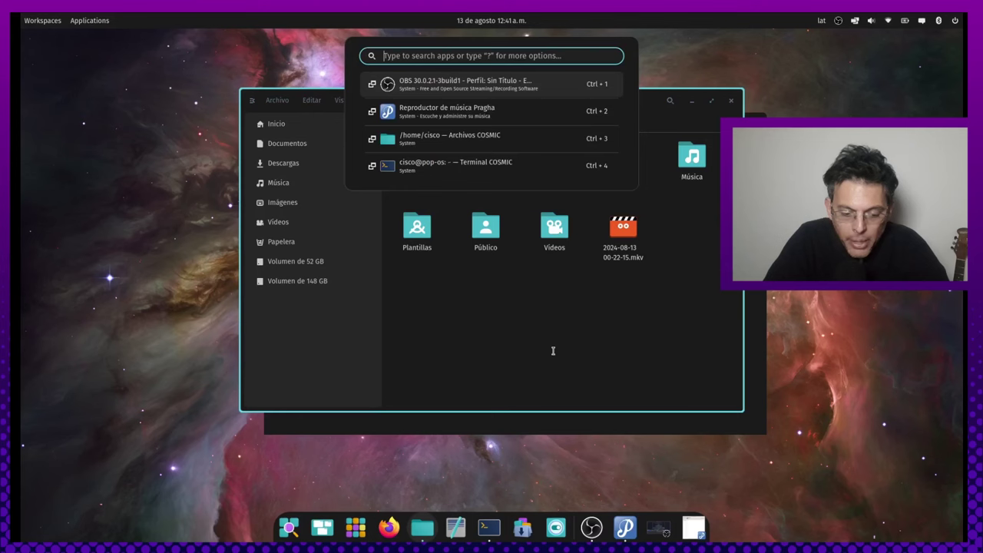
type("fire")
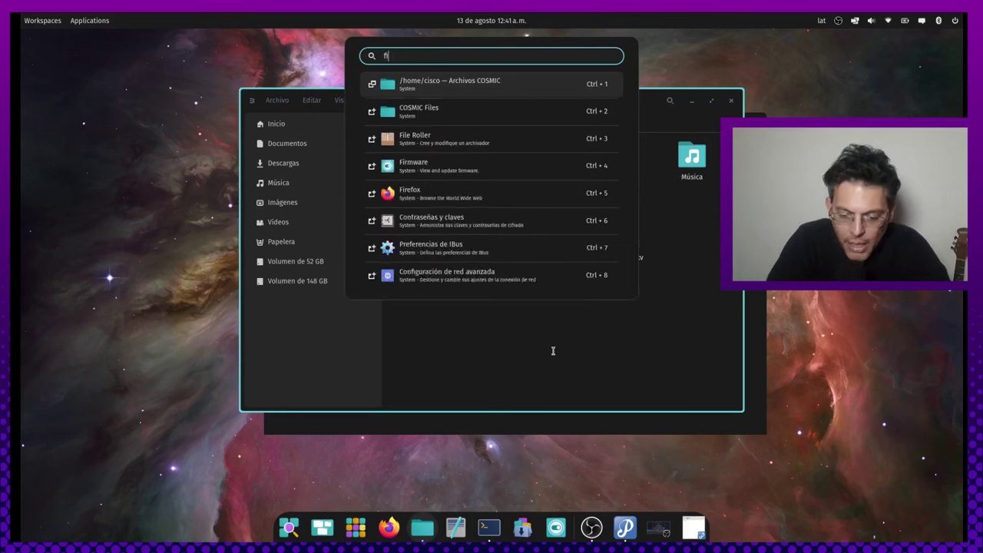
key("BackSpace")
key("BackSpace")
type("re")
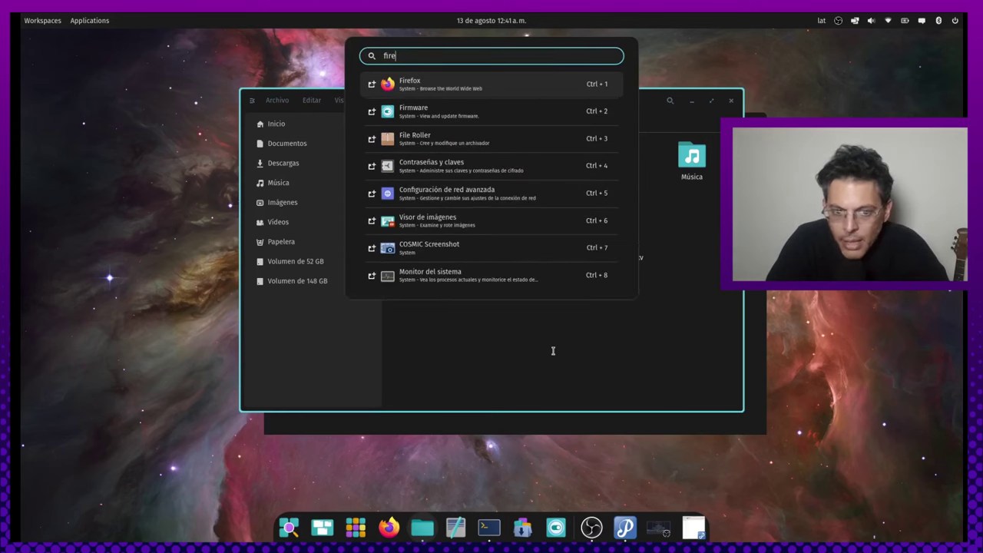
key("BackSpace")
key("BackSpace")
key("BackSpace")
key("BackSpace")
key("Escape")
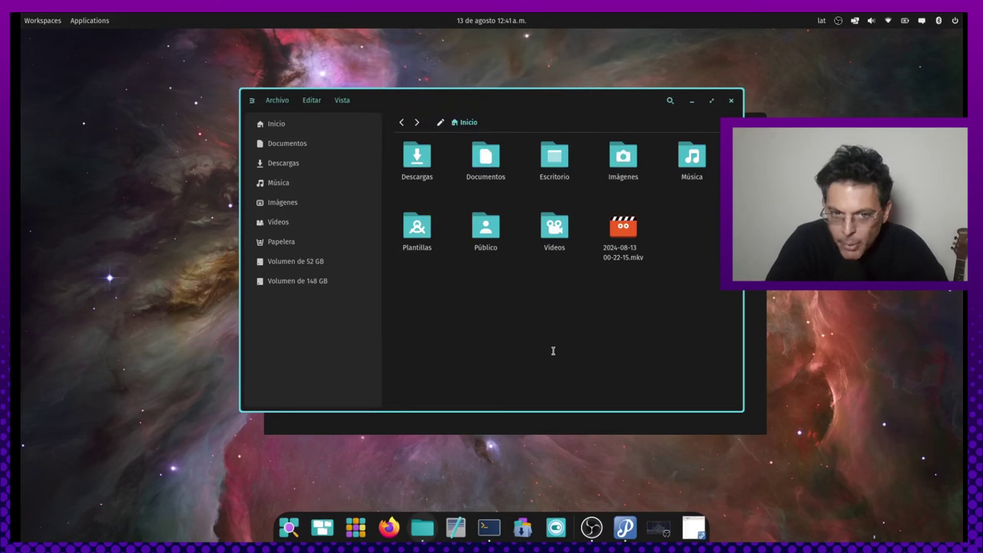
Move back and forth through the launcher's list of open windows and switch to the Archivos COSMIC window
key("super")
key("Down")
key("Down")
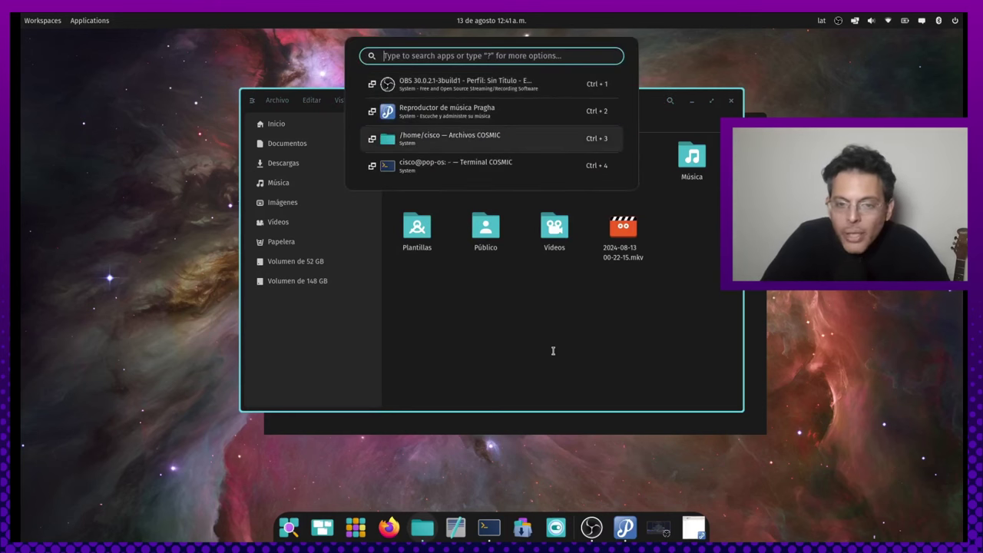
key("Up")
key("Up")
key("Down")
key("Down")
key("Up")
key("Up")
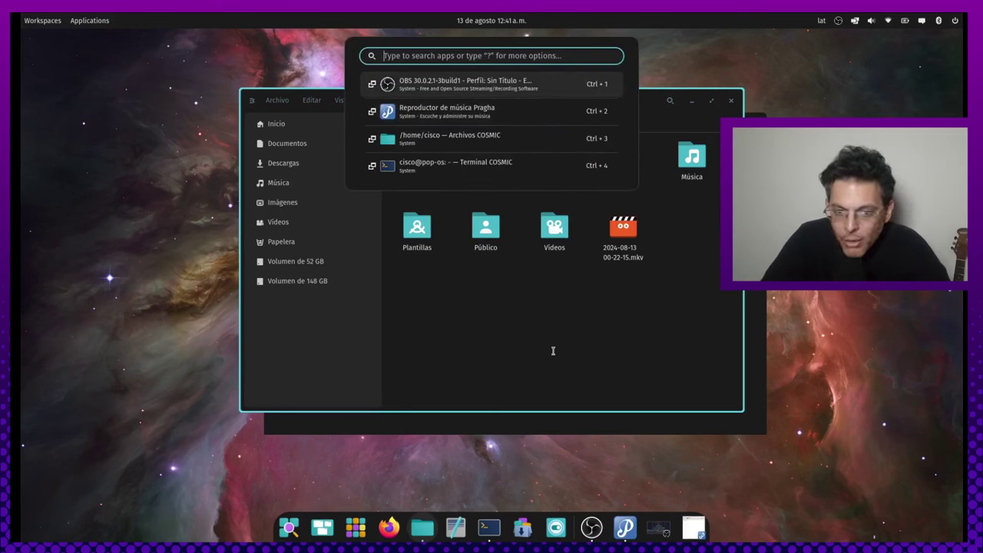
key("Down")
key("Up")
key("Down")
key("Down")
key("Down")
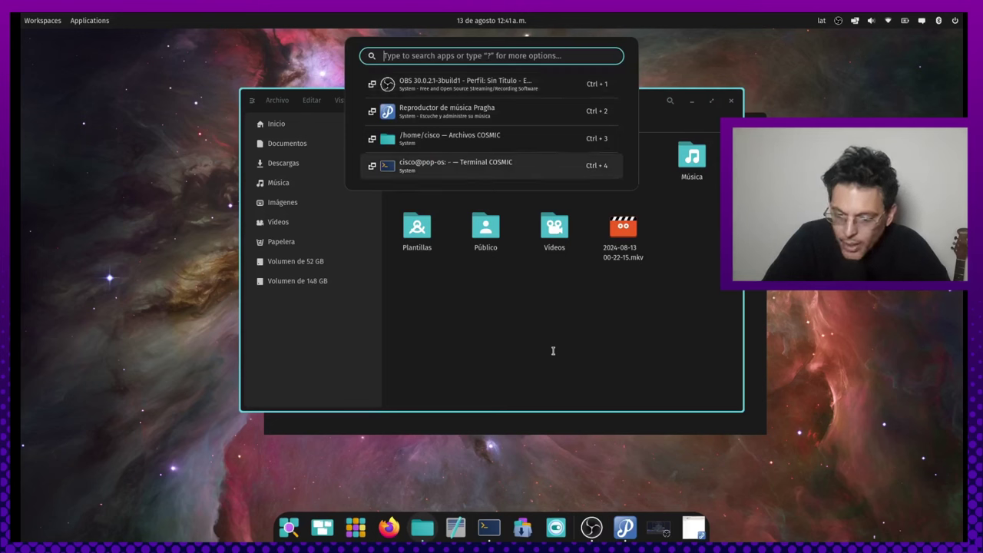
key("Up")
key("Up")
key("Up")
key("Down")
key("Down")
key("Down")
key("Up")
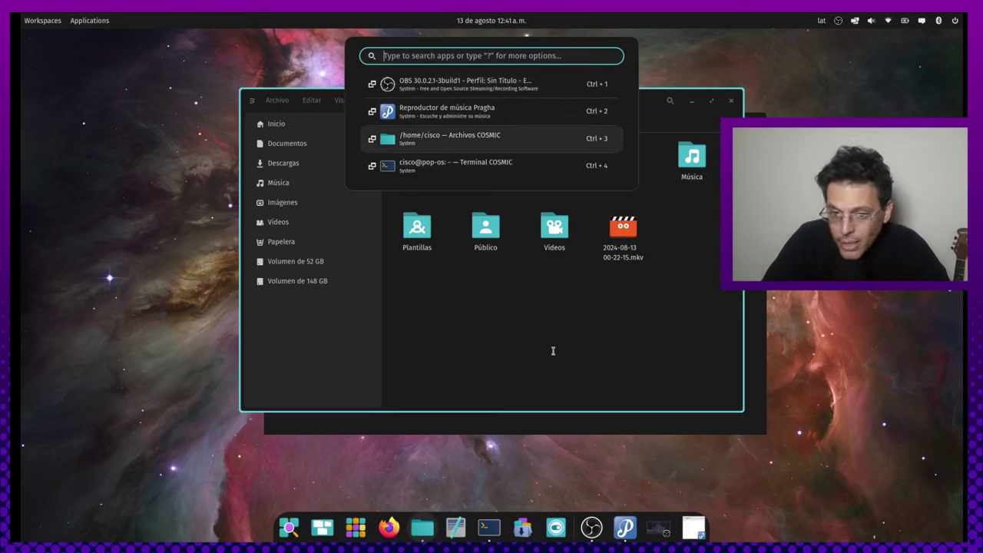
key("Up")
key("Up")
key("Down")
key("Down")
key("Down")
key("Down")
key("Up")
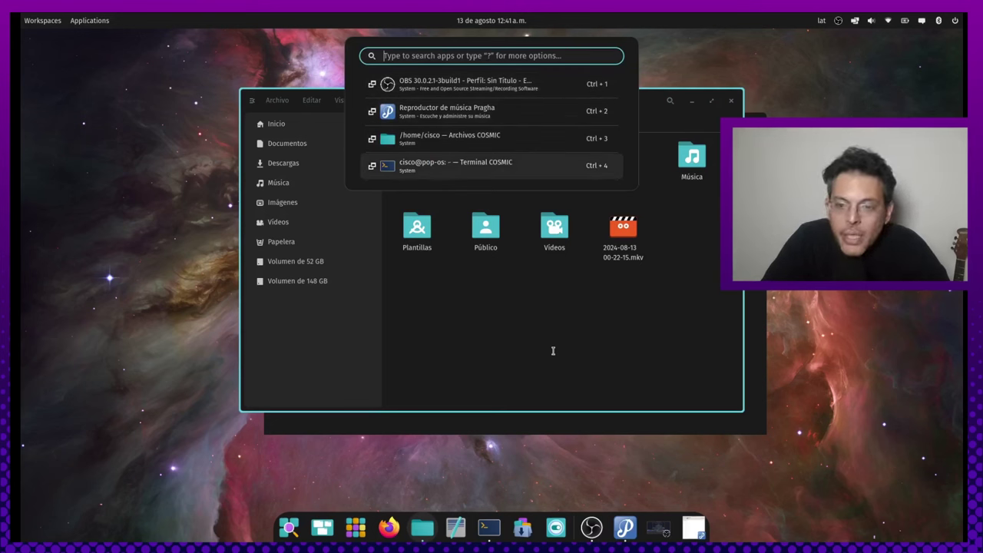
key("Up")
key("Up")
key("Up")
key("Down")
key("Up")
key("Up")
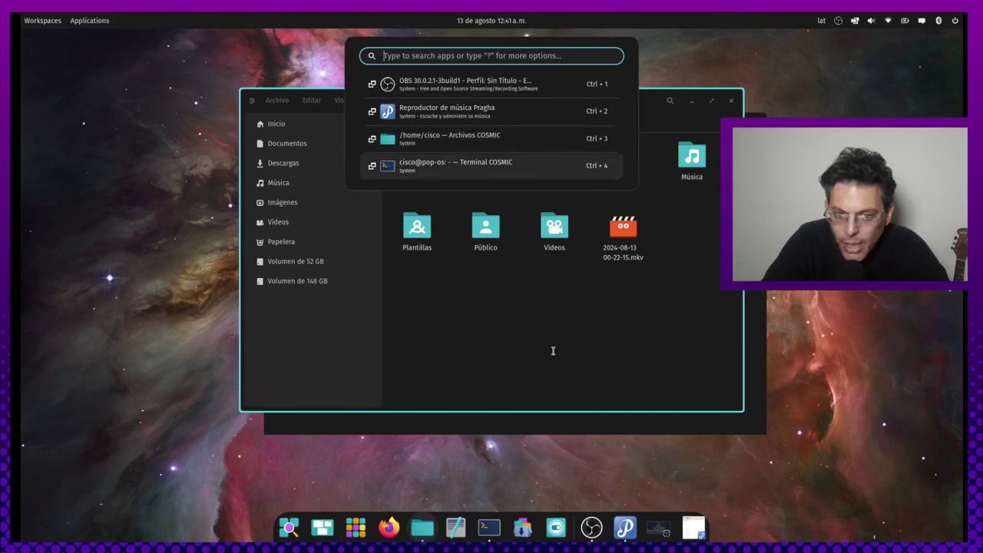
key("Down")
key("Up")
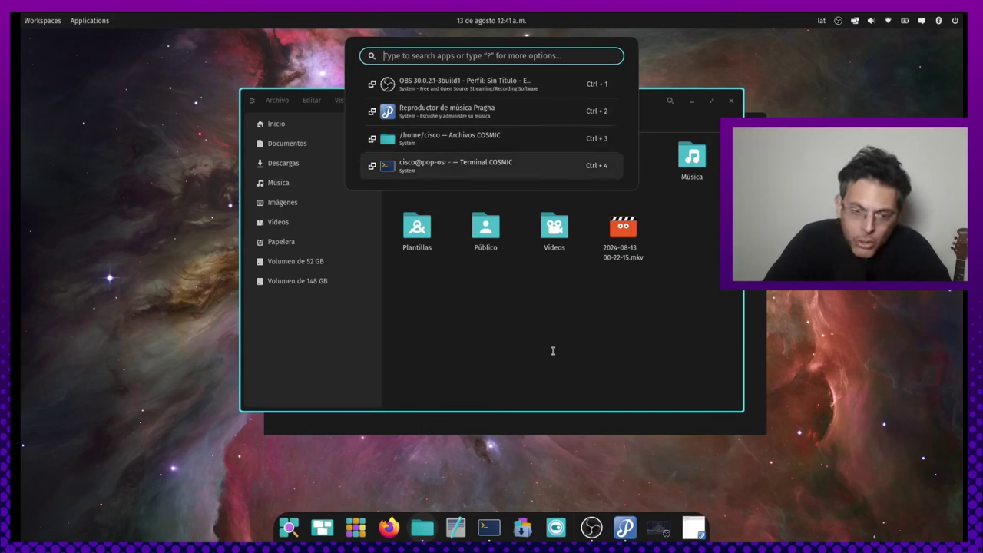
key("Up")
key("Return")
Switch to the Pragha music player through the launcher and quit it with its Salir command
key("super")
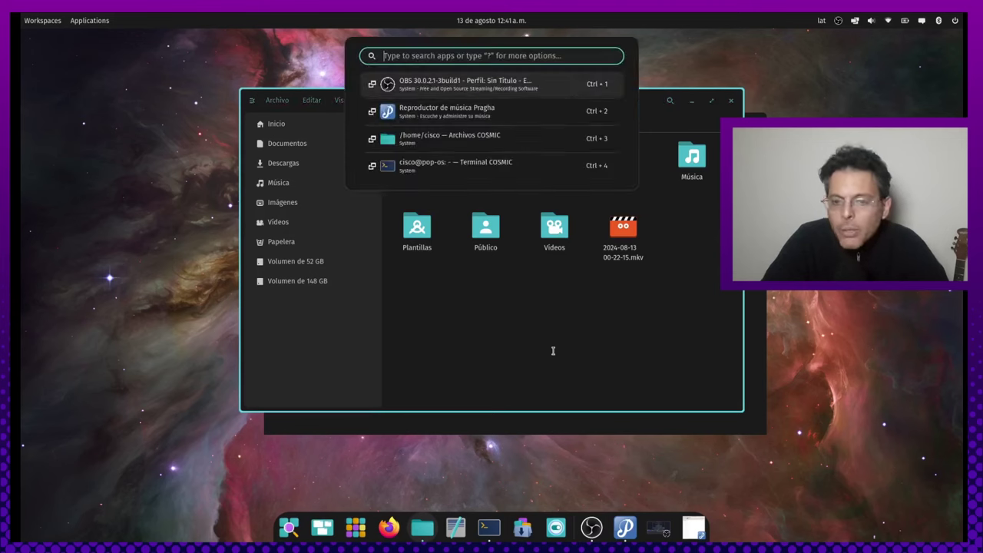
key("Down")
key("Down")
key("Up")
key("Return")
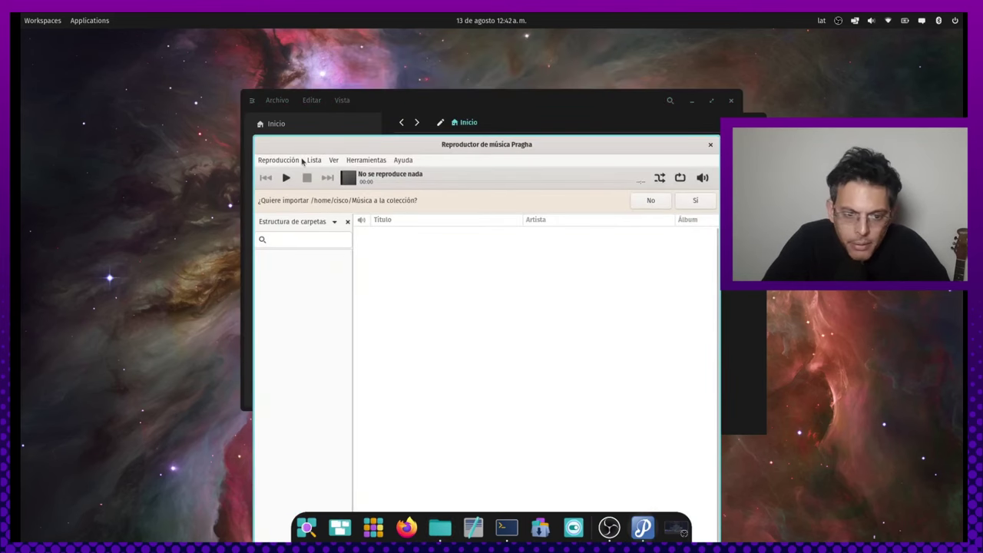
left_click(292, 161)
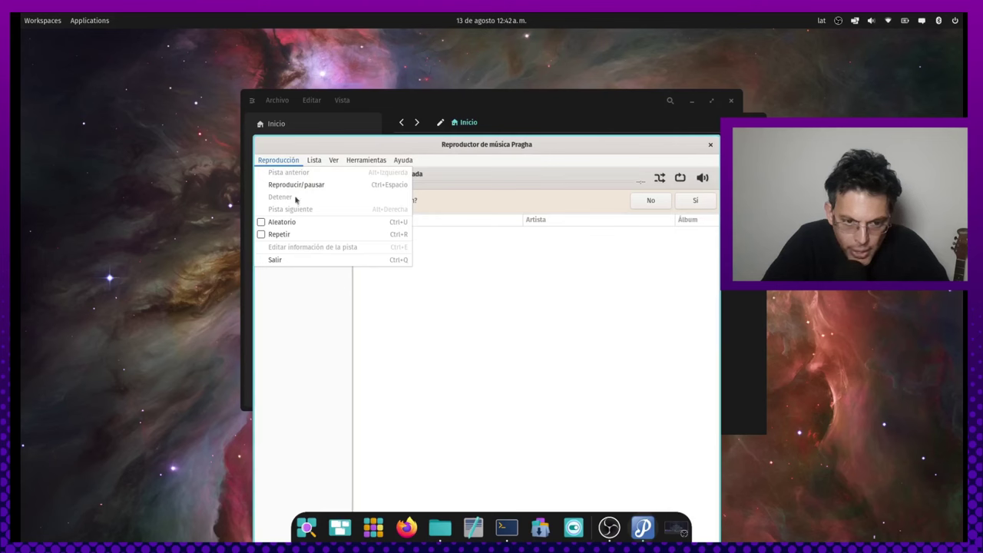
left_click(291, 260)
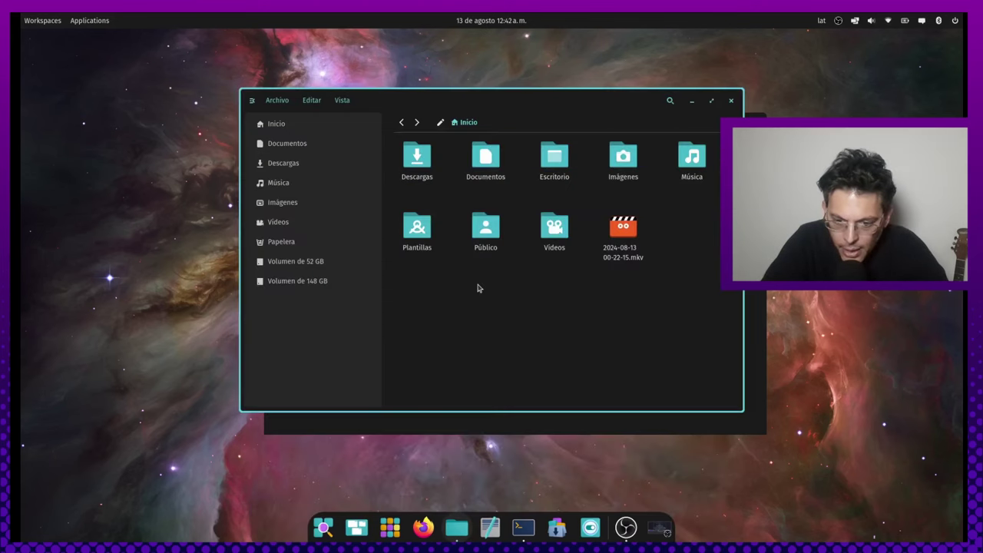
Check the launcher's list of open windows and switch to the Terminal COSMIC window
key("super")
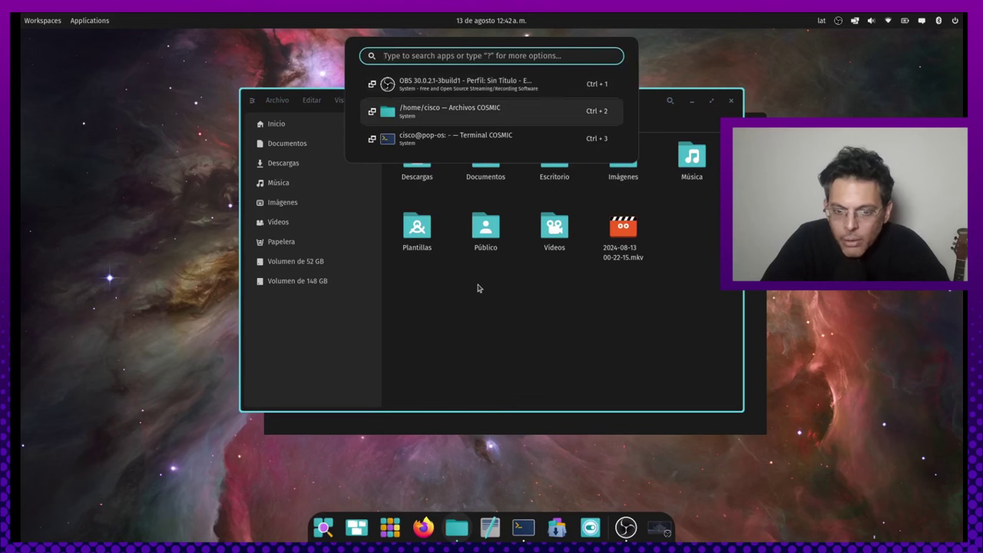
key("super")
key("super")
key("Down")
key("Down")
key("Return")
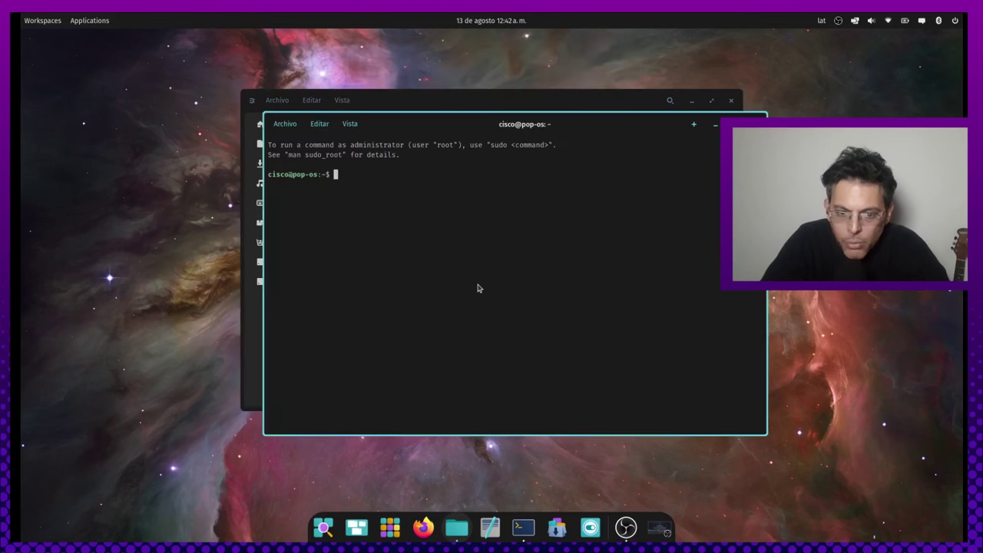
Move back and forth through the launcher's list of open windows and switch to the file manager window for /home
key("super")
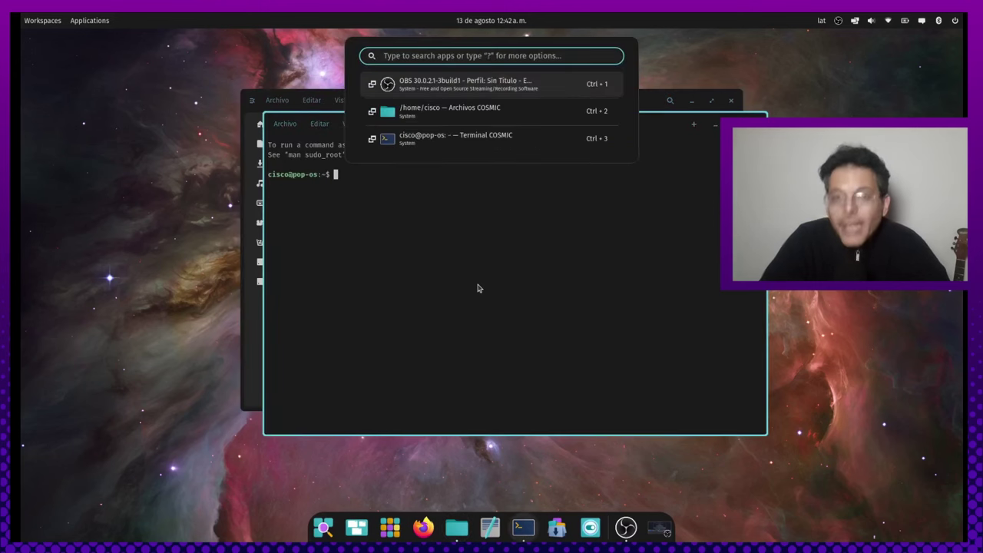
key("Down")
key("Down")
key("Up")
key("Up")
key("Down")
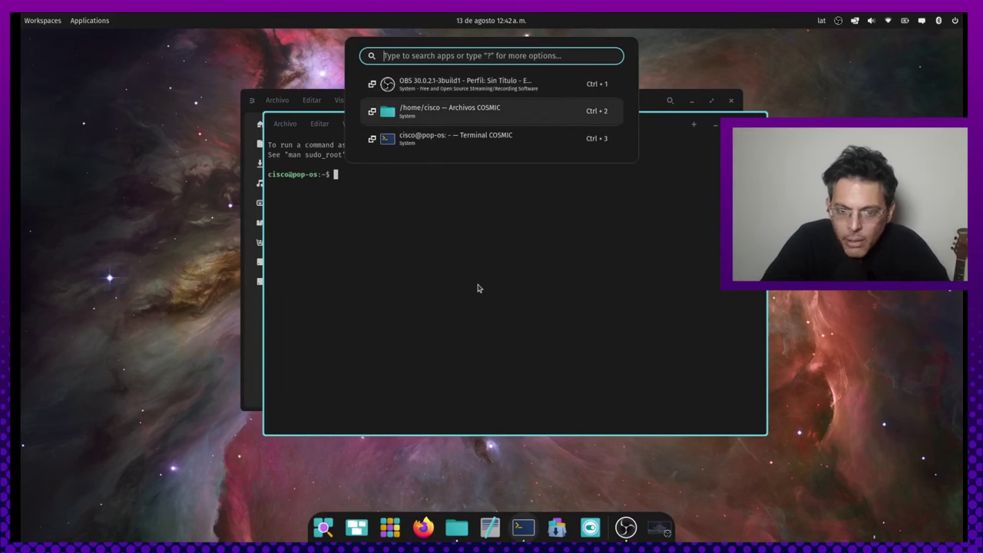
key("Return")
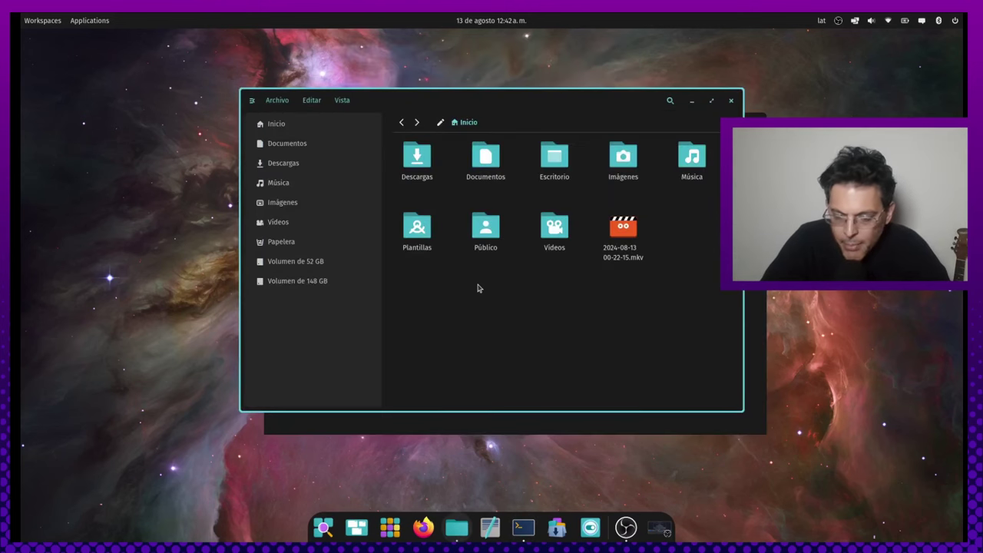
Cycle through the open windows with the window switcher and bring the Terminal COSMIC window to the front
key("alt+Tab")
key("alt+Tab")
key("alt+Tab")
key("alt+Tab")
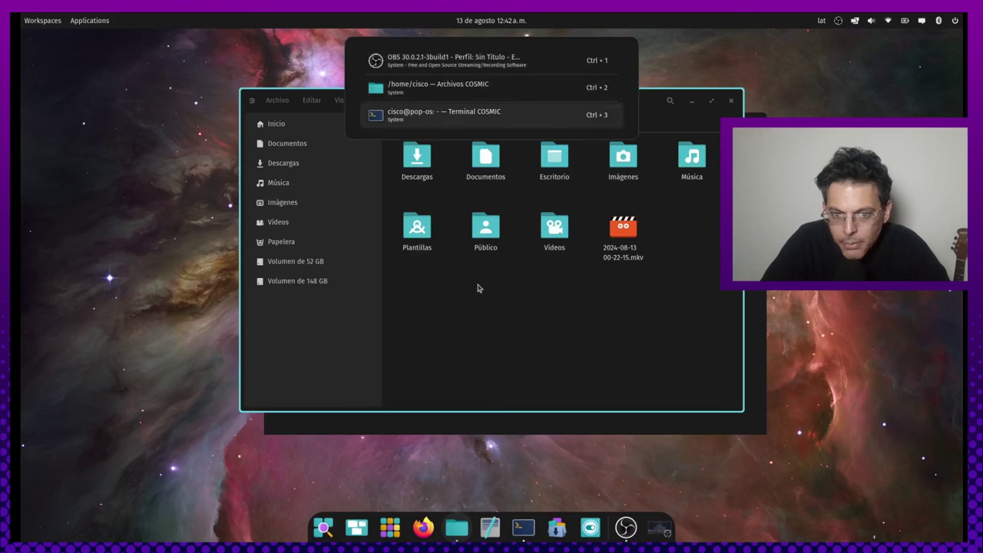
key("alt+Tab")
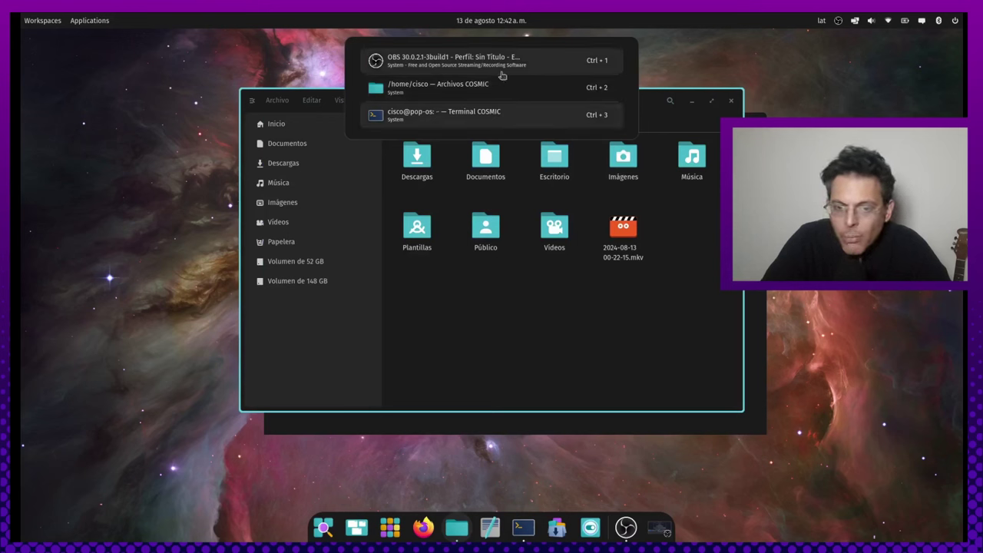
key("alt+Tab")
key("alt+Tab")
key("alt+Tab")
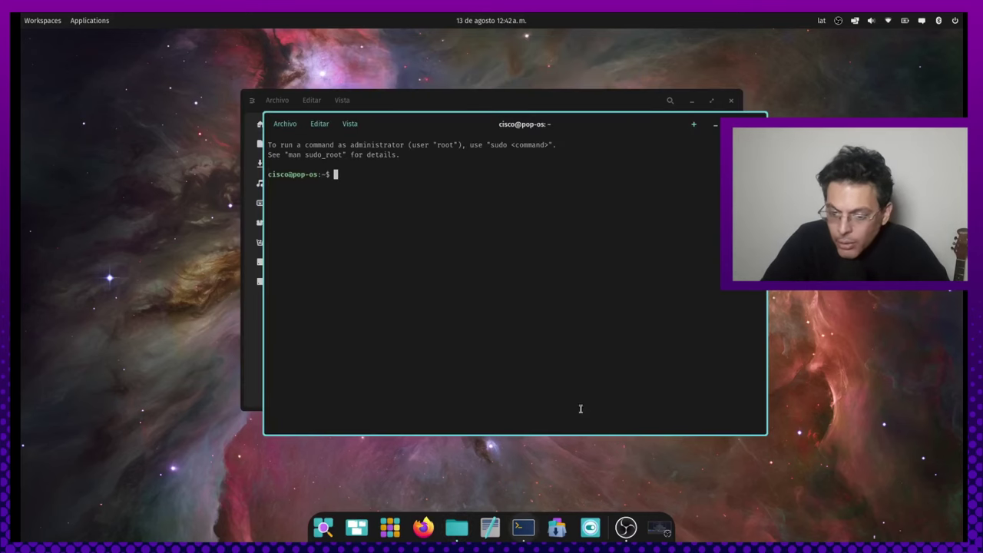
Dismiss the launcher, then snap the floating terminal window between the right and left halves of the screen
key("super")
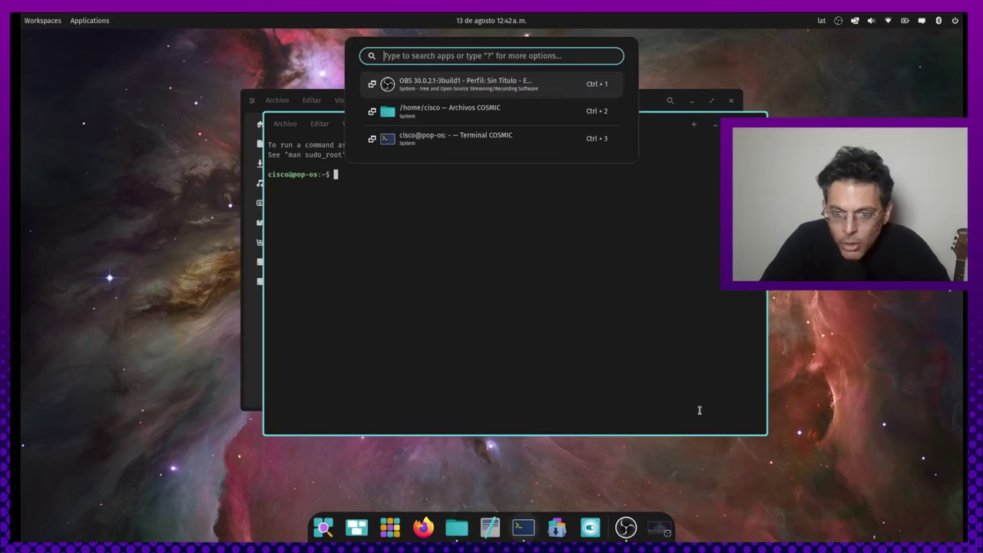
key("Escape")
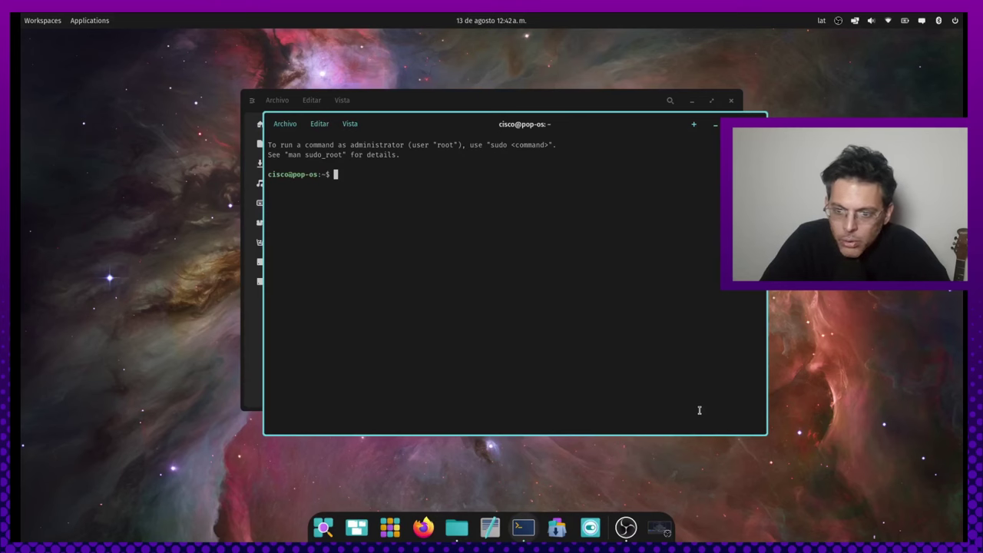
key("super+Right")
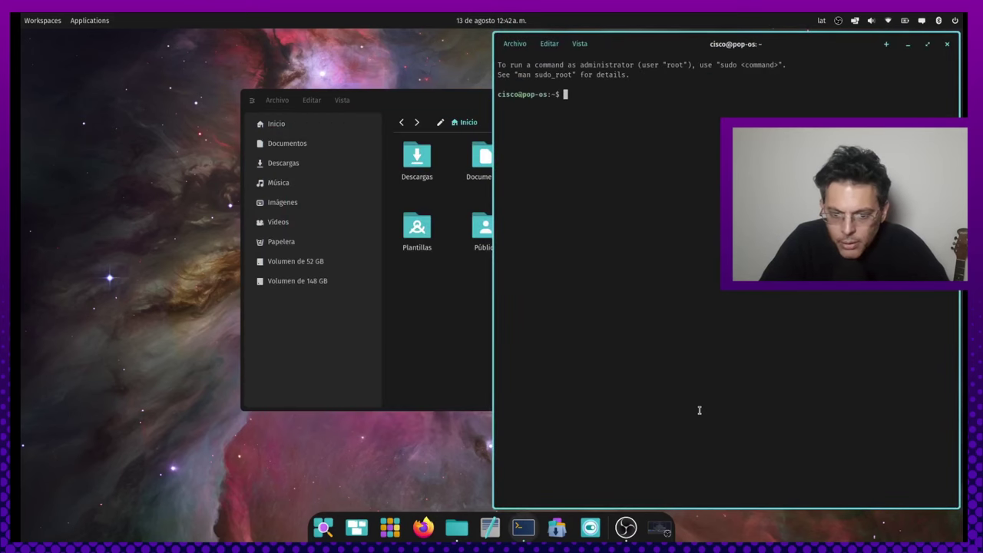
type(";5")
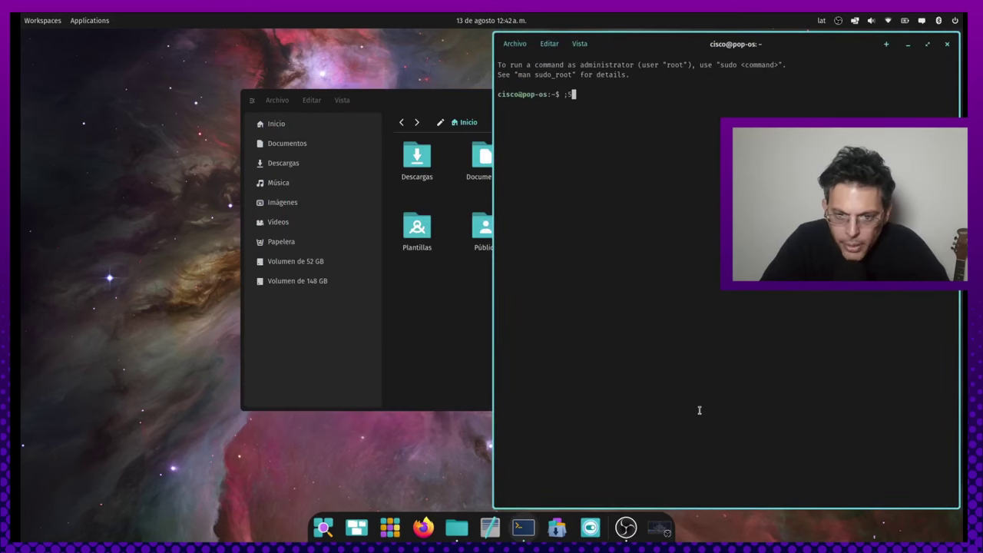
key("super+Left")
key("super+Left")
key("super+Right")
key("super+Right")
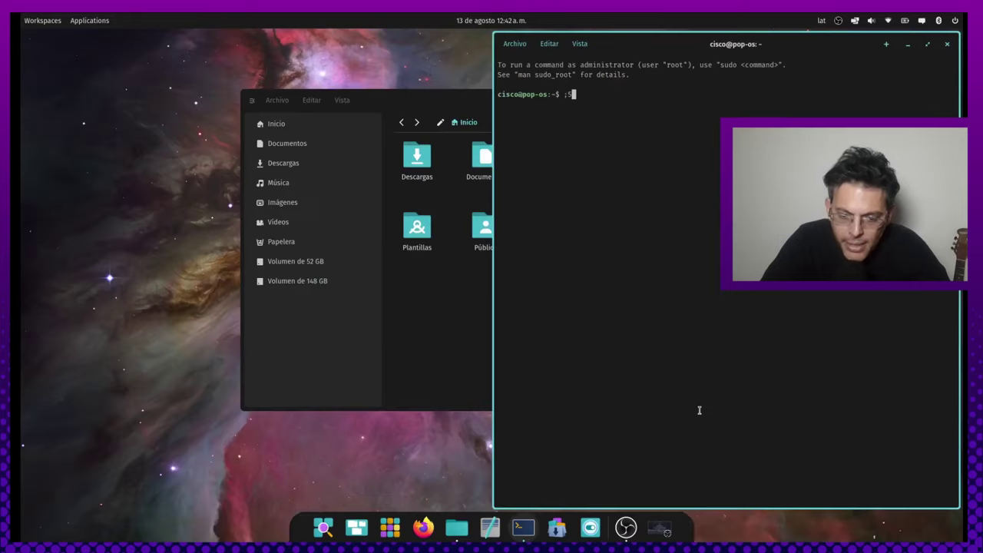
Snap the terminal window around the upper, side and lower areas of the screen, ending on the lower half
key("super+Up")
key("super+Left")
key("super+Up")
key("super+Right")
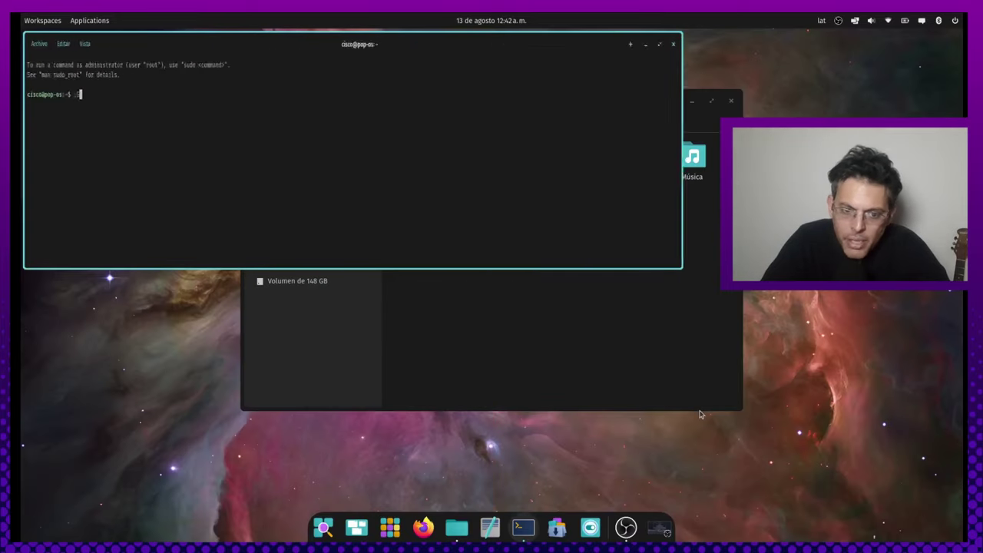
key("super+Right")
key("super+Down")
key("super+Down")
key("super+Left")
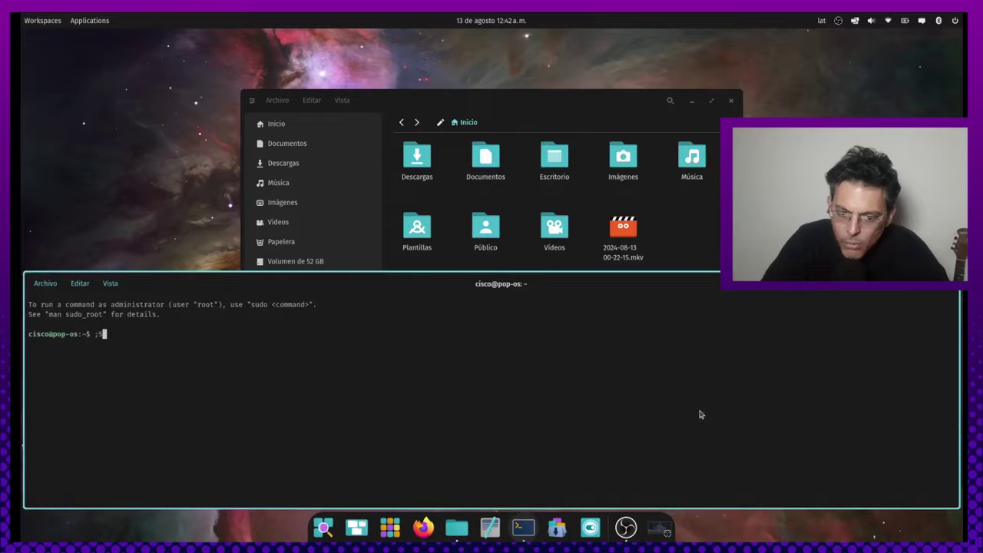
Move the terminal window through the vertical snap positions and return it to its floating size
key("super+Up")
key("super+Up")
key("super+Down")
key("super+Down")
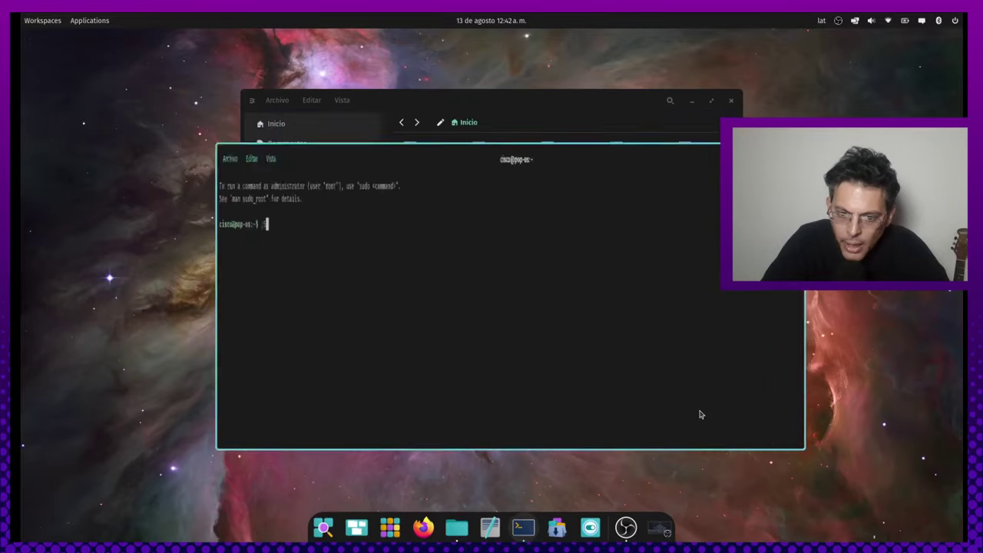
key("super+Up")
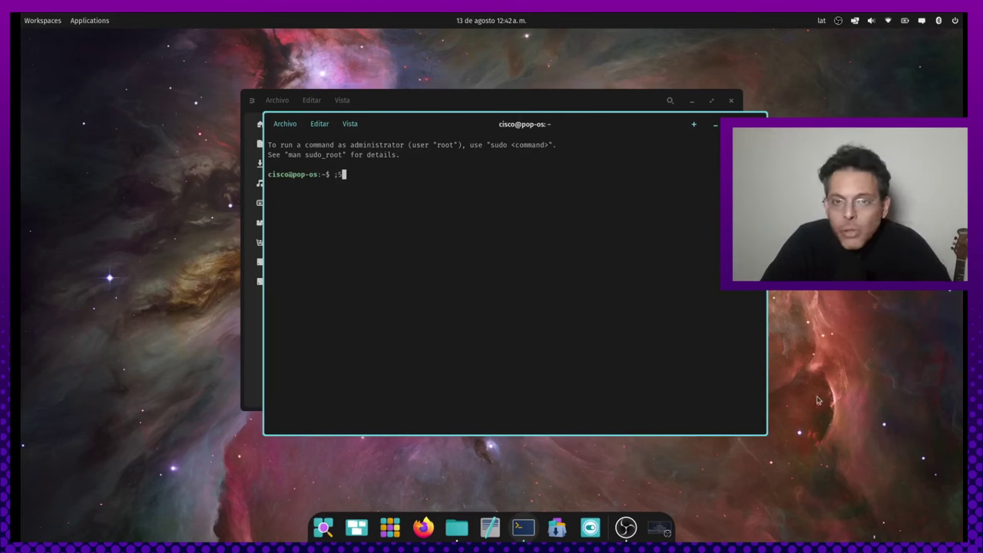
Turn on automatic tiling for the current workspace, try En mosaico for new workspaces and set them back to Flotante
left_click(854, 20)
left_click(929, 50)
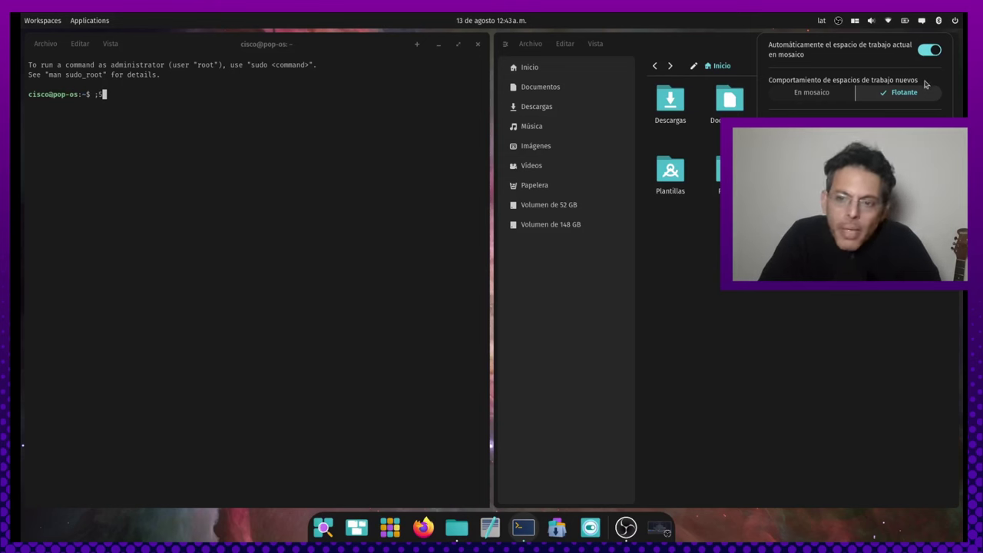
left_click(821, 92)
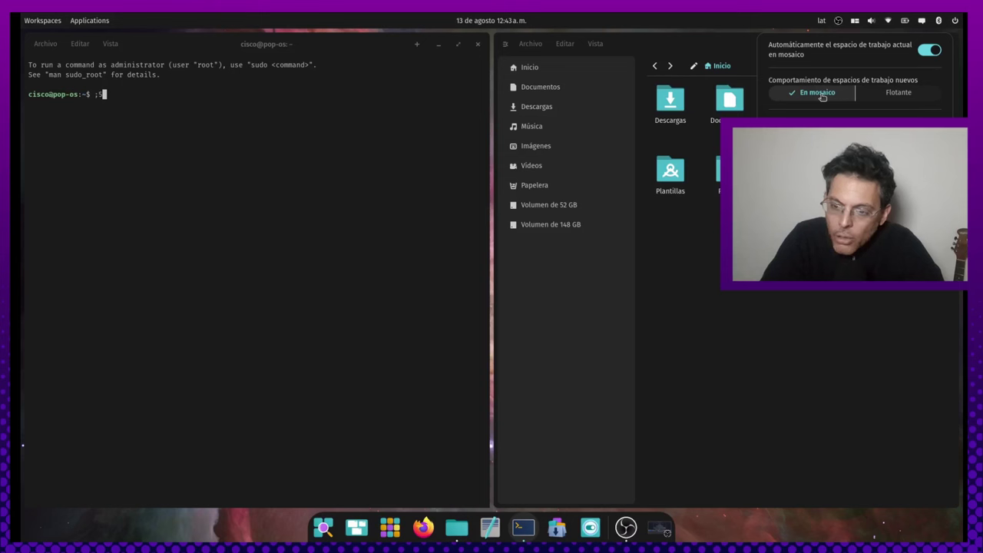
left_click(890, 98)
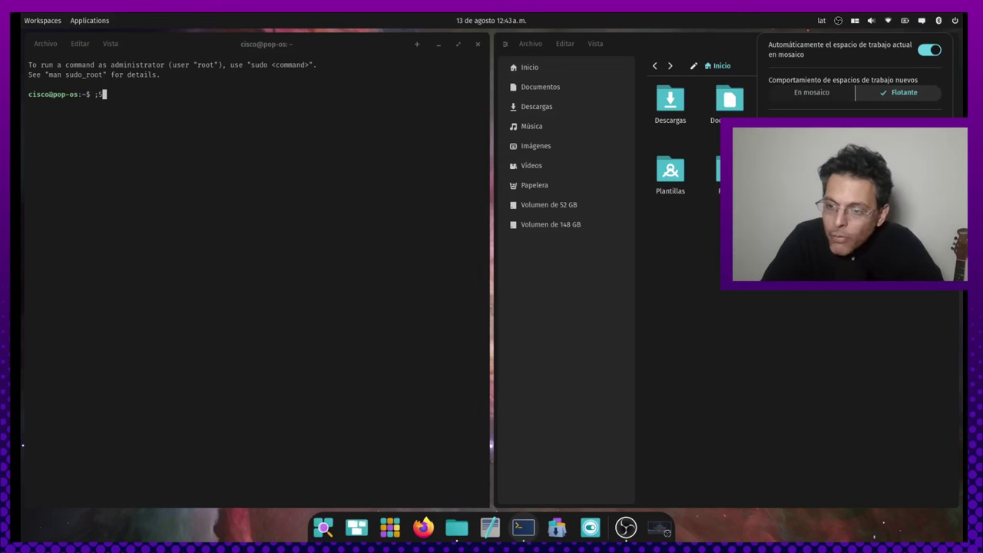
left_click(855, 23)
left_click(414, 312)
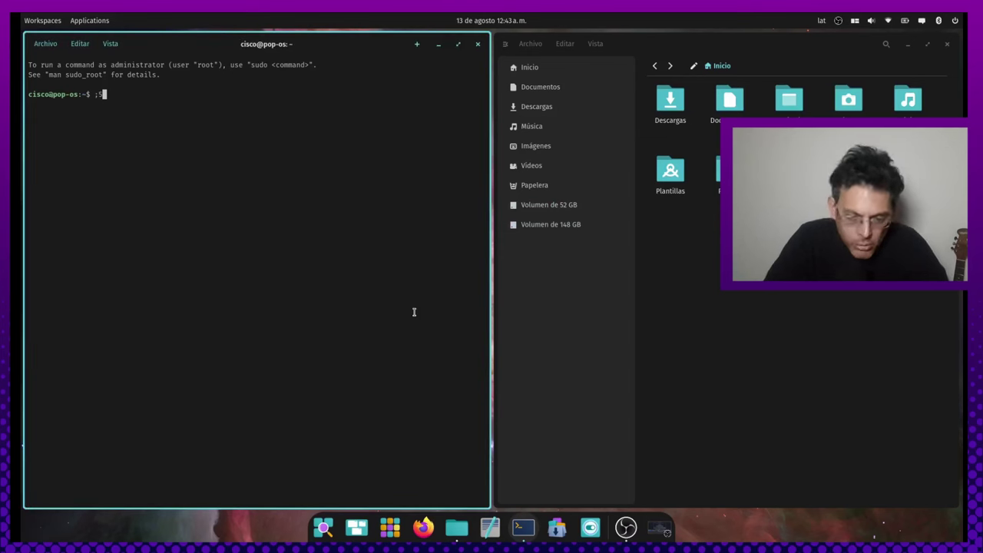
Dismiss the launcher and shift the focus from the terminal tile to the Archivos COSMIC tile
key("super")
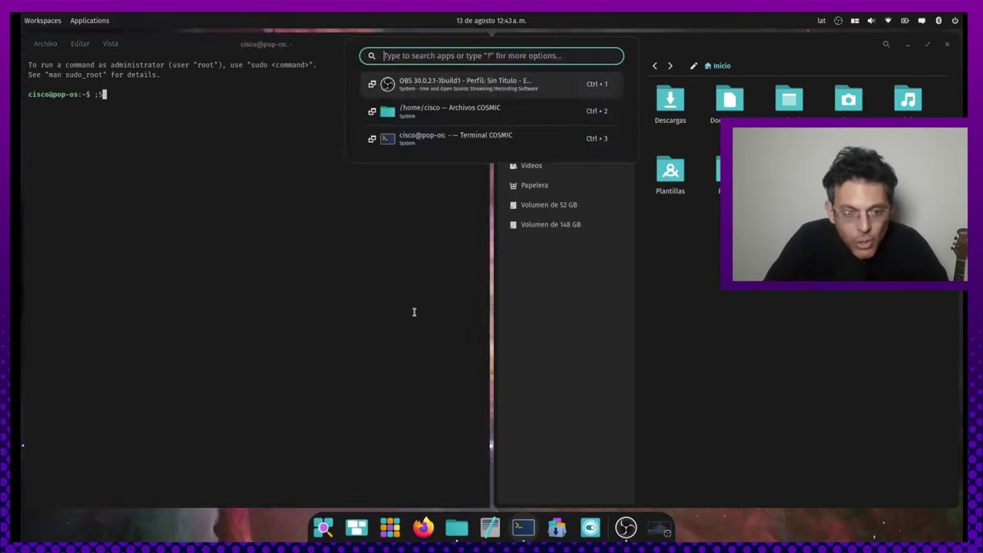
key("Escape")
key("super+Right")
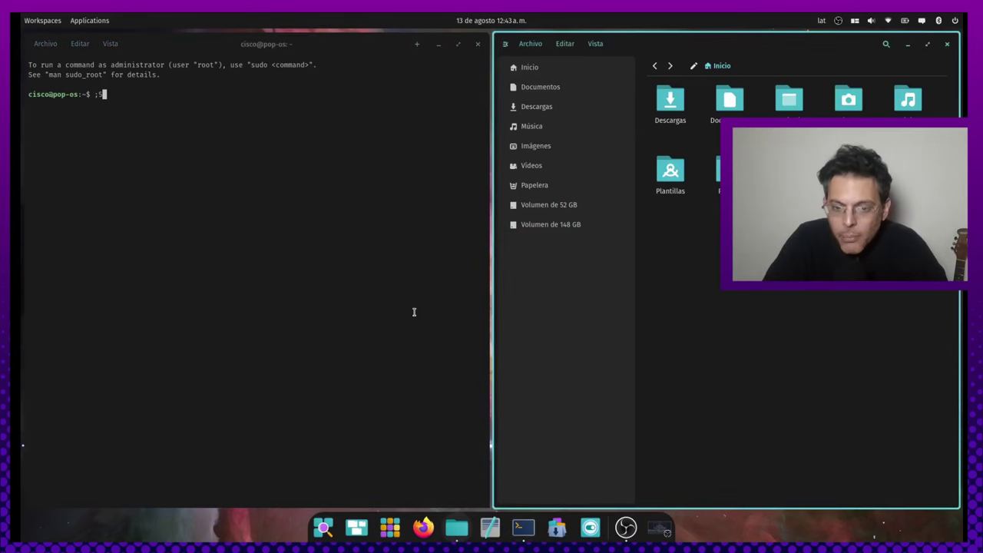
Open a second COSMIC Terminal window from the app library and dismiss the launcher
key("super+a")
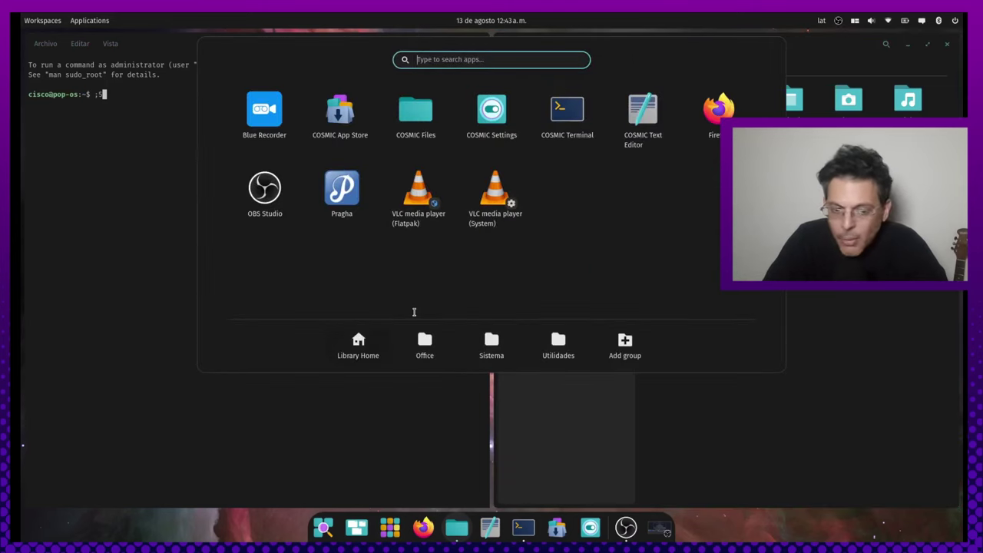
left_click(558, 123)
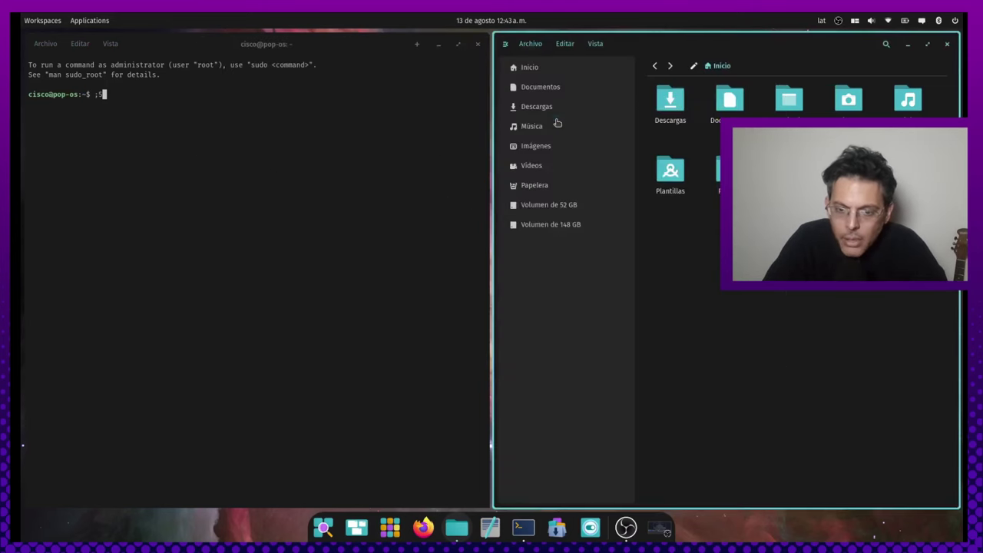
key("super")
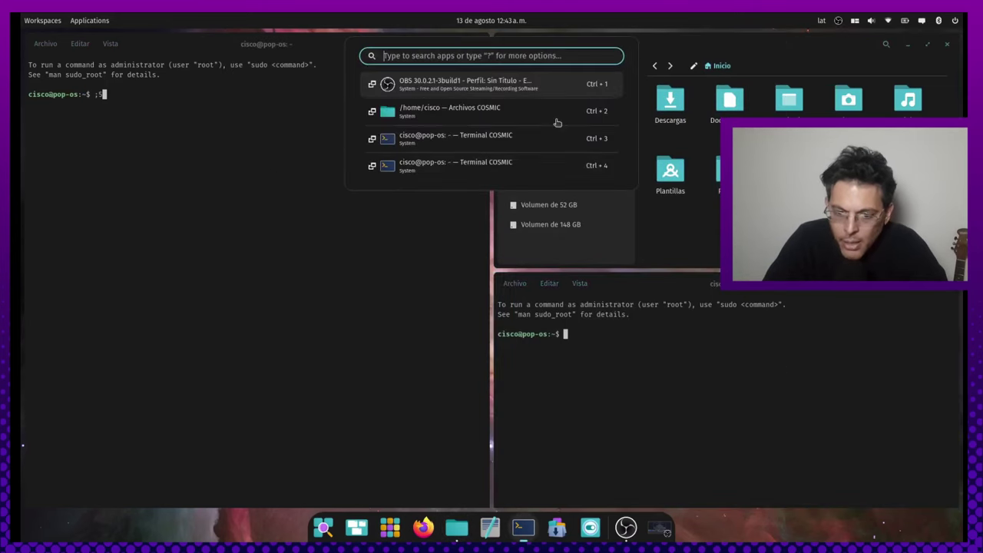
key("Escape")
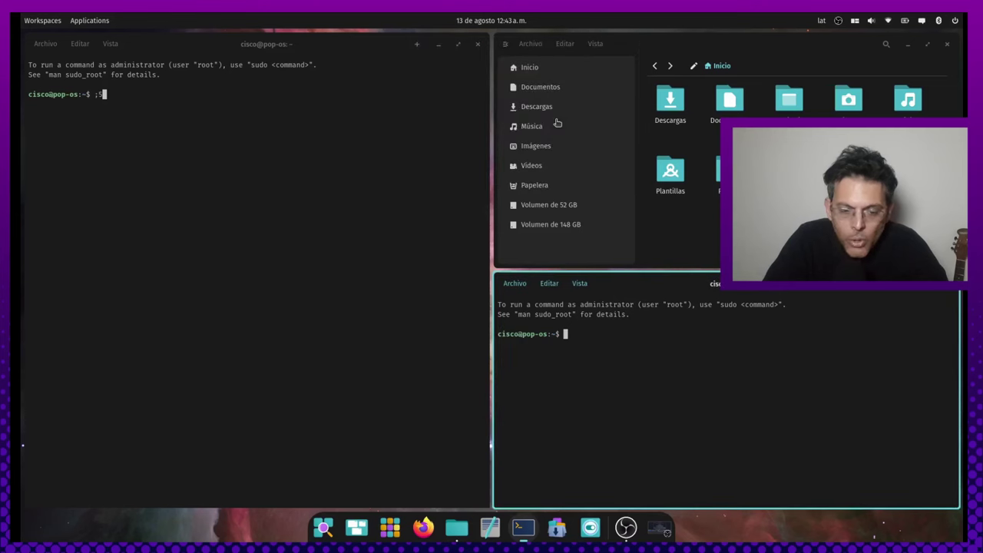
Compare workspaces 1 and 2 in the workspace overview and go to the first terminal window on workspace 1
left_click(43, 20)
left_click(120, 207)
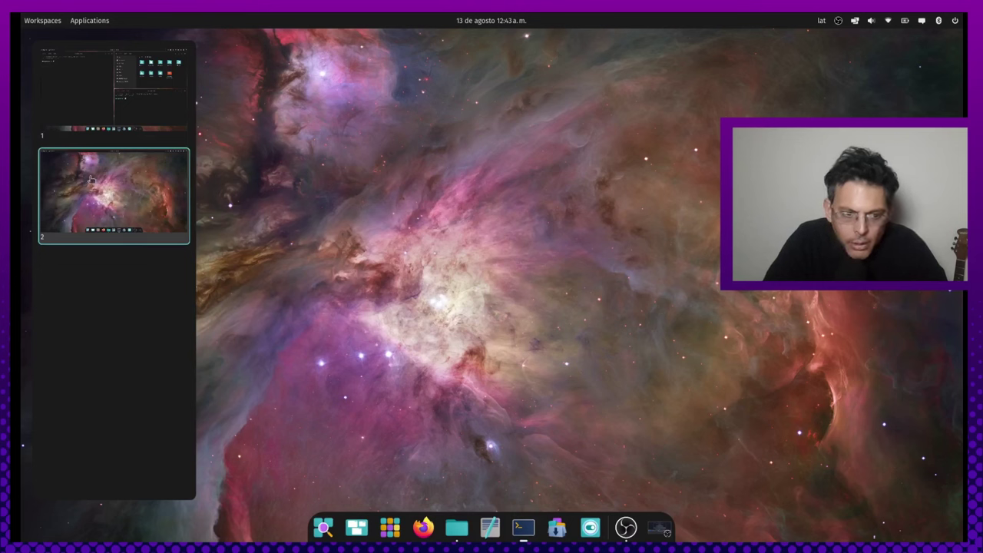
left_click(112, 100)
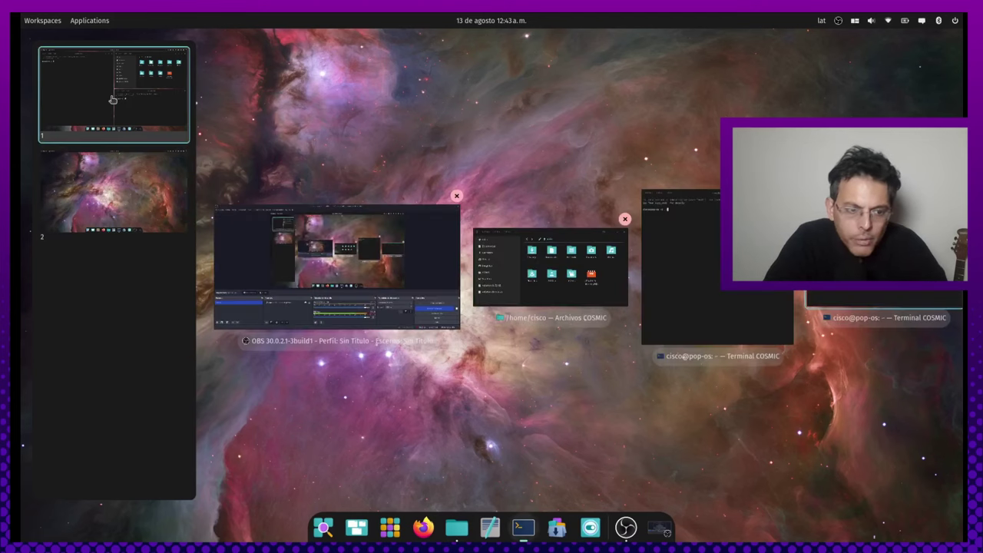
left_click(170, 199)
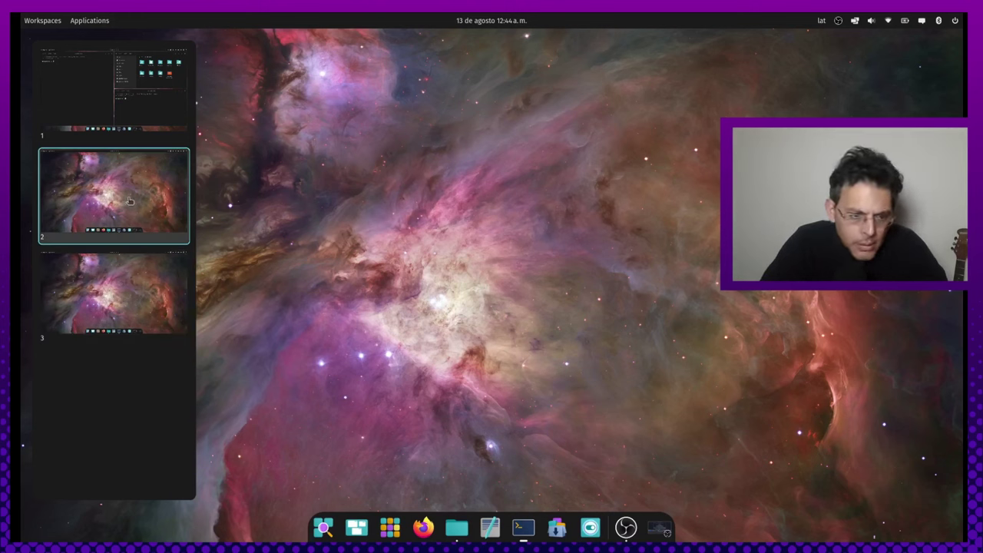
left_click(147, 71)
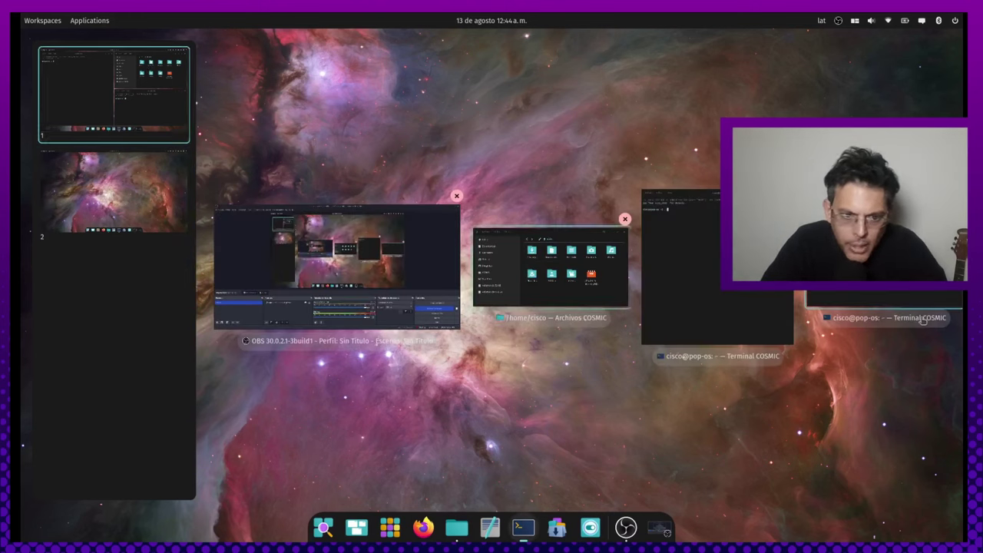
left_click(686, 279)
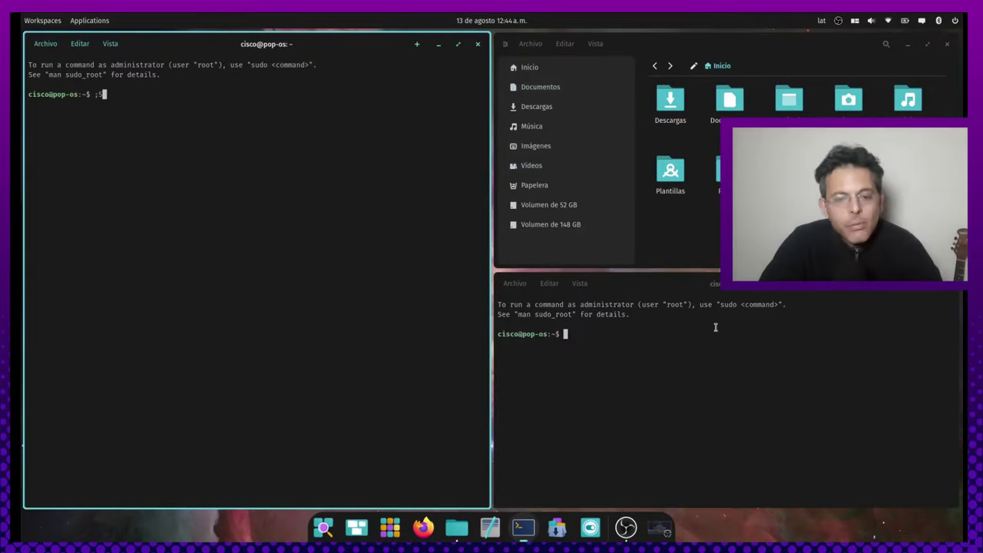
Switch back and forth between workspaces 1 and 2, ending on the empty workspace 2
key("super+ctrl+Down")
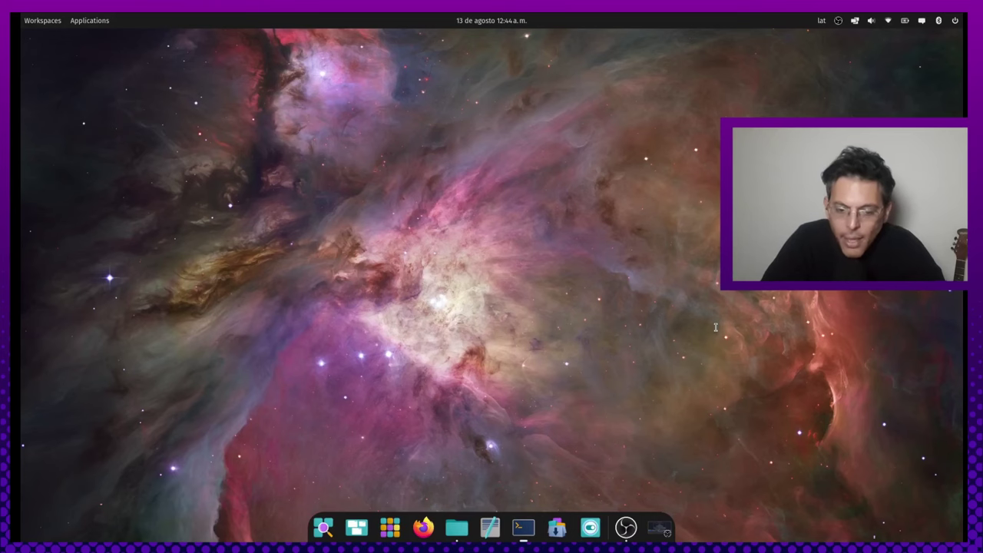
key("super+ctrl+Up")
key("super+ctrl+Down")
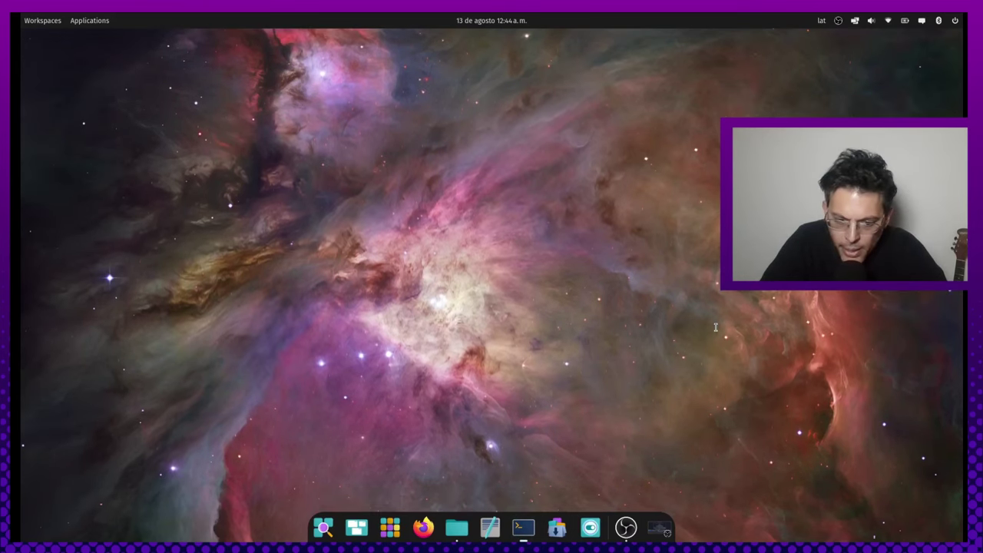
key("super+ctrl+Up")
key("super+ctrl+Down")
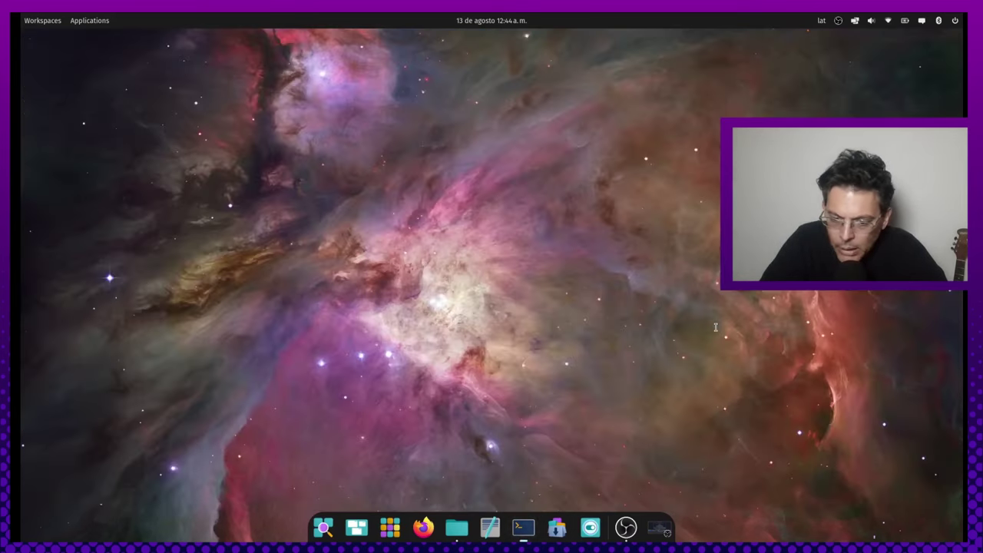
Return to the Archivos COSMIC window on workspace 1, shift the focus across the tiles and switch to workspace 2
left_click(462, 525)
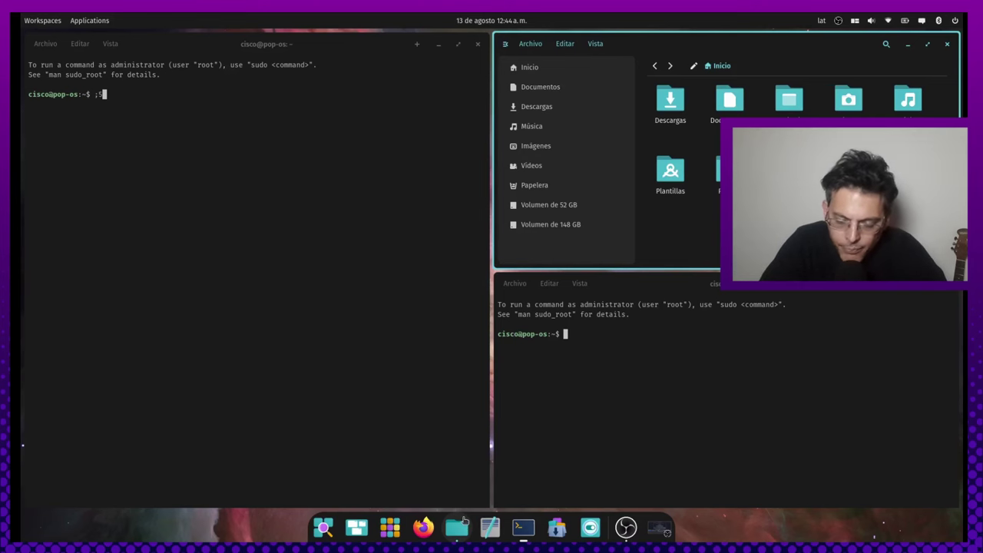
key("super+Down")
key("super+Left")
key("super+ctrl+Down")
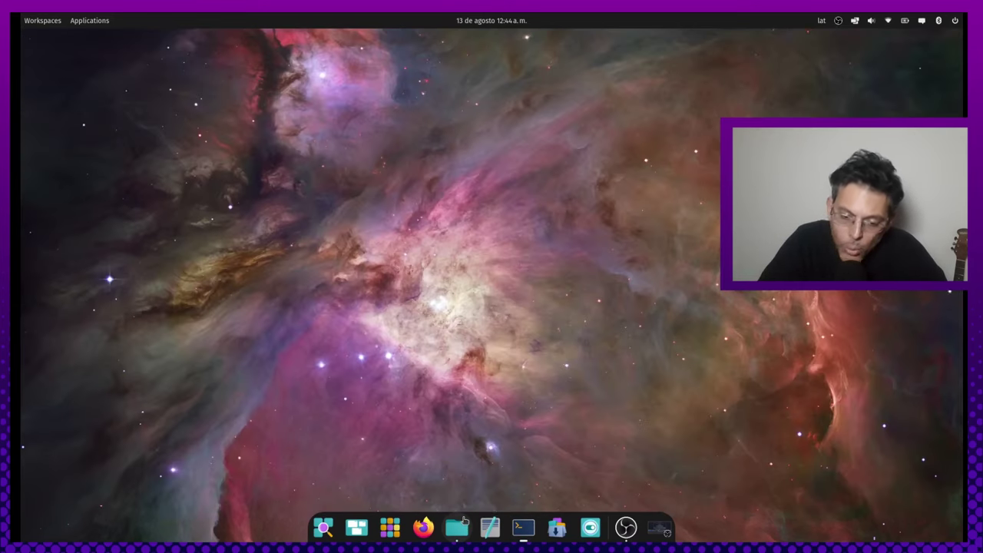
Open an Archivos COSMIC window on the empty workspace 2
key("super")
key("Escape")
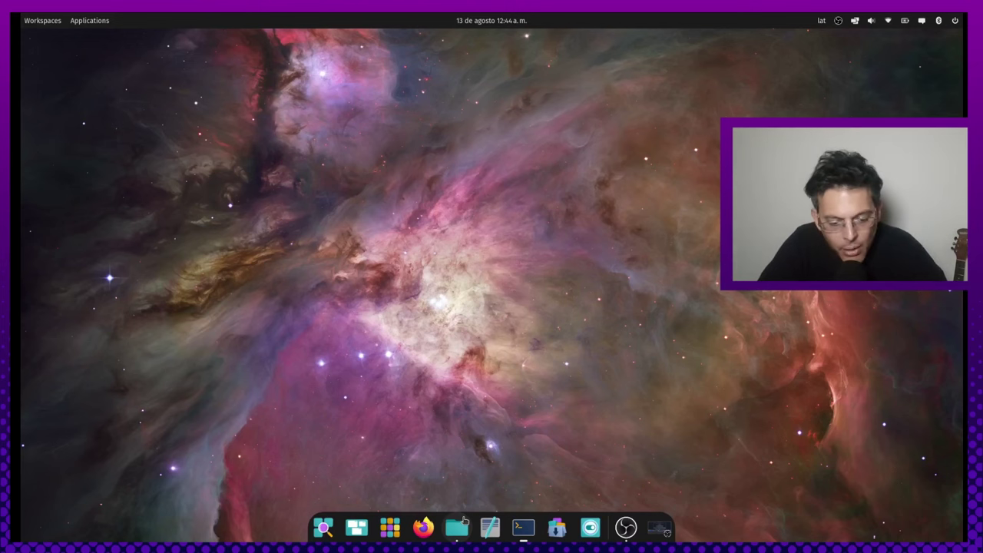
left_click(459, 527)
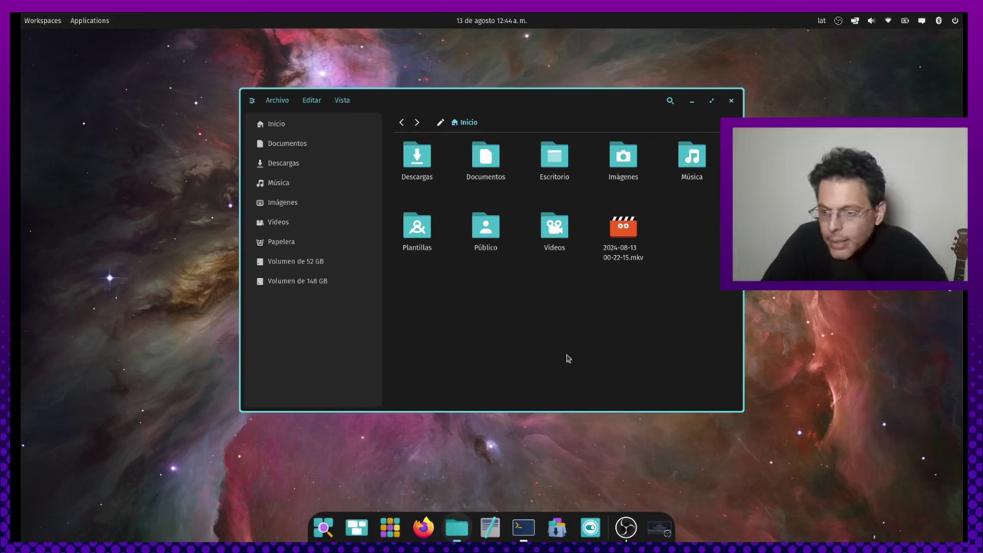
Set the behaviour of new workspaces to En mosaico and turn on automatic tiling for the current workspace
left_click(870, 21)
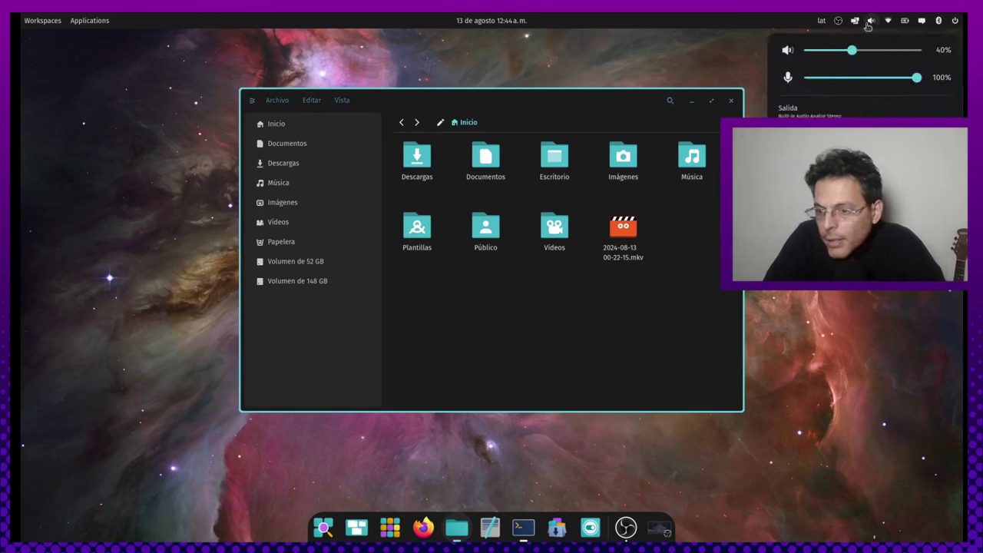
left_click(854, 21)
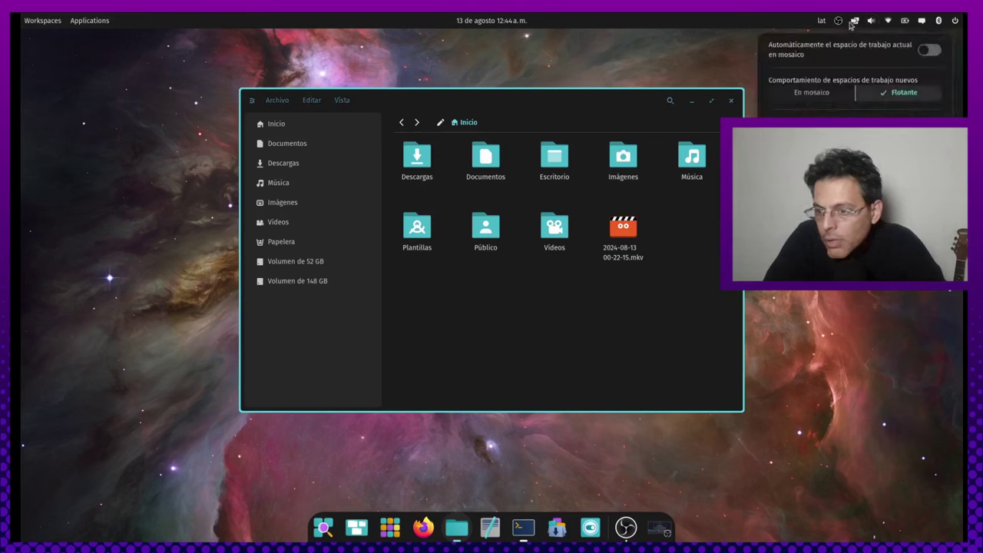
left_click(829, 95)
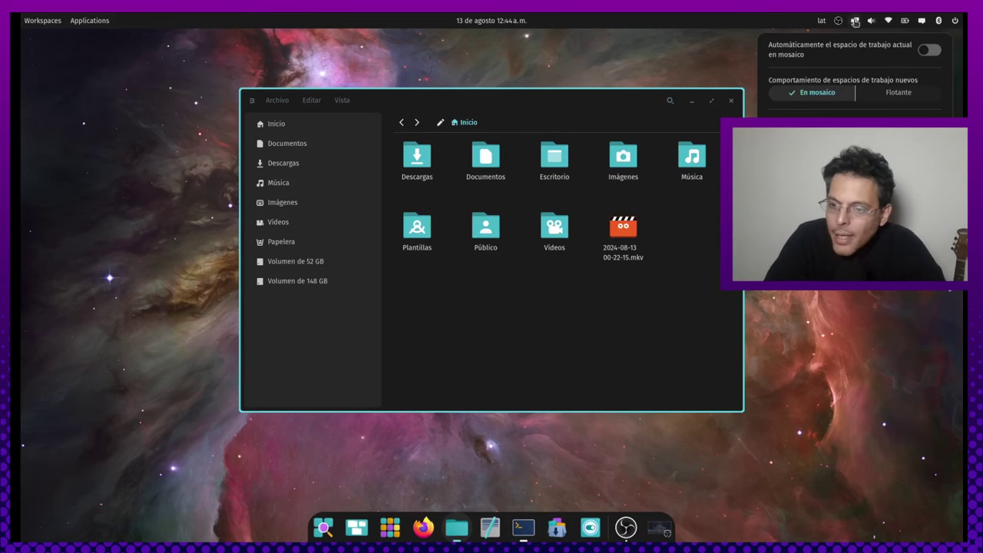
left_click(930, 50)
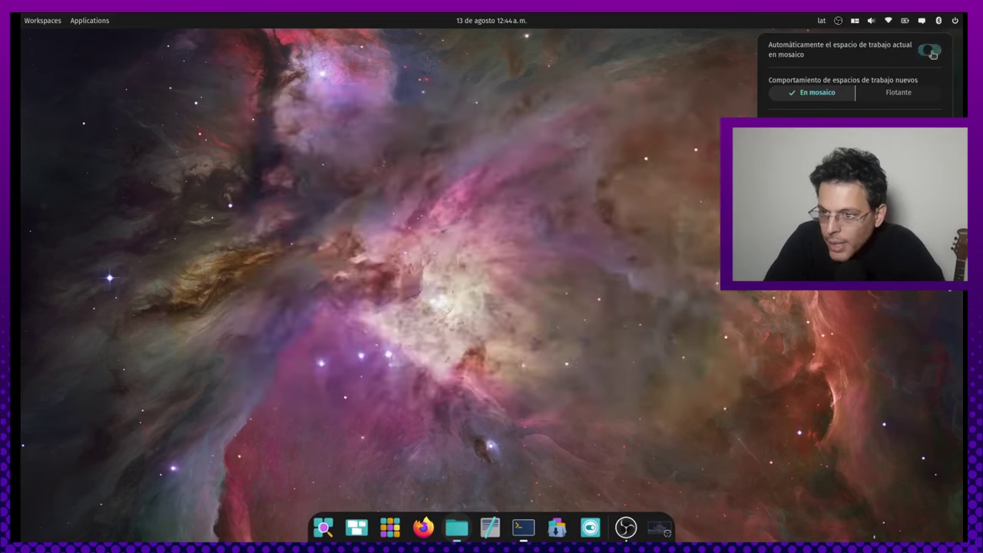
left_click(889, 21)
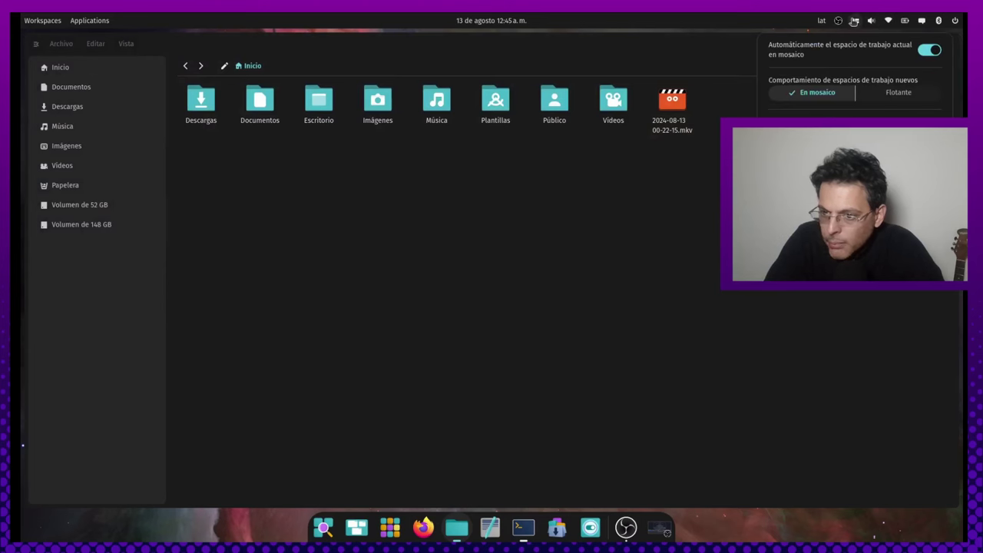
left_click(855, 21)
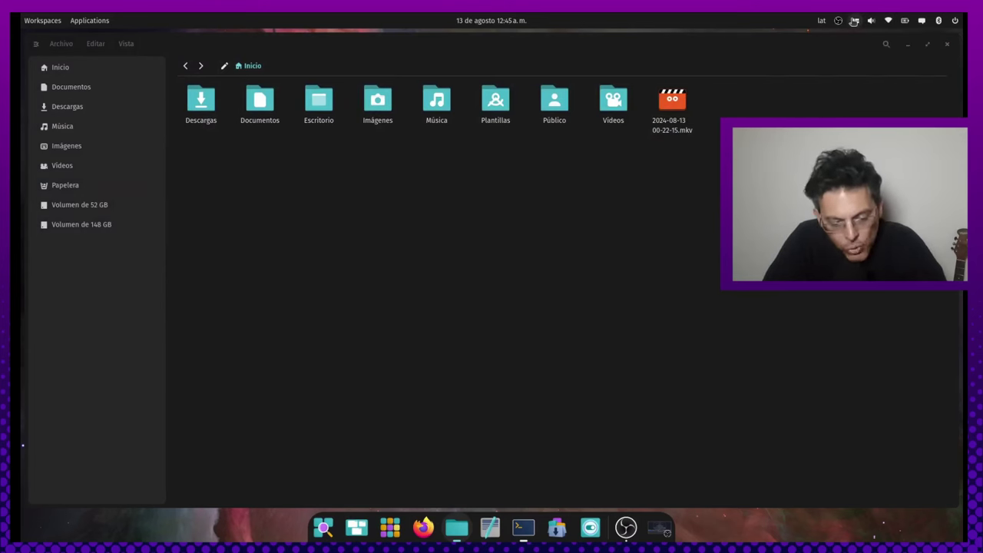
Close the Archivos COSMIC window on workspace 2 and switch back to the tiled windows on workspace 1
key("ctrl+q")
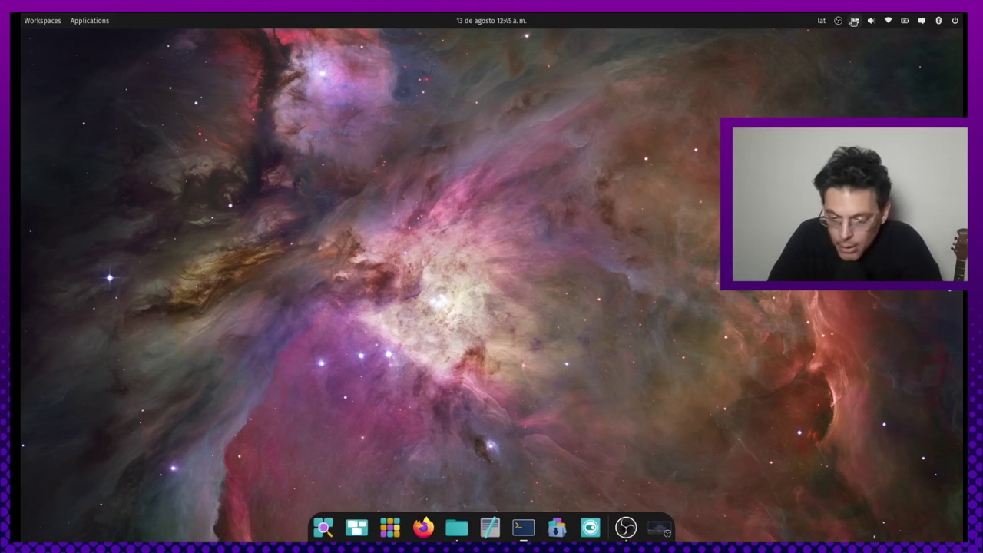
key("super")
key("Escape")
key("super+ctrl+Down")
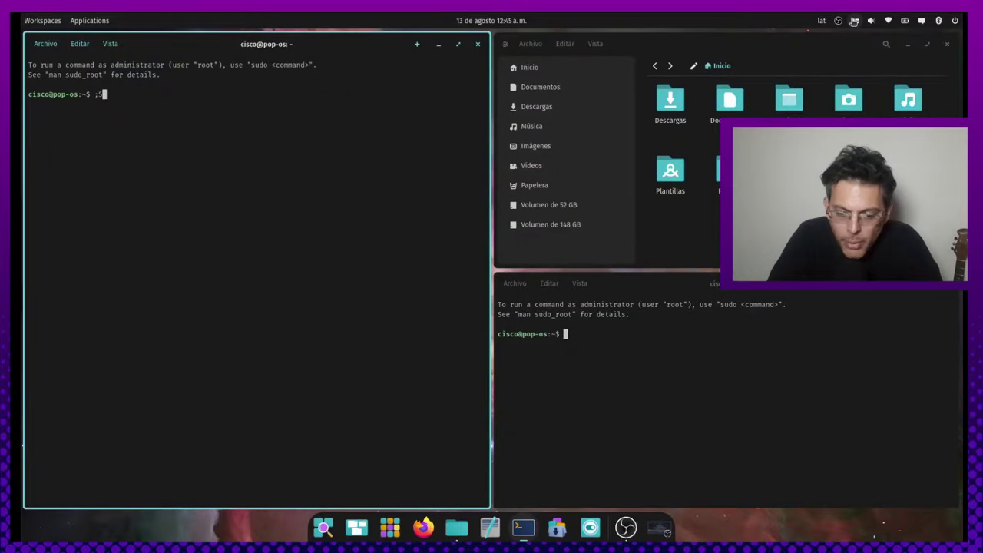
Move the focus between the terminal and file manager tiles on workspace 1, ending on the file manager
key("super+Right")
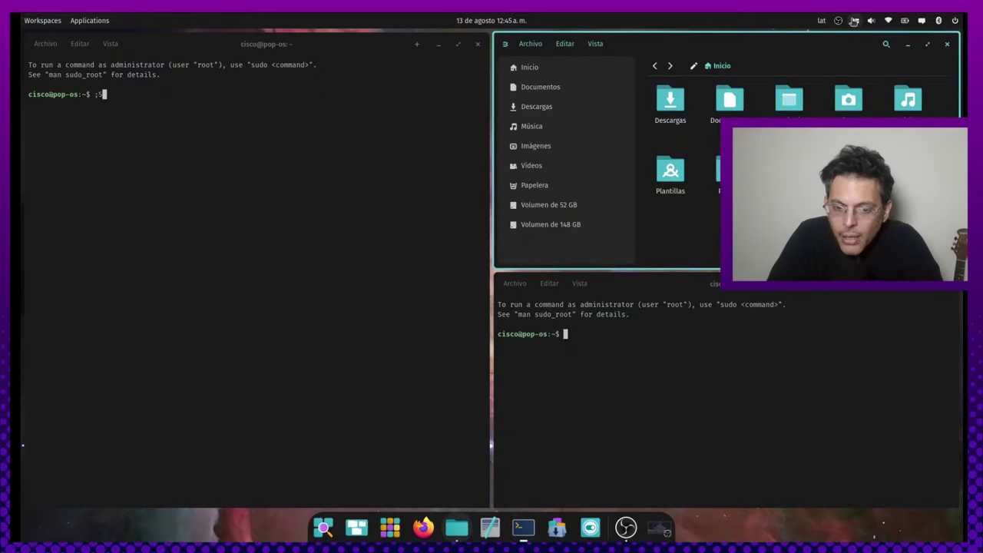
key("super+Down")
key("super+Left")
key("super+Right")
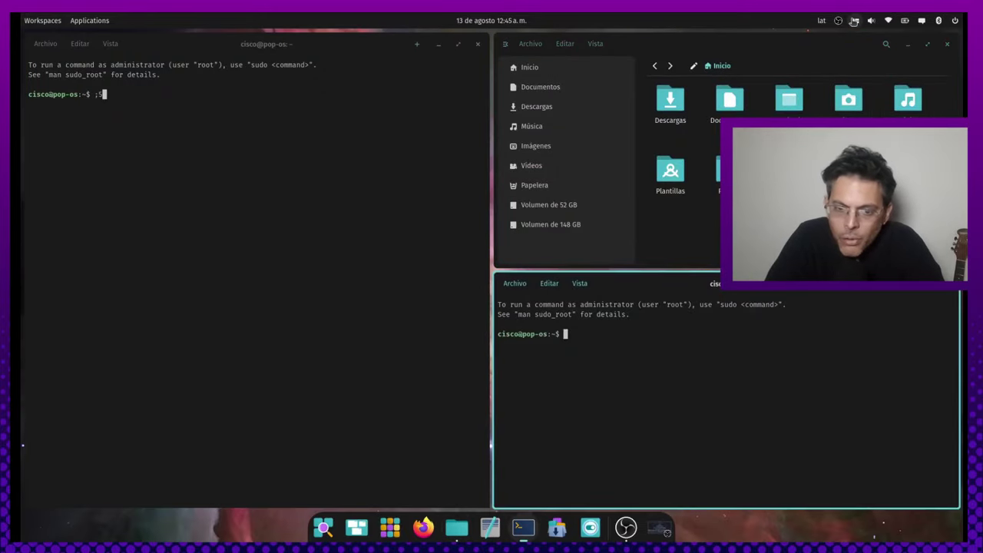
key("super+Up")
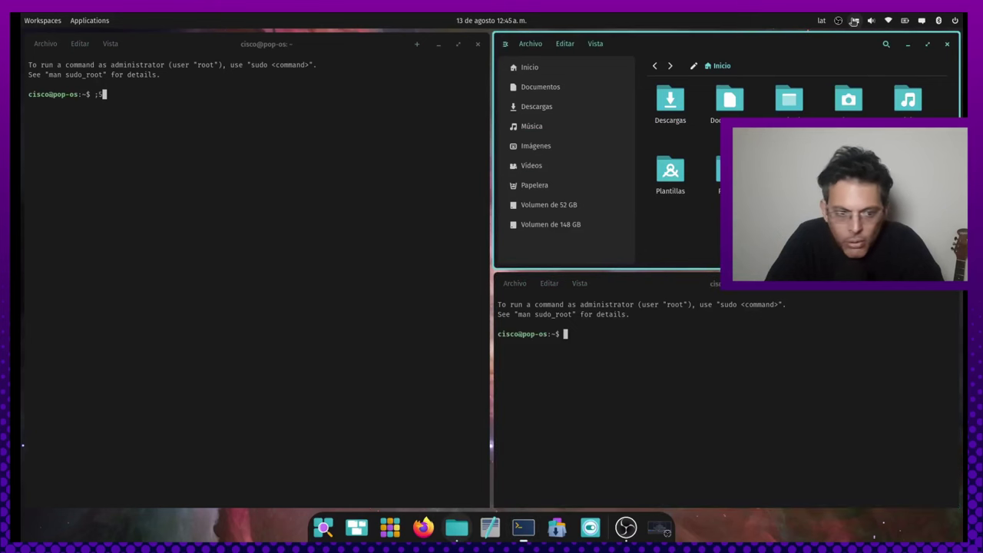
Close the terminal tile below the file manager and narrow the file manager tile to about a quarter of the screen width
key("super+Down")
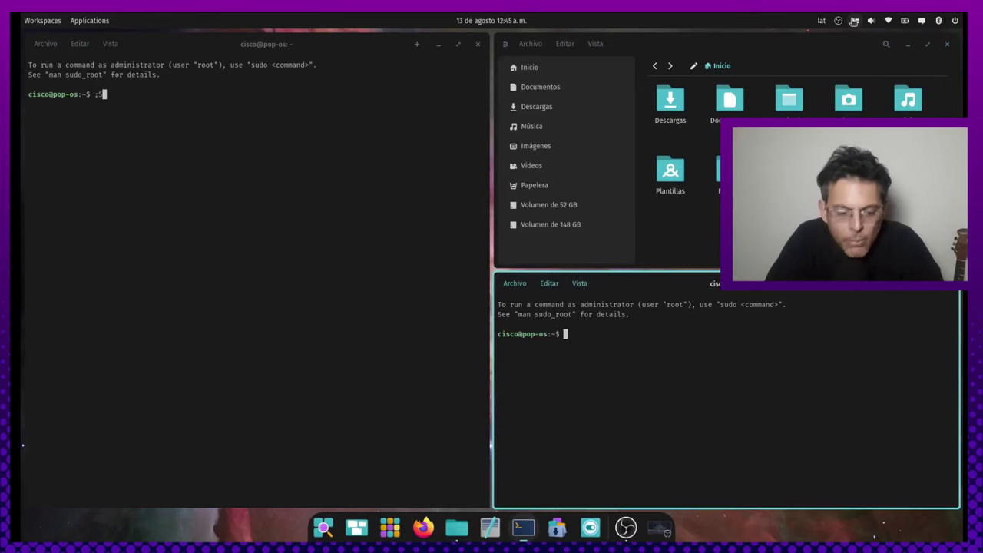
key("super+q")
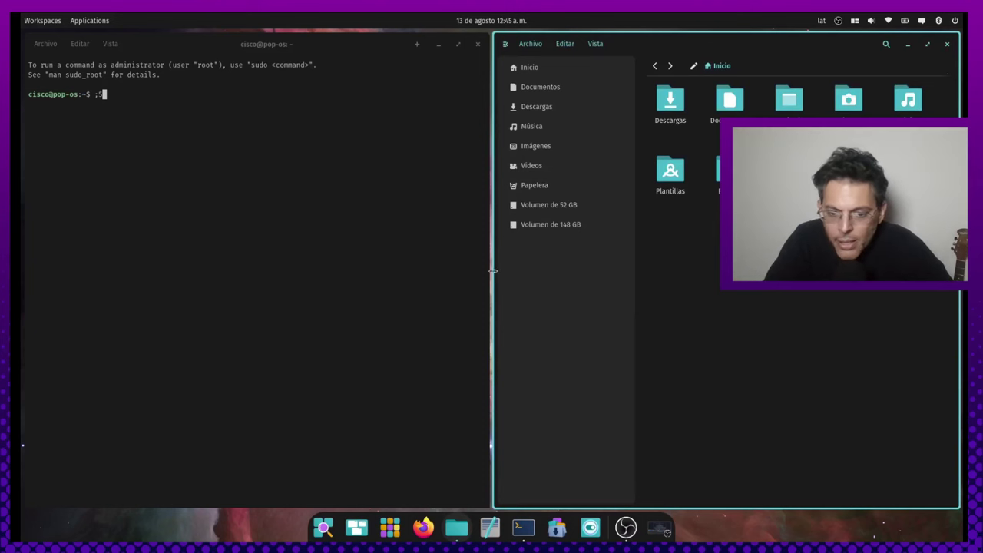
left_click_drag(493, 271, 546, 324)
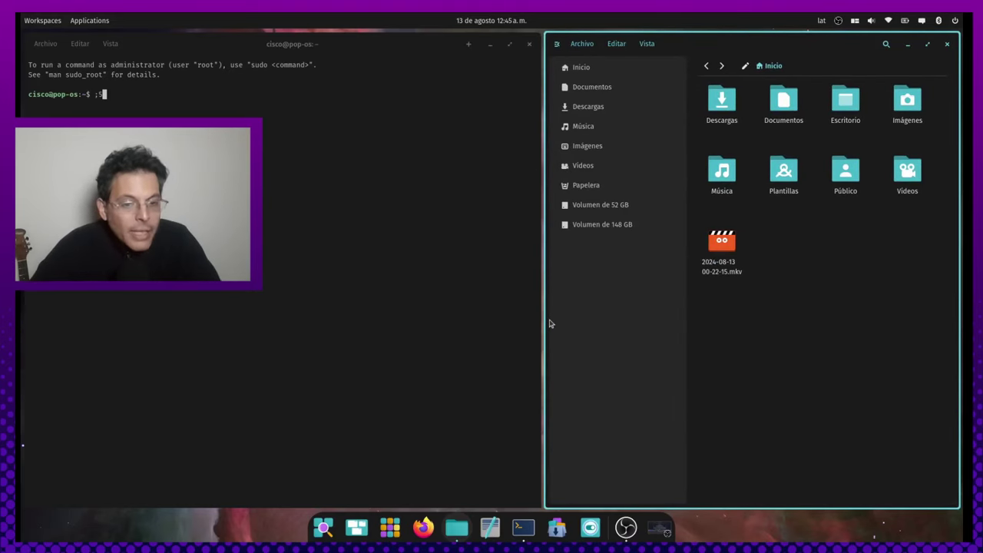
left_click_drag(550, 324, 715, 332)
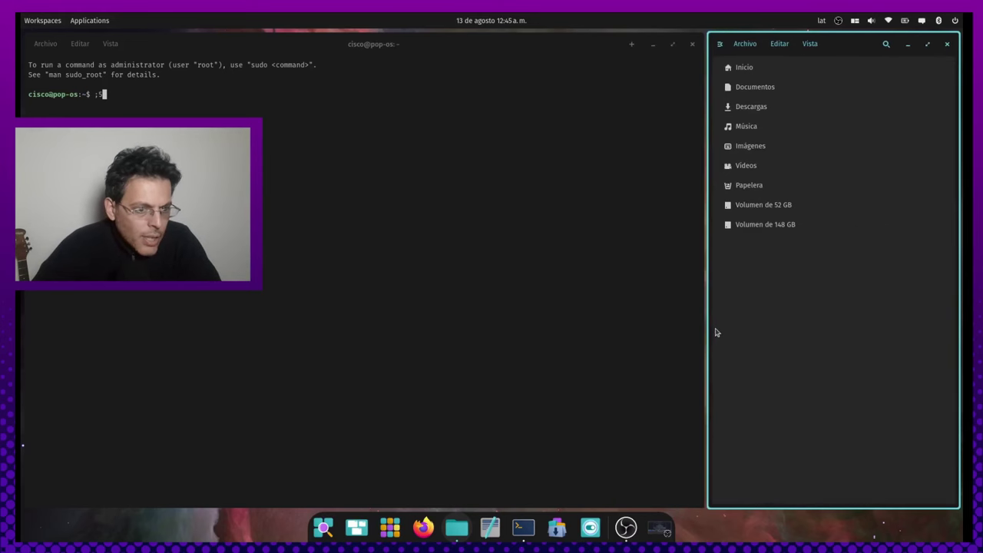
Open Documentos in the narrow file manager and go back and forth between it and Inicio, ending on Inicio
left_click(755, 90)
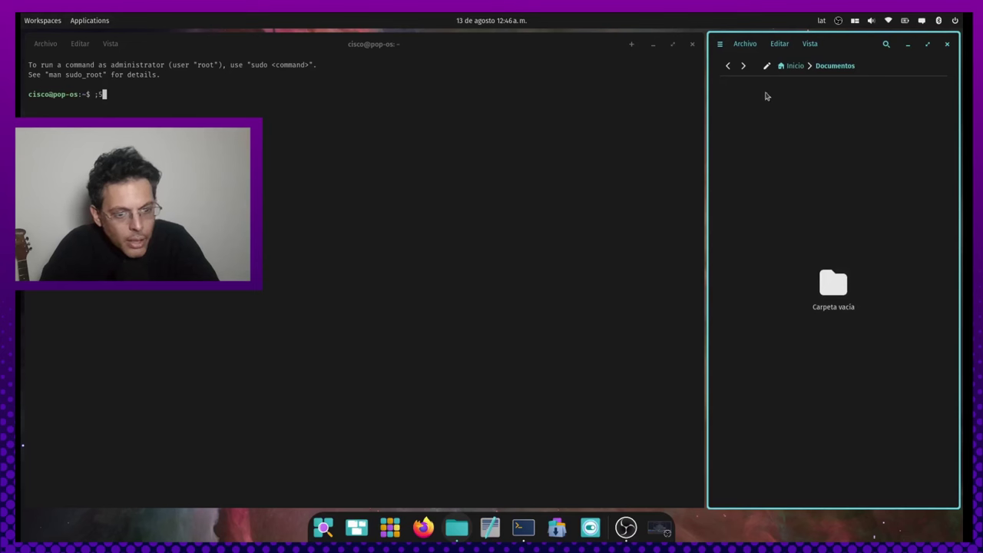
left_click(795, 67)
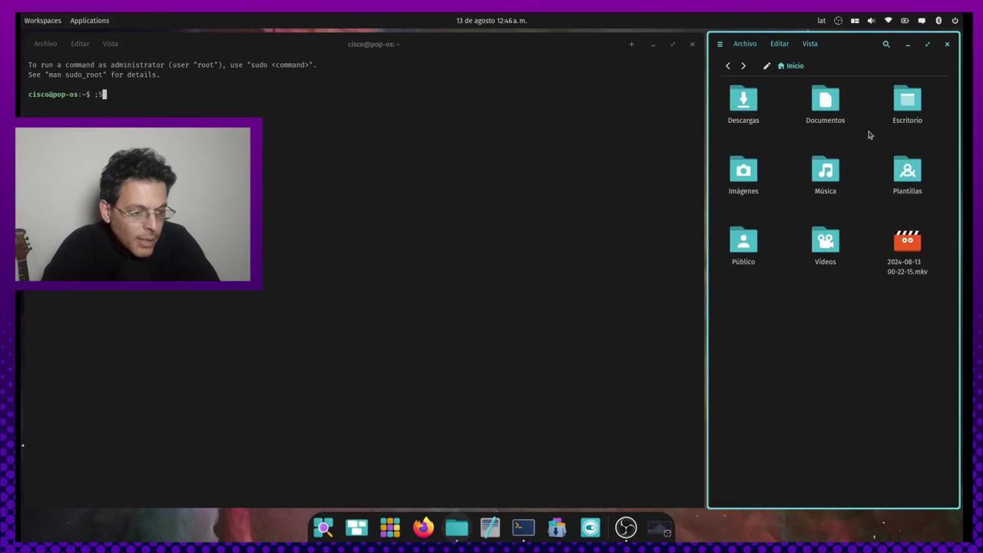
left_click(724, 66)
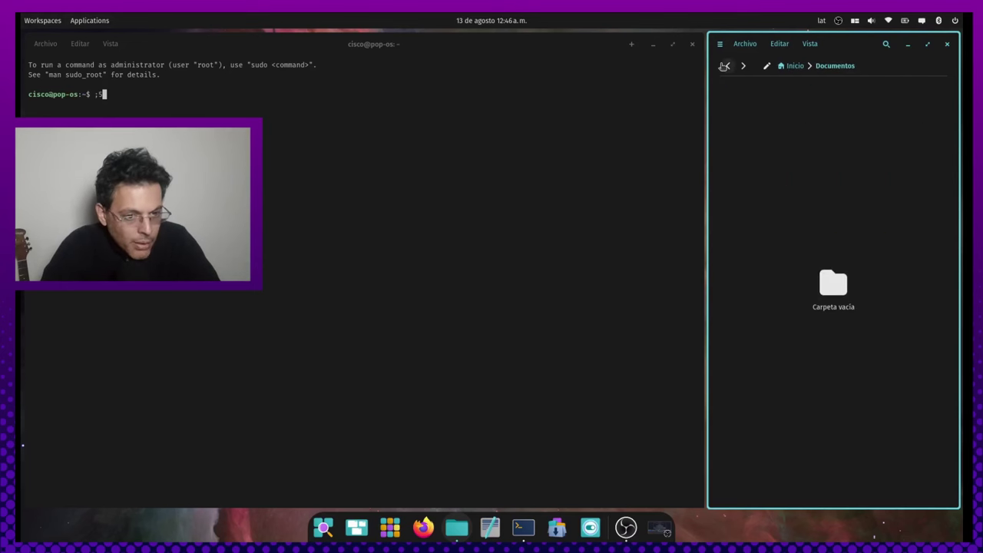
left_click(745, 66)
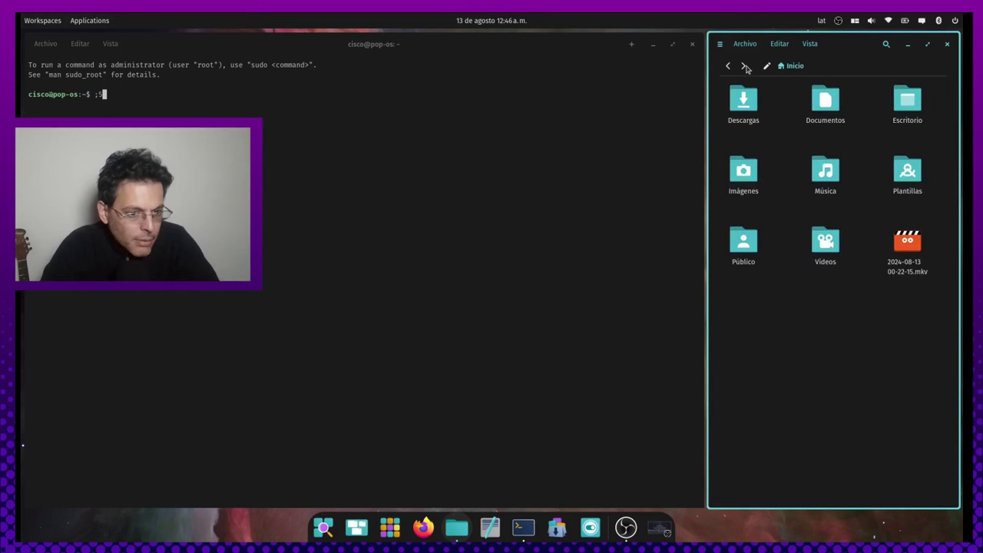
left_click(729, 67)
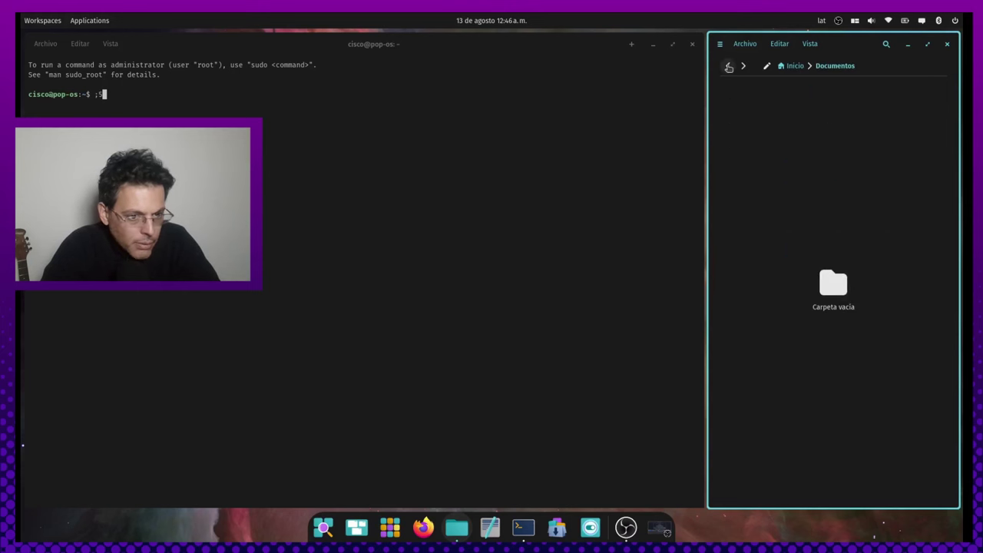
left_click(728, 67)
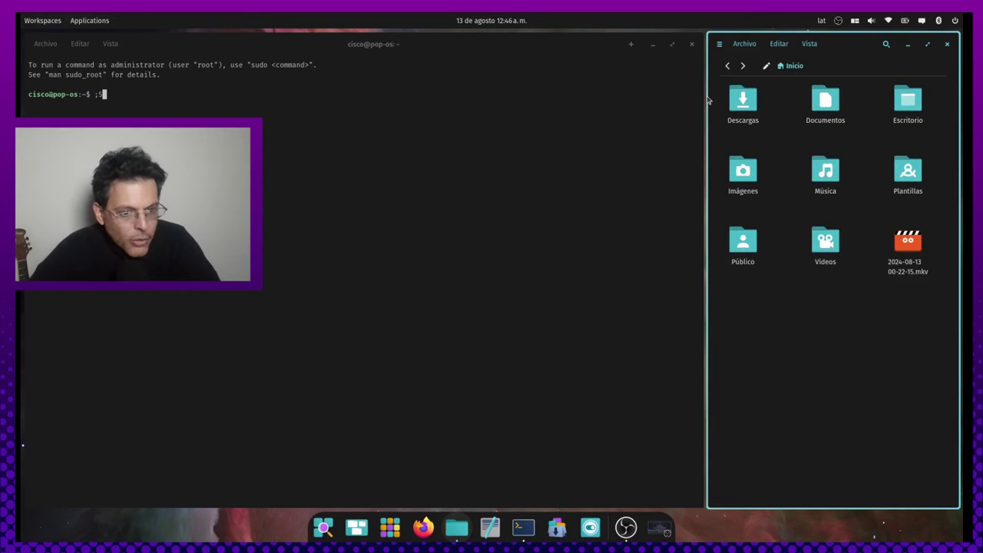
Widen the file manager tile to just over half the screen and close both the terminal and file manager windows
left_click_drag(709, 99, 434, 243)
left_click(298, 241)
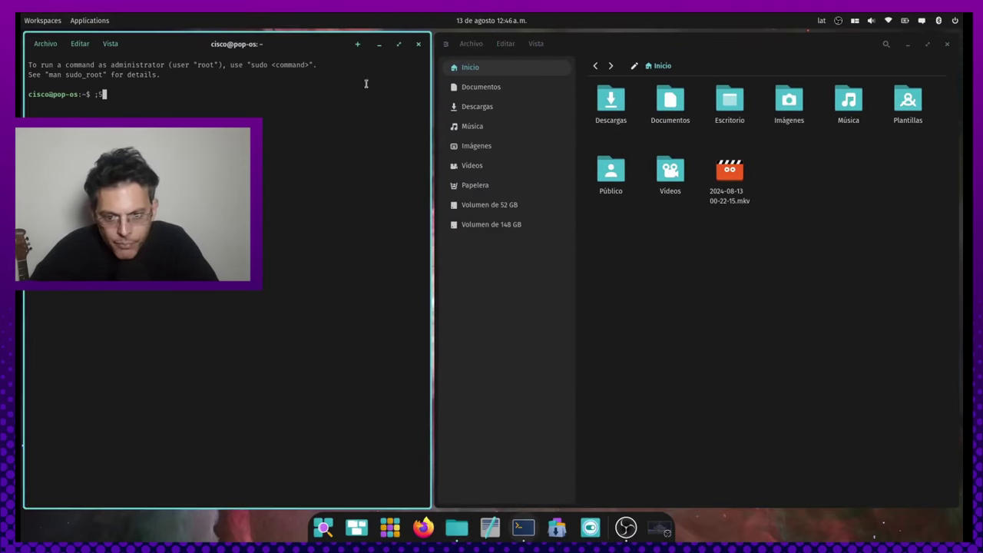
left_click(419, 45)
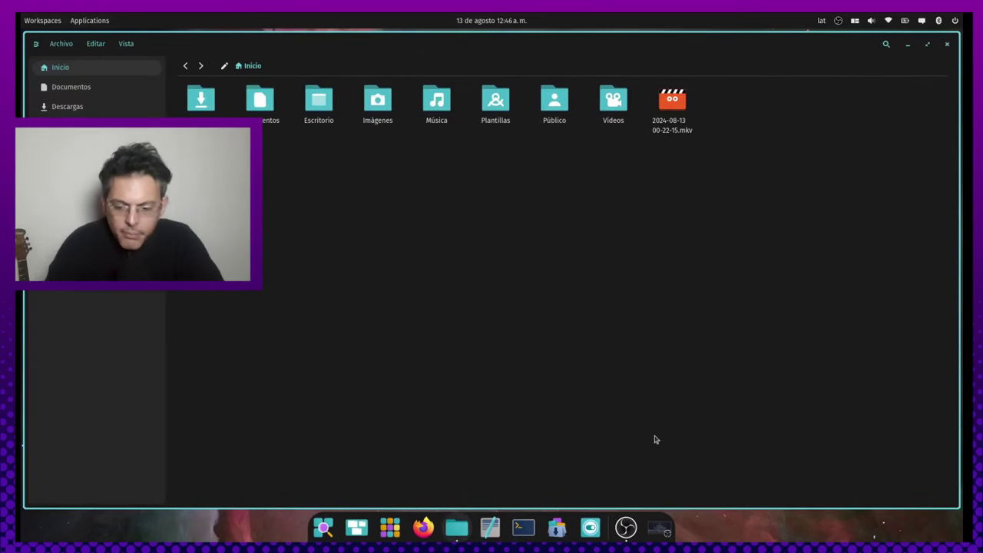
key("ctrl+w")
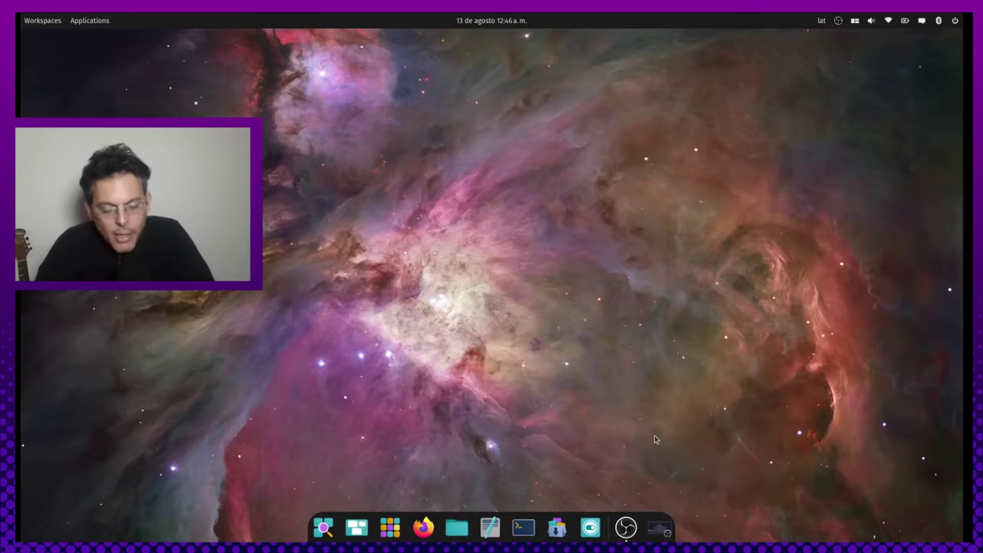